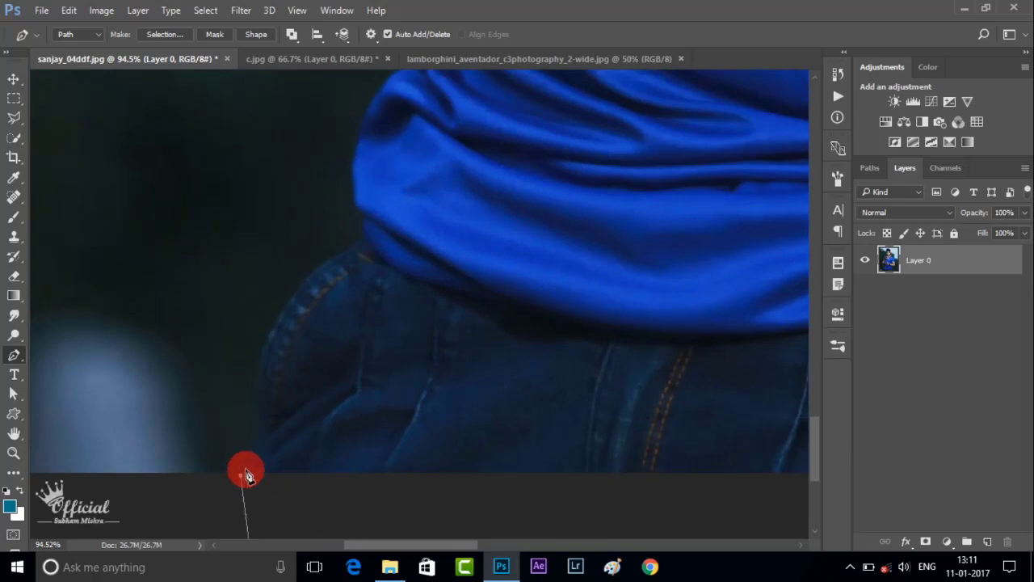
Start the Pen path at the jeans edge, curving it up the shirt's lower edge.
drag(240, 475, 251, 453)
click(350, 251)
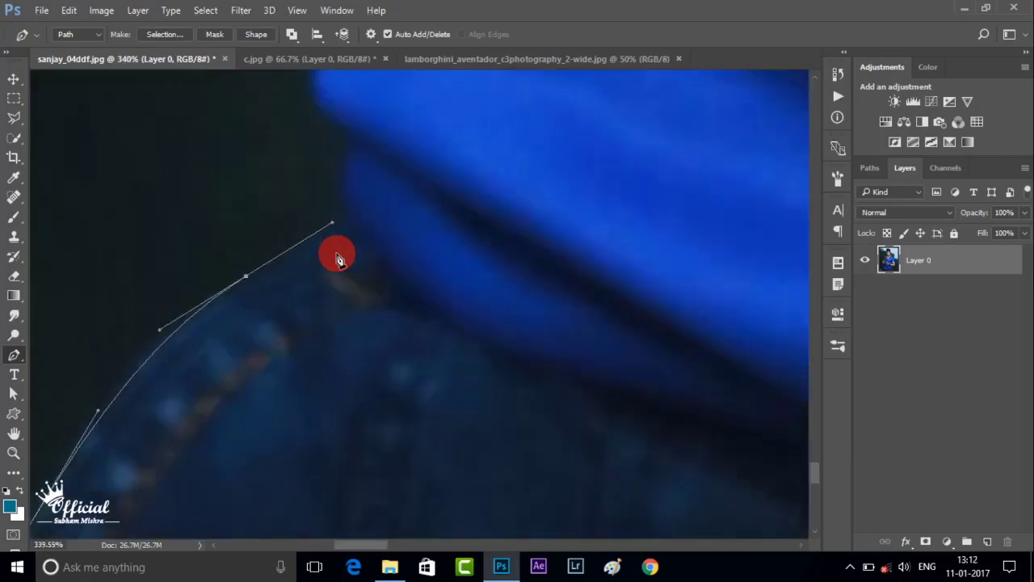
scroll(339, 253, up, 3)
scroll(341, 212, up, 3)
drag(310, 230, 311, 188)
scroll(349, 330, up, 2)
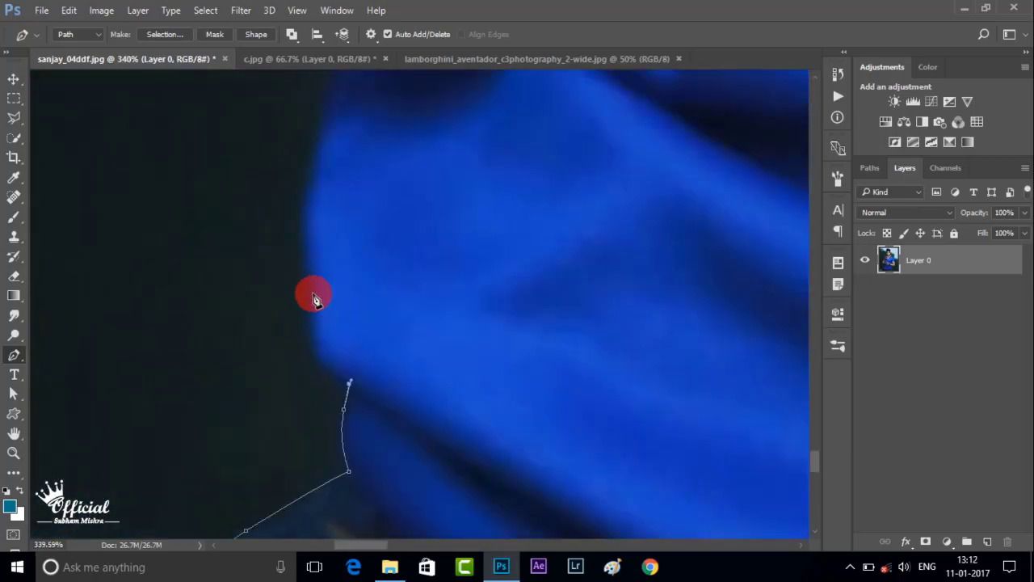
scroll(315, 242, up, 3)
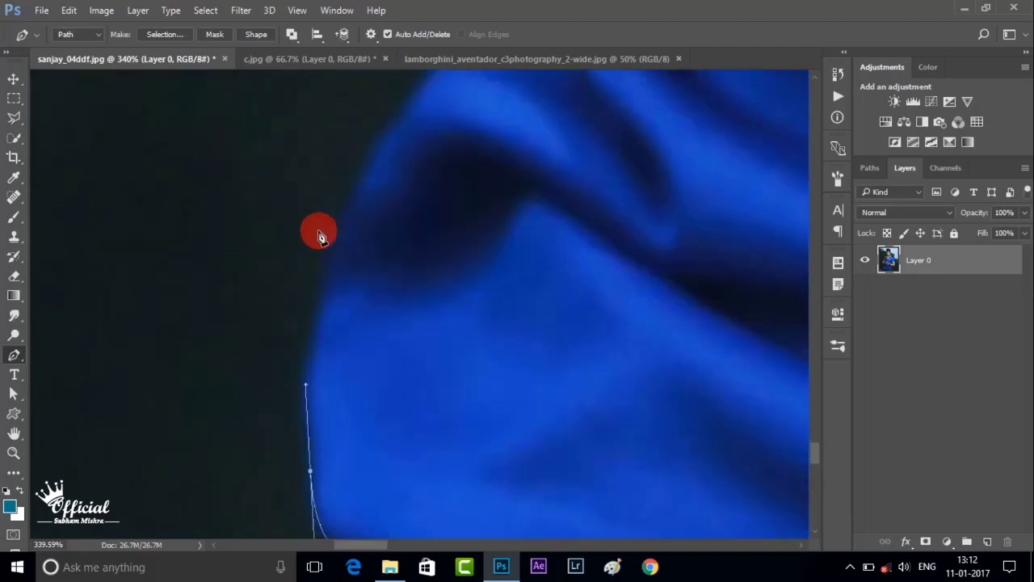
scroll(340, 226, up, 4)
click(348, 240)
scroll(565, 126, up, 2)
scroll(528, 296, up, 3)
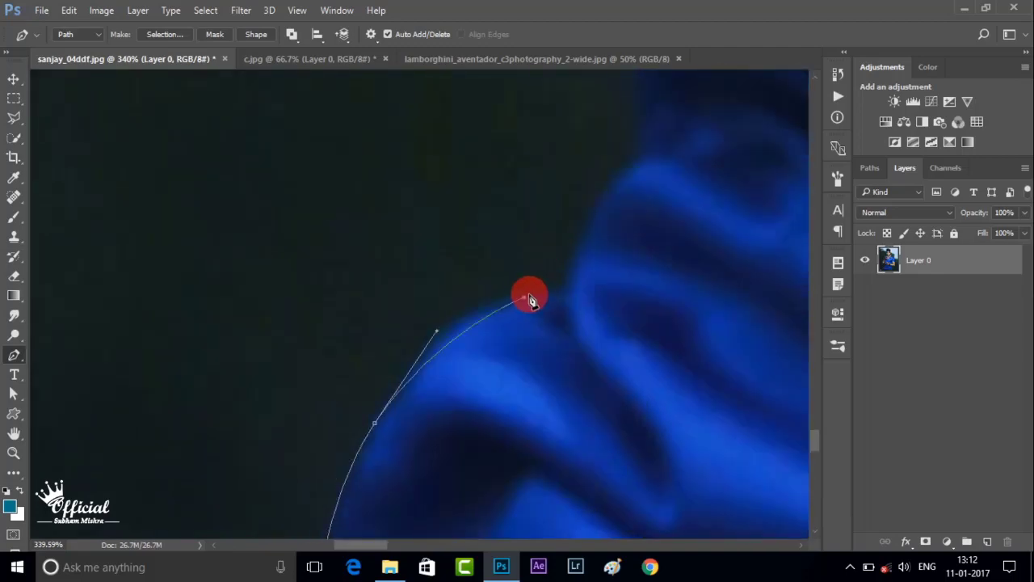
scroll(605, 311, left, 3)
scroll(642, 339, up, 3)
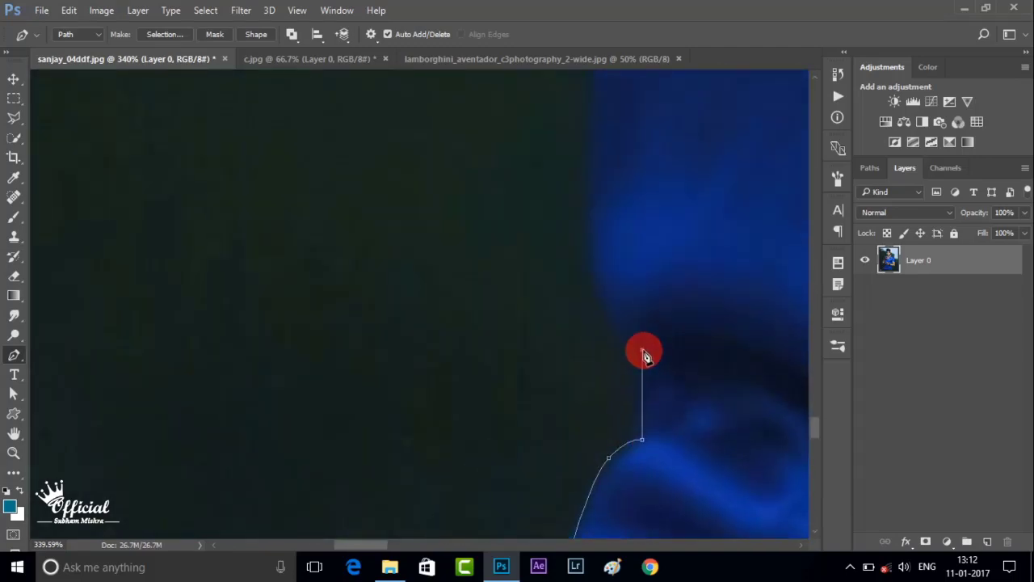
Continue the path up the shirt edge against the background and along the dark sleeve.
click(593, 266)
scroll(614, 154, up, 5)
drag(649, 172, 679, 76)
scroll(646, 162, up, 3)
scroll(635, 237, right, 1)
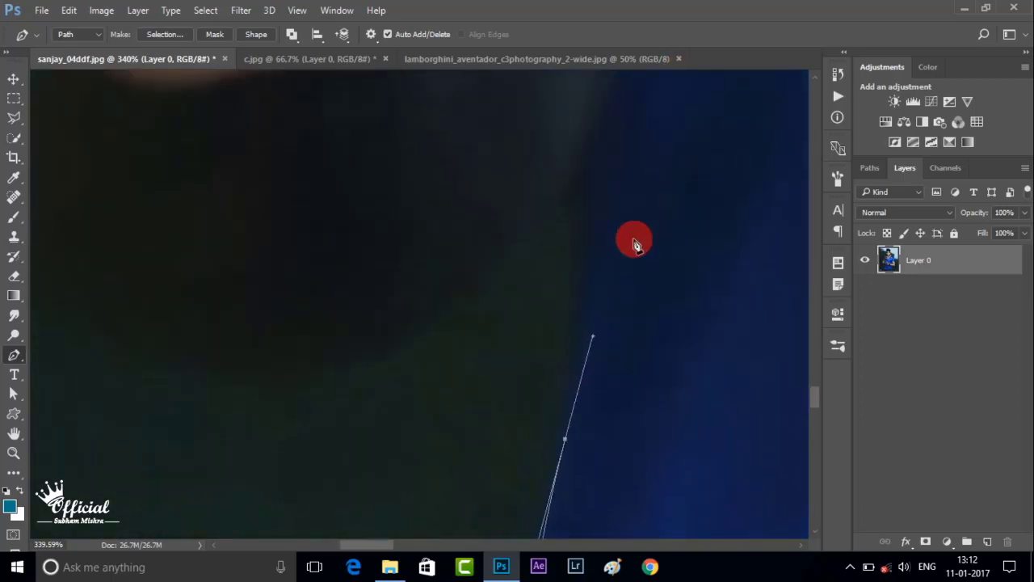
click(579, 201)
scroll(509, 307, down, 2)
scroll(566, 335, left, 3)
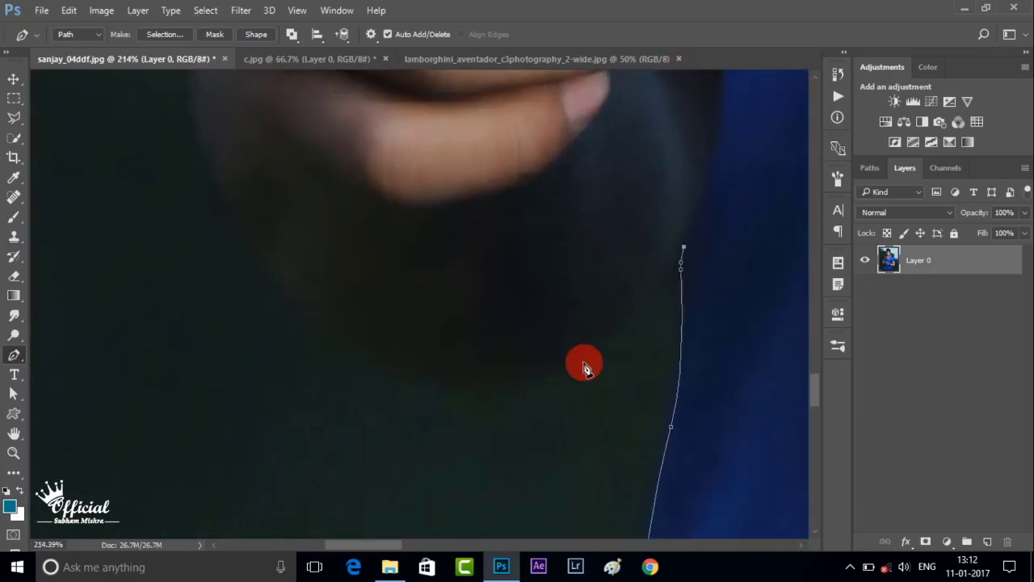
drag(558, 365, 444, 397)
scroll(364, 363, up, 3)
Curve the path beneath the fingers and around the fingertip and finger outline.
drag(259, 330, 243, 315)
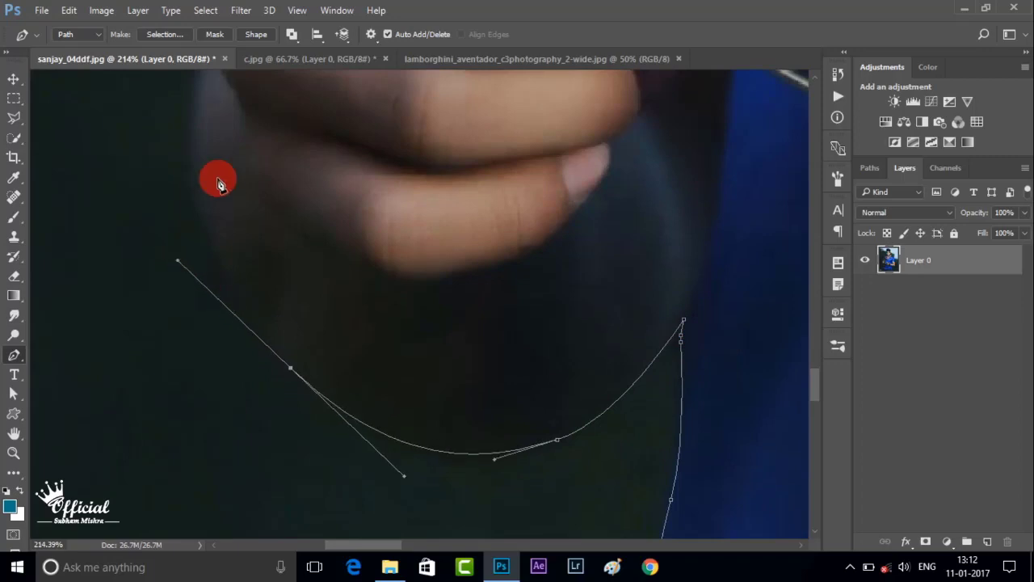
scroll(206, 161, up, 3)
scroll(224, 169, up, 1)
scroll(250, 218, up, 3)
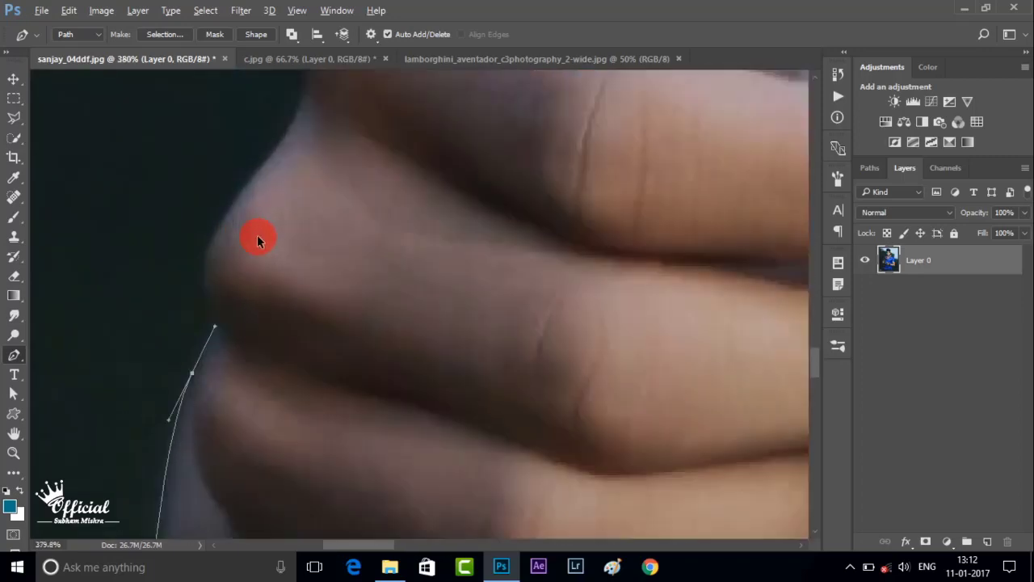
scroll(218, 232, up, 1)
scroll(258, 228, down, 1)
scroll(340, 250, up, 2)
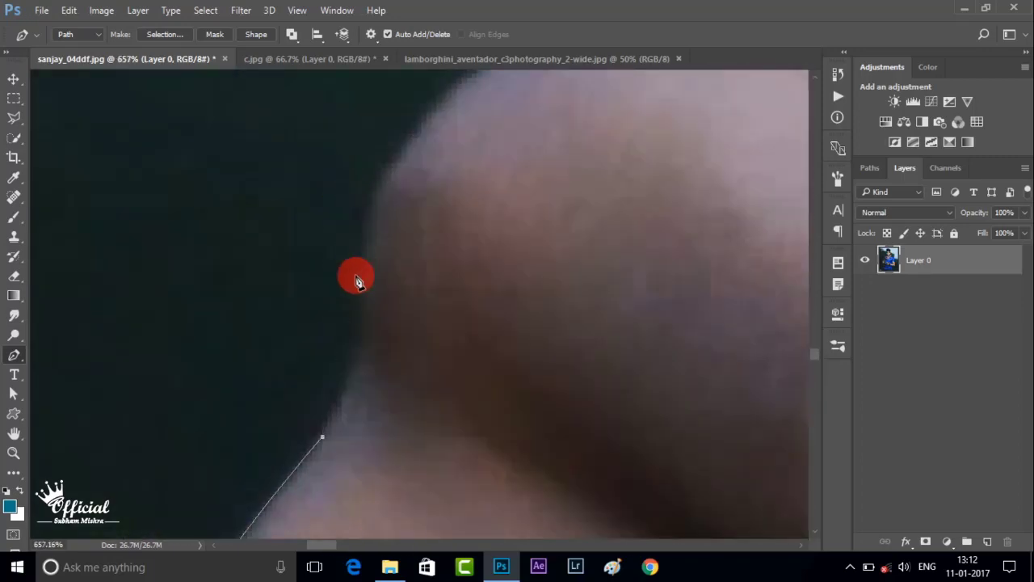
drag(351, 273, 301, 123)
scroll(473, 159, up, 2)
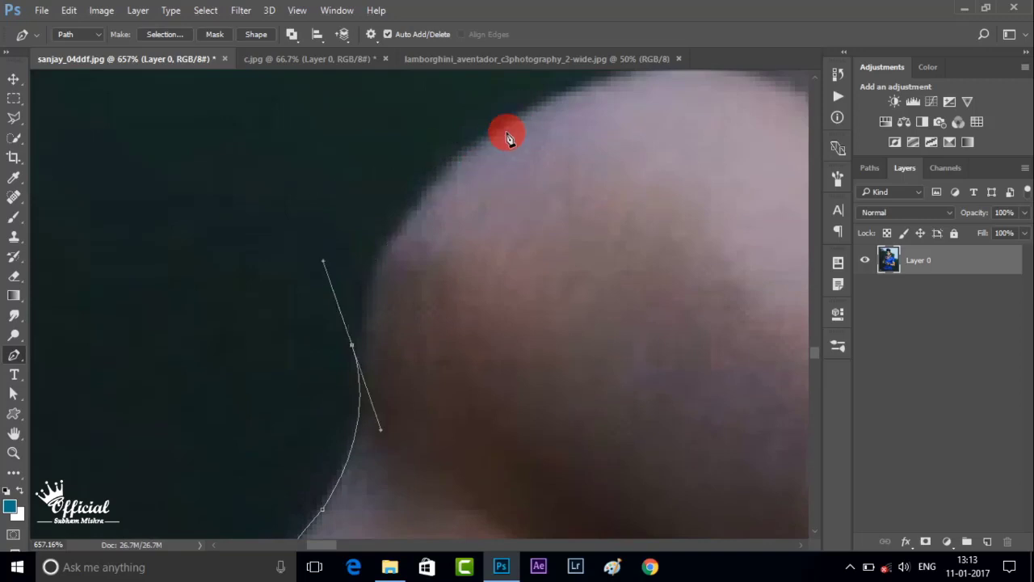
scroll(478, 217, up, 1)
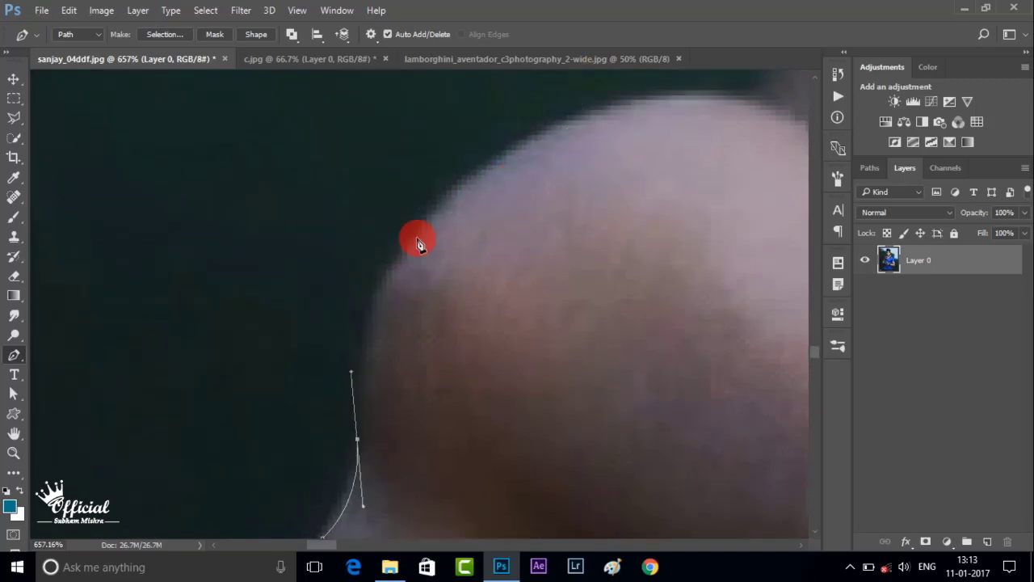
drag(417, 244, 473, 176)
scroll(525, 189, up, 3)
drag(697, 225, 750, 226)
scroll(693, 238, right, 2)
scroll(605, 234, right, 3)
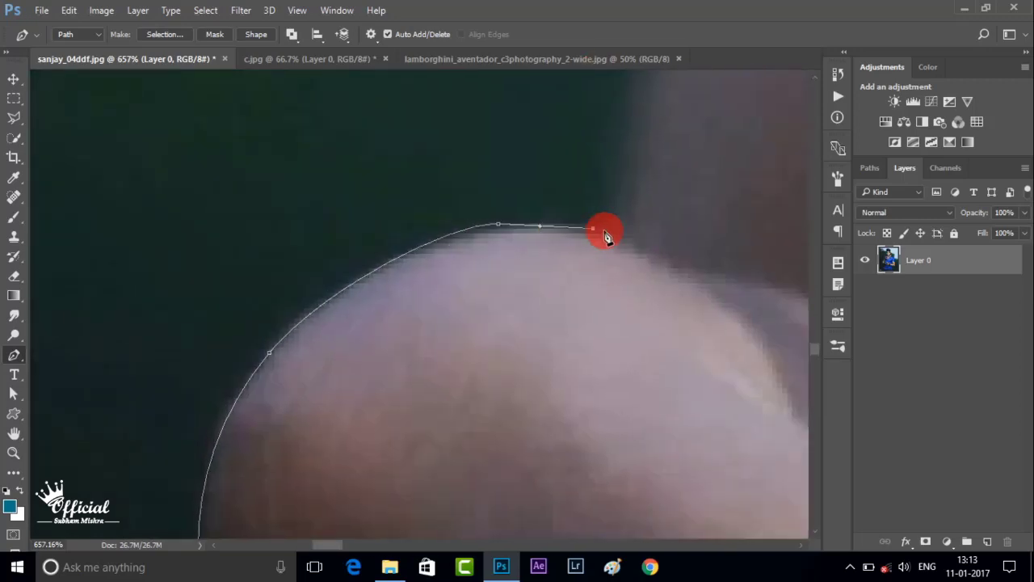
scroll(606, 234, down, 3)
scroll(647, 202, up, 2)
click(625, 153)
scroll(635, 154, right, 2)
Extend the path from the hand around the blue sleeve and up the shirt shoulder.
scroll(566, 210, up, 3)
click(554, 218)
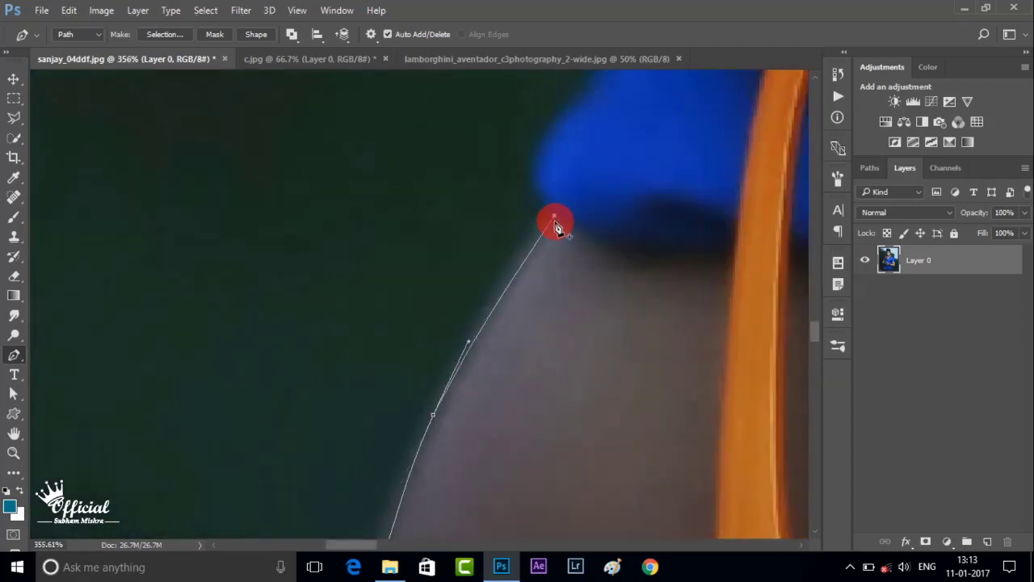
scroll(557, 234, up, 5)
drag(562, 258, 568, 250)
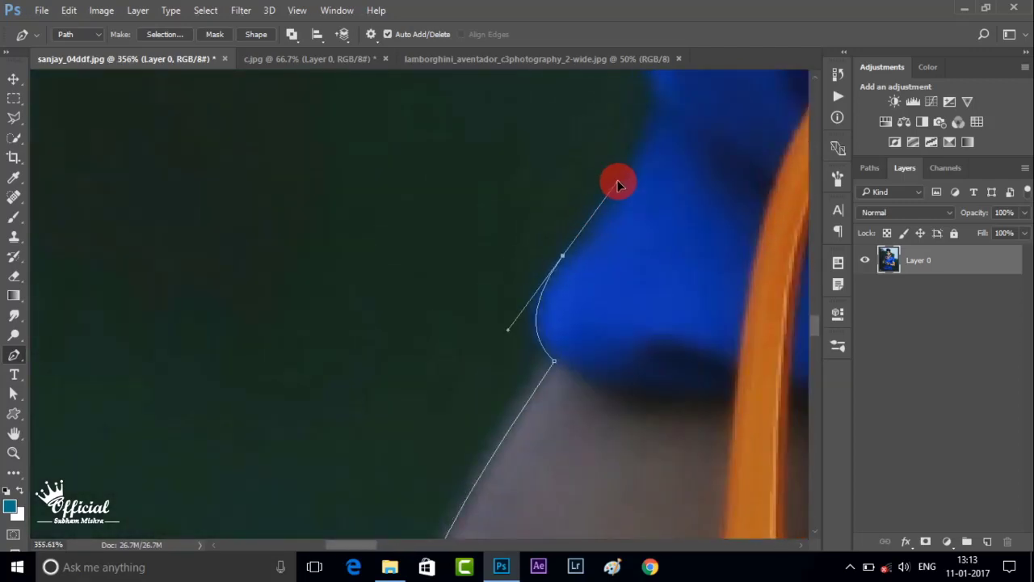
scroll(635, 286, up, 2)
click(619, 224)
scroll(617, 259, up, 5)
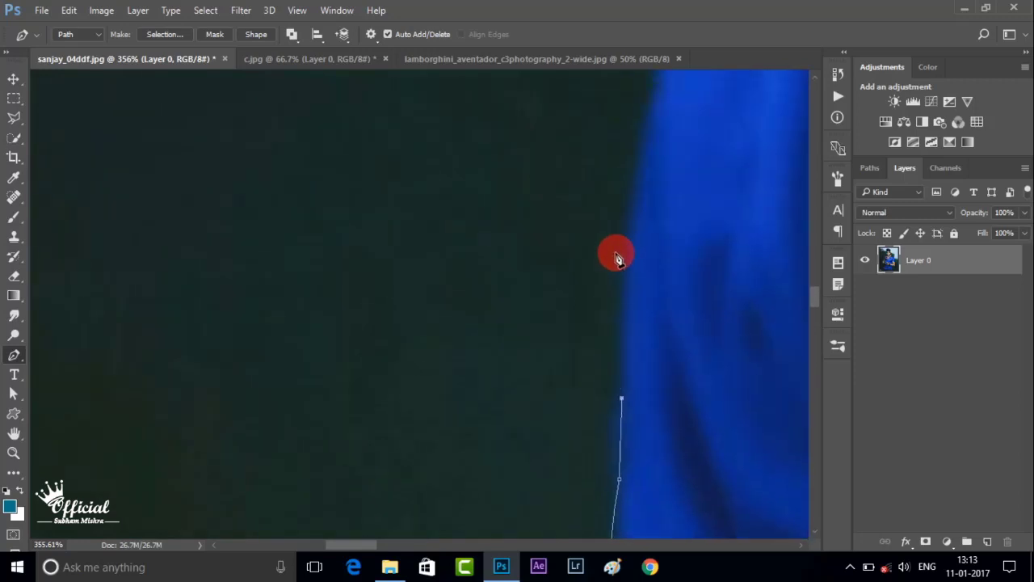
drag(622, 220, 663, 110)
scroll(664, 178, down, 2)
scroll(613, 247, down, 3)
click(540, 315)
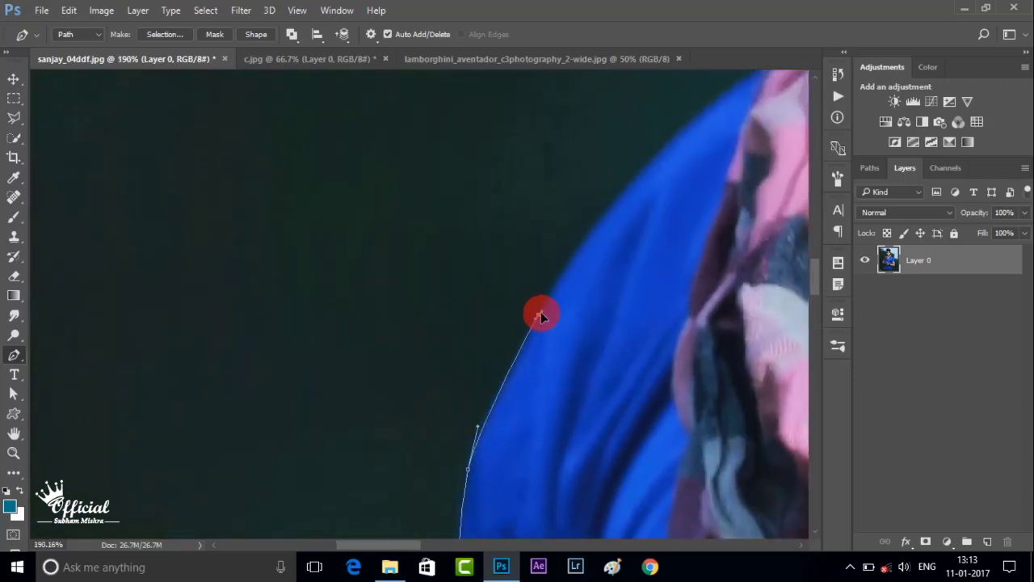
drag(540, 315, 555, 286)
scroll(652, 244, up, 3)
Add anchors along the patterned collar edge up to where it meets the neck.
drag(769, 150, 600, 292)
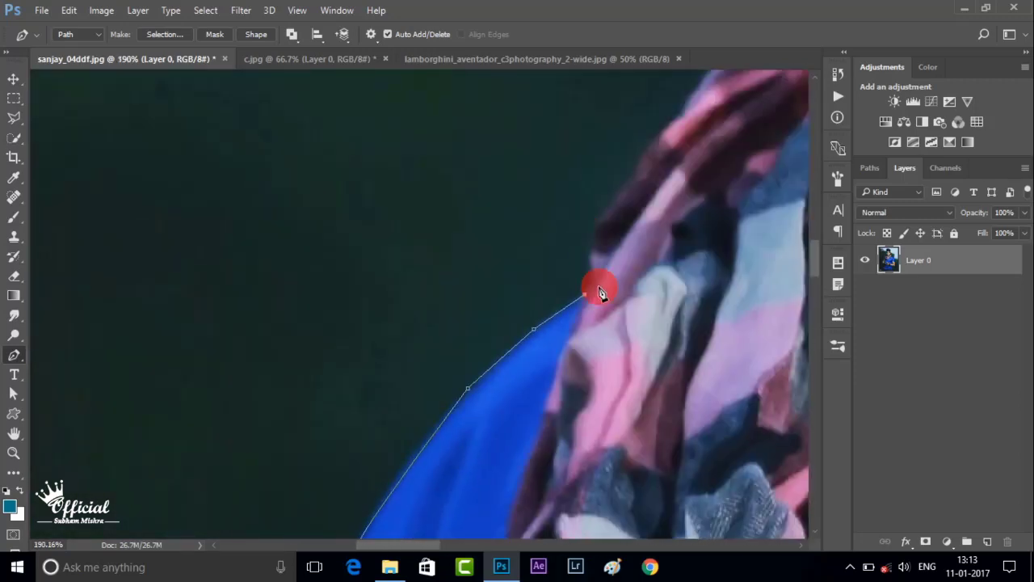
drag(592, 235, 596, 291)
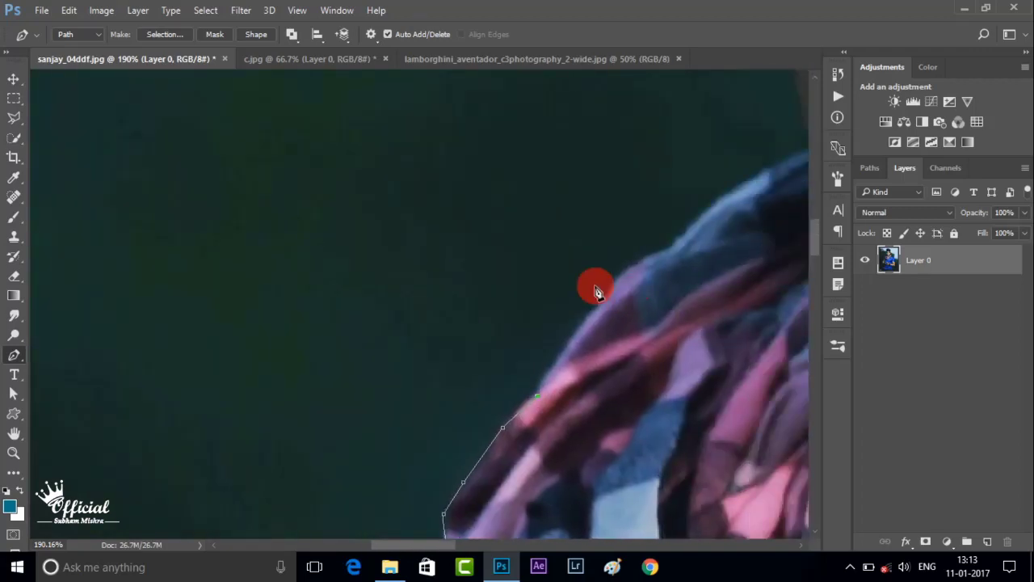
click(647, 284)
scroll(659, 242, right, 5)
scroll(660, 243, up, 2)
click(656, 223)
scroll(645, 380, up, 4)
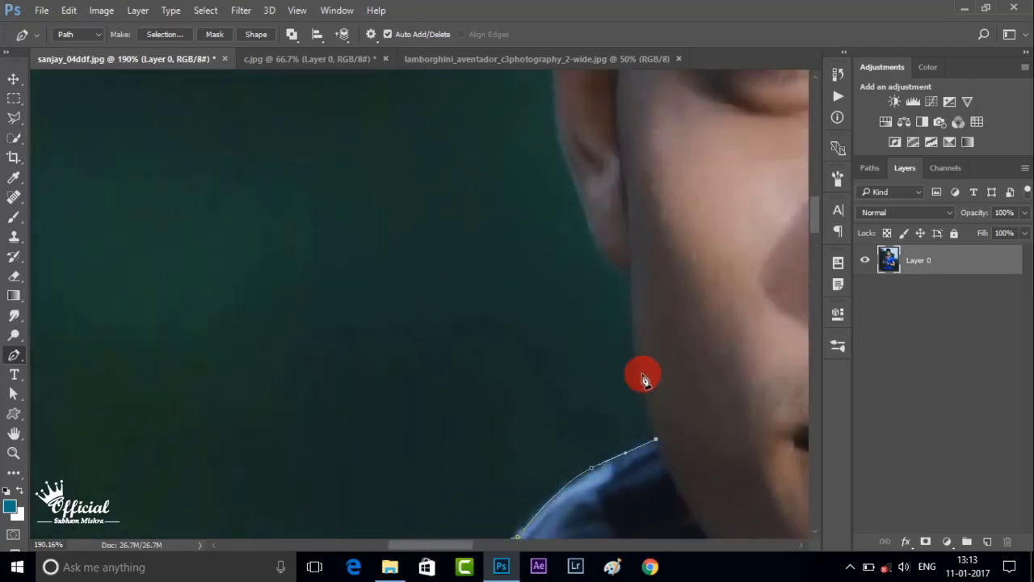
scroll(632, 276, up, 3)
Trace the path up the neck, around the ear tip, and onto the hair edge.
drag(590, 353, 576, 340)
scroll(642, 328, up, 2)
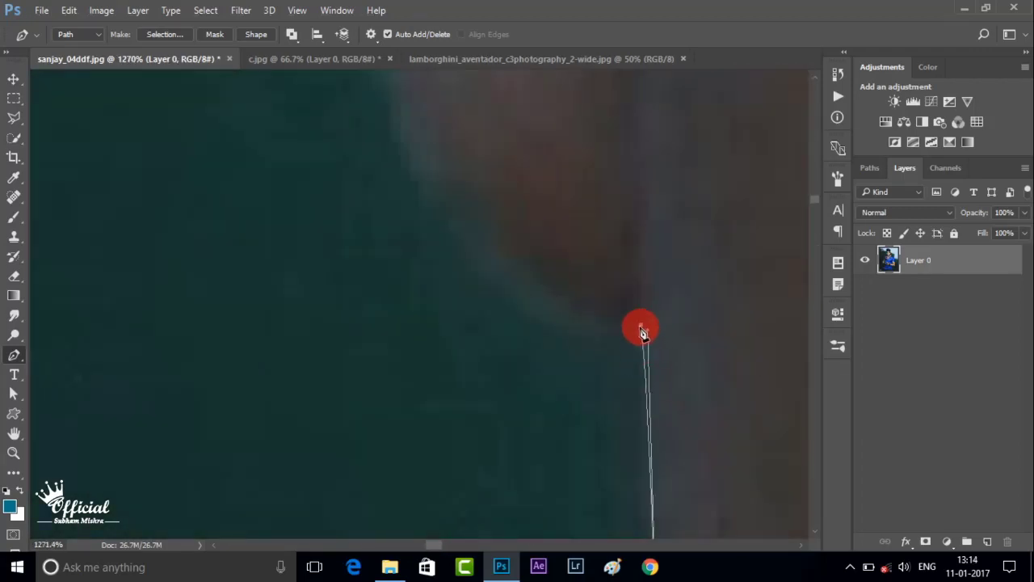
scroll(452, 323, up, 3)
click(452, 380)
click(403, 346)
scroll(321, 273, up, 3)
scroll(321, 273, down, 2)
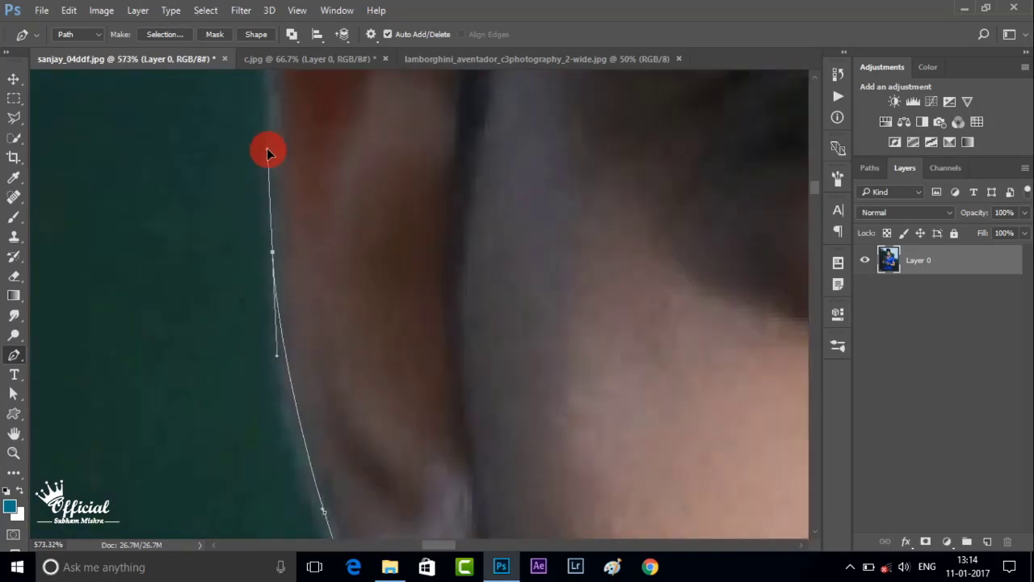
scroll(286, 202, down, 1)
scroll(180, 286, up, 2)
scroll(253, 275, up, 1)
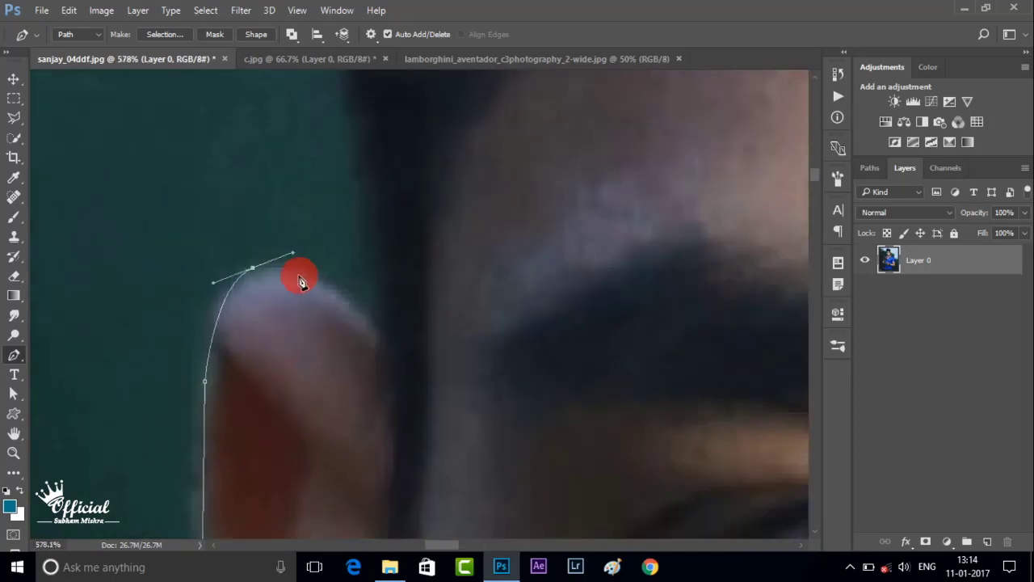
click(379, 329)
scroll(358, 172, down, 2)
scroll(312, 261, up, 2)
mouse_move(301, 306)
mouse_down()
mouse_move(350, 241)
mouse_move(426, 259)
mouse_up()
scroll(331, 283, up, 3)
scroll(272, 224, down, 3)
scroll(347, 219, up, 1)
Place Pen anchors over the top of the hair, down its right side and around the ear.
click(452, 217)
scroll(533, 175, right, 3)
click(697, 224)
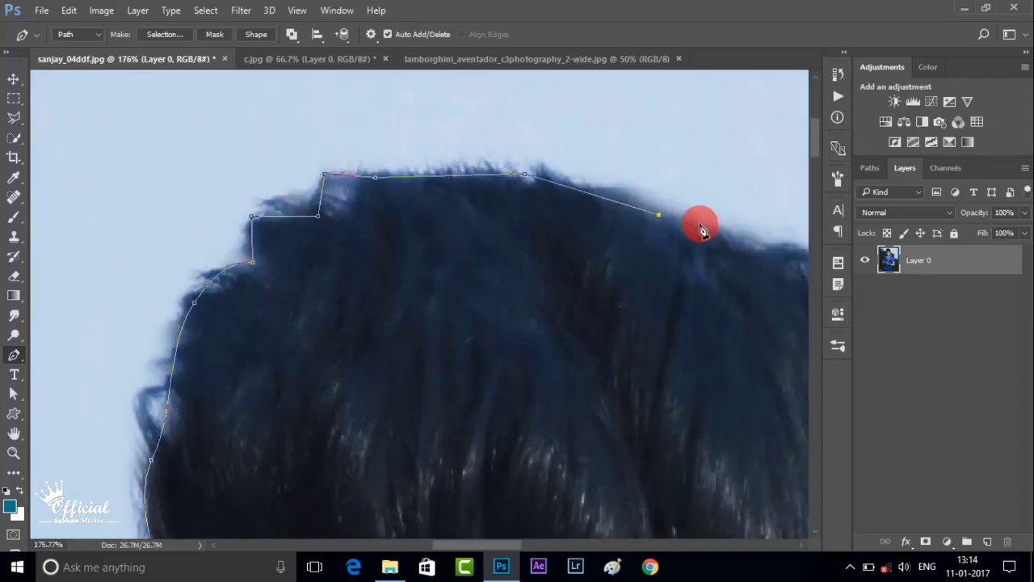
scroll(565, 289, right, 2)
scroll(565, 288, down, 1)
drag(669, 228, 709, 268)
scroll(727, 388, down, 2)
click(729, 439)
scroll(735, 364, down, 3)
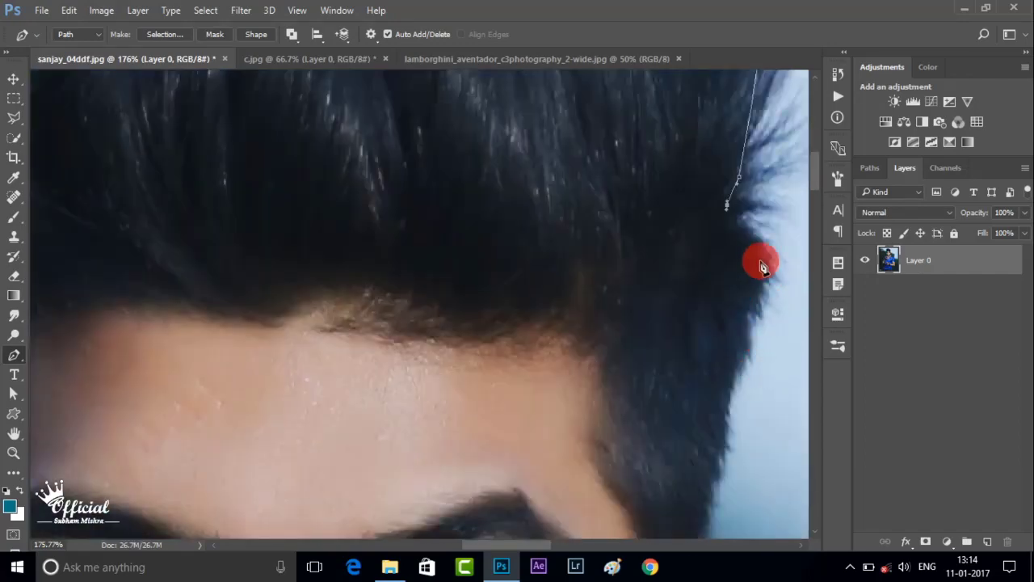
scroll(711, 388, down, 3)
scroll(692, 396, up, 3)
scroll(684, 364, right, 3)
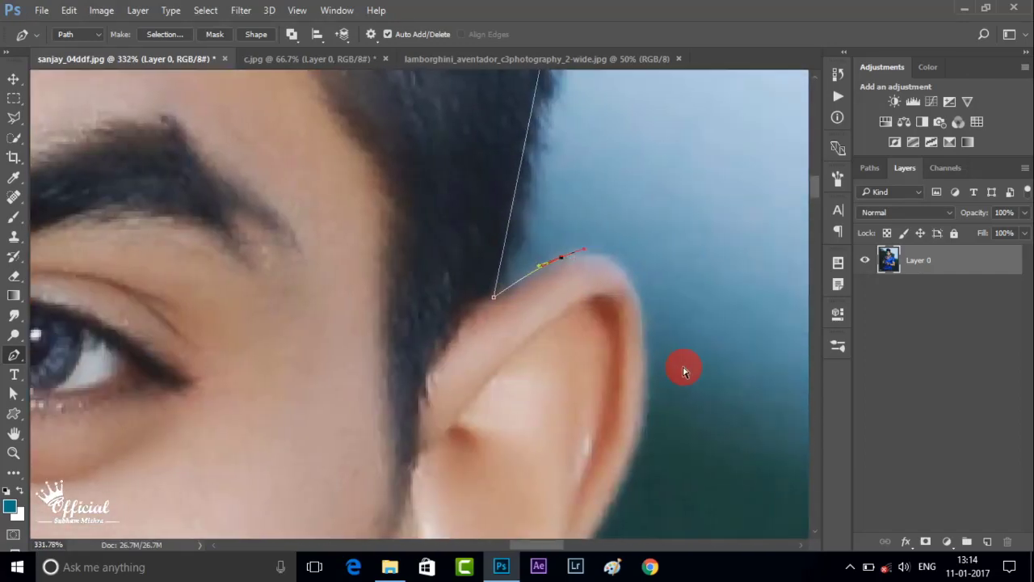
drag(644, 314, 647, 390)
scroll(621, 412, down, 2)
scroll(519, 462, right, 2)
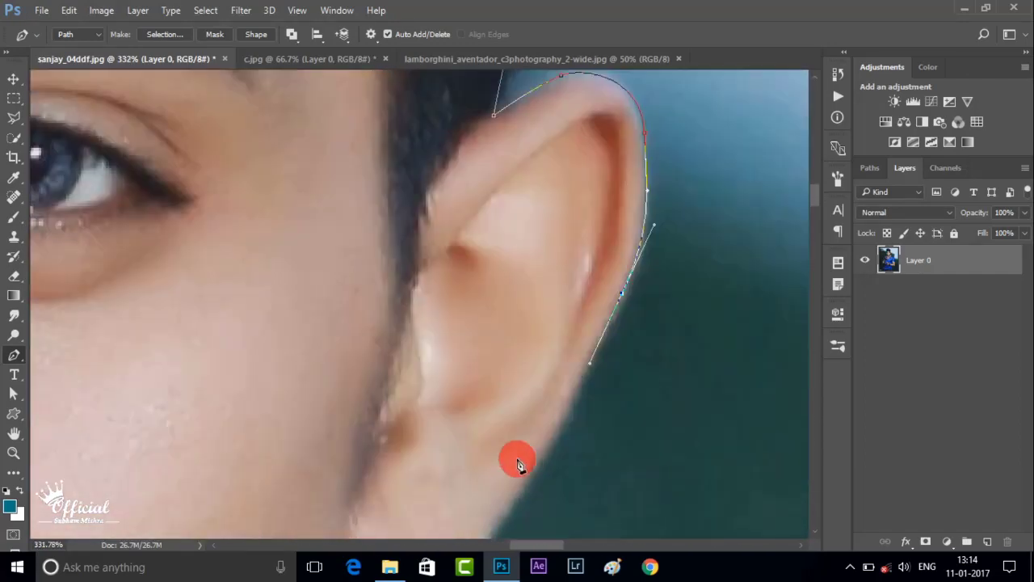
scroll(468, 452, down, 2)
drag(443, 355, 412, 379)
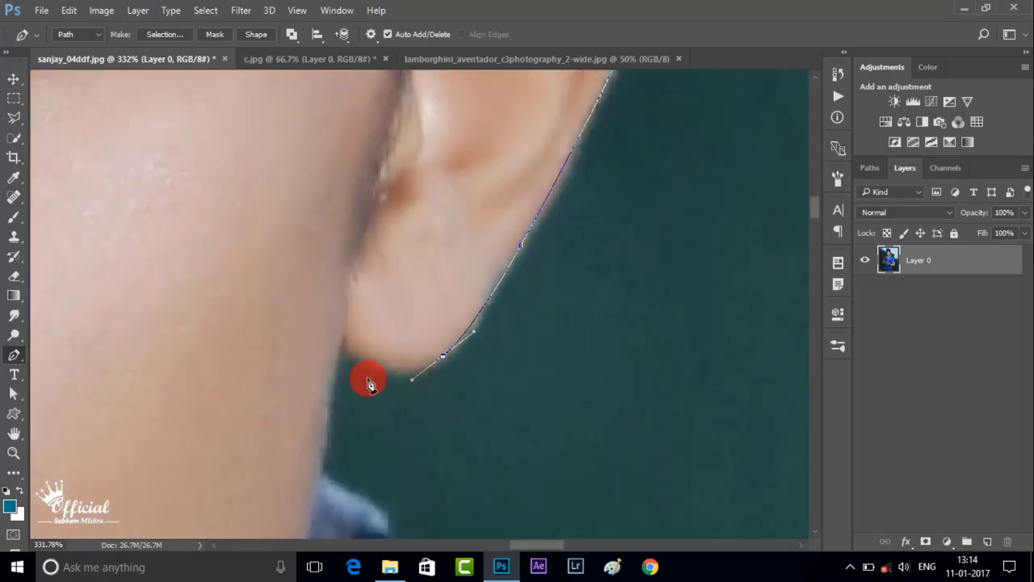
Continue the path down the neck and along the collar edge.
click(317, 465)
scroll(364, 413, down, 3)
click(510, 499)
scroll(554, 485, down, 2)
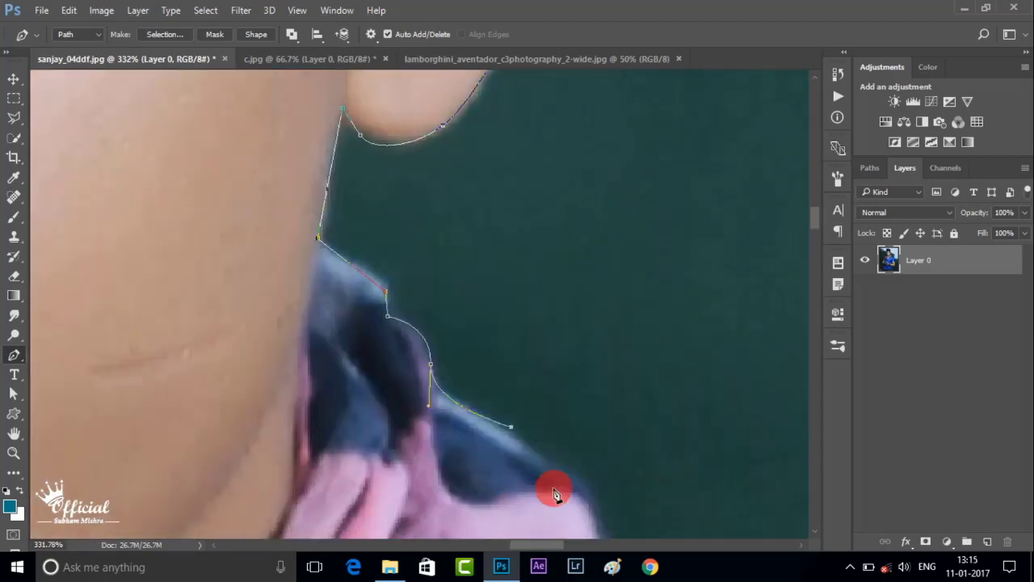
click(596, 363)
scroll(612, 428, down, 3)
click(650, 353)
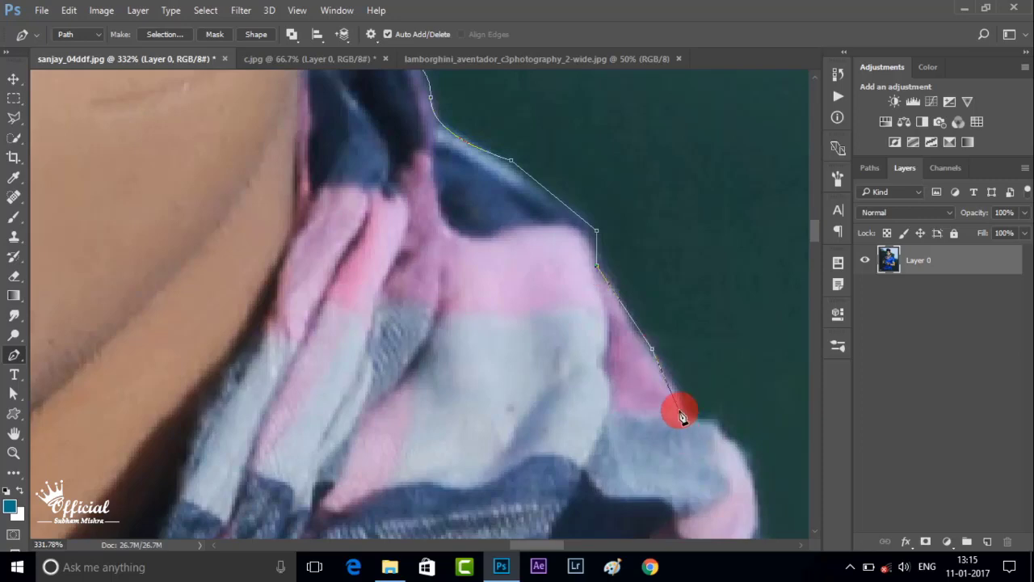
scroll(681, 415, down, 3)
scroll(631, 307, right, 2)
scroll(614, 404, down, 2)
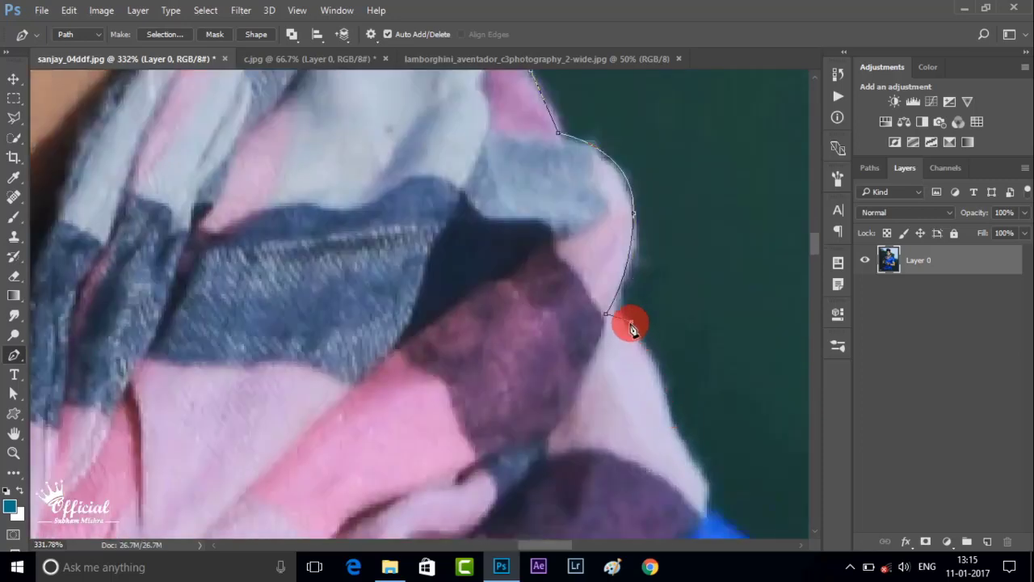
scroll(646, 331, down, 2)
Trace the scarf edge and curve the path over the shoulder.
click(664, 318)
click(698, 389)
scroll(710, 400, down, 2)
scroll(565, 364, right, 3)
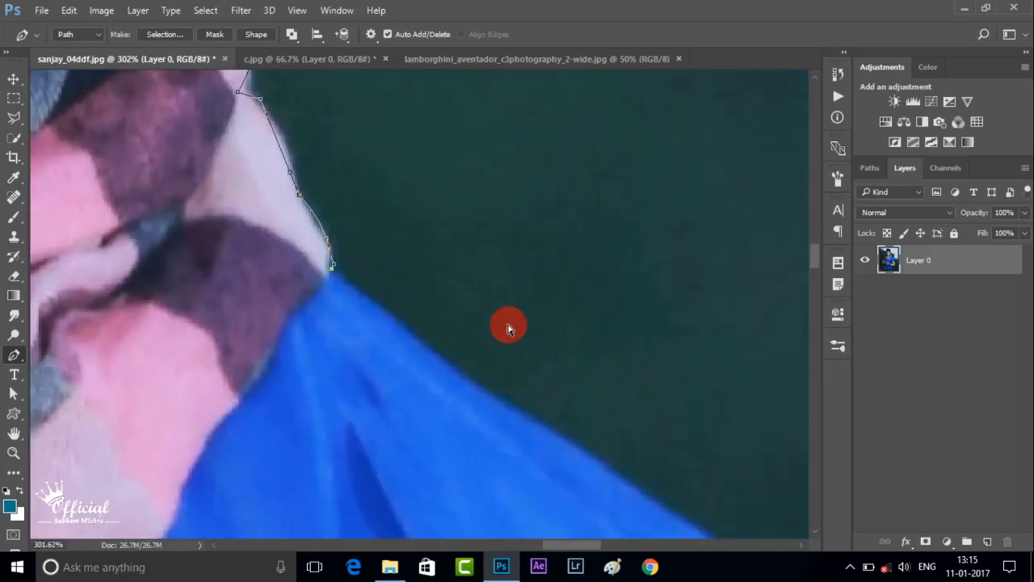
scroll(563, 444, down, 4)
click(662, 354)
scroll(565, 347, down, 3)
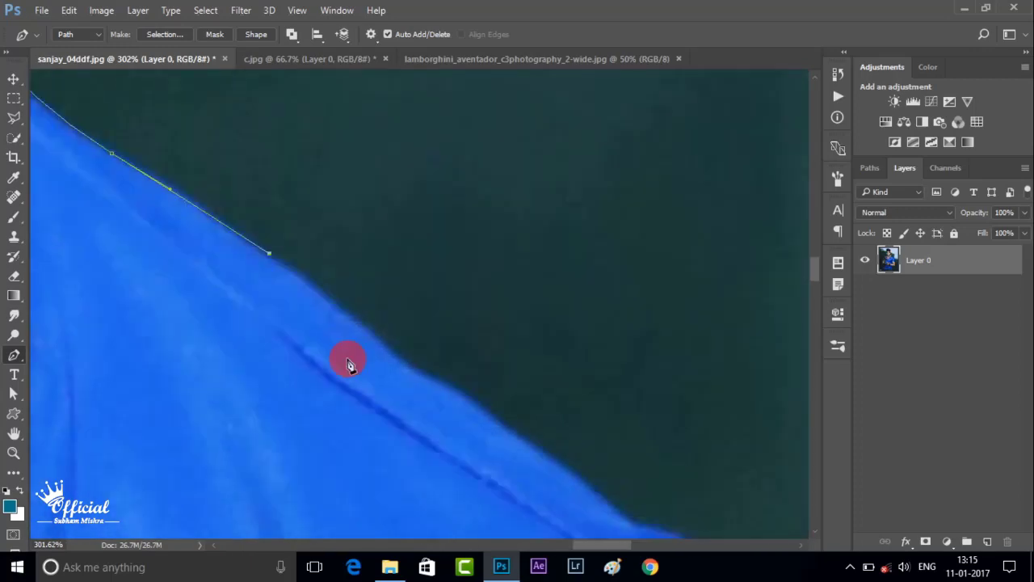
scroll(371, 307, right, 6)
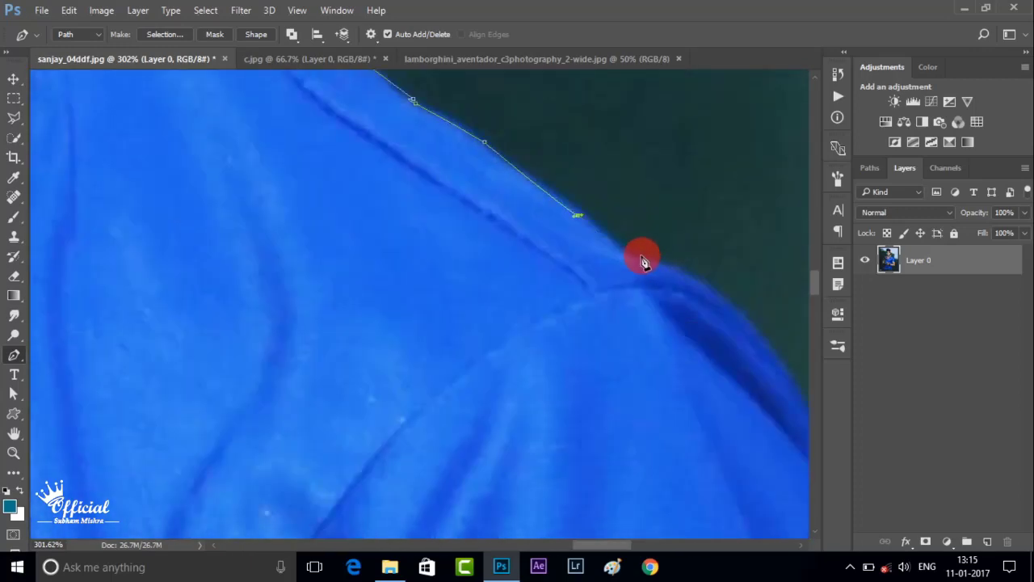
scroll(813, 397, up, 3)
scroll(439, 240, up, 2)
scroll(485, 185, down, 3)
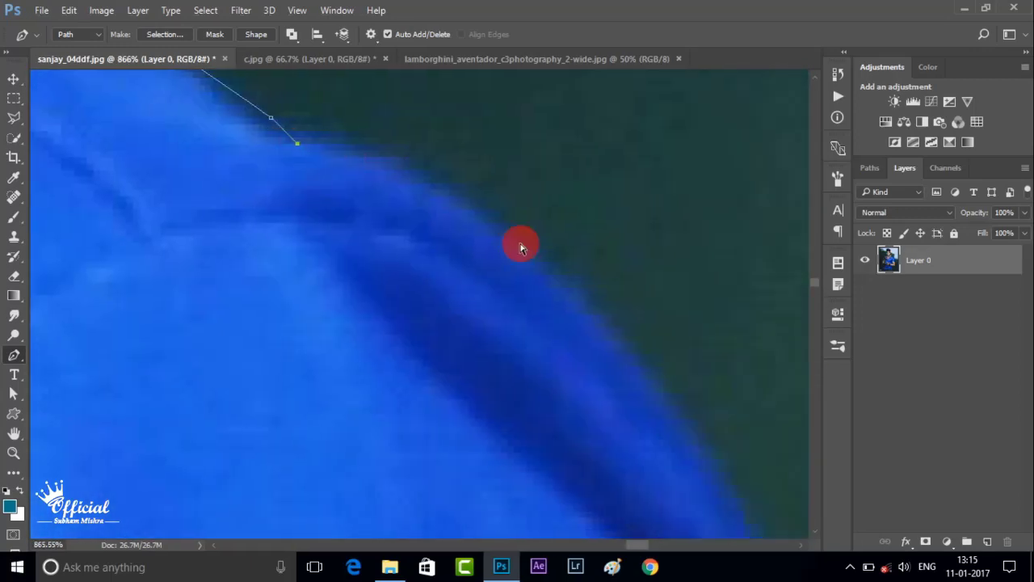
drag(657, 277, 750, 450)
scroll(744, 445, down, 2)
scroll(662, 404, down, 3)
scroll(485, 412, up, 3)
scroll(485, 412, right, 1)
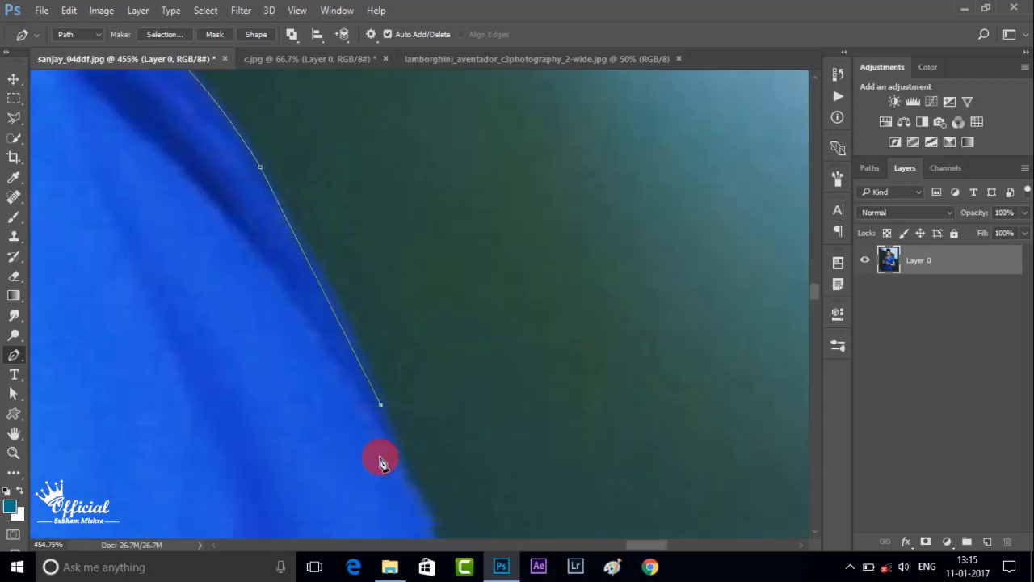
scroll(504, 407, down, 4)
scroll(539, 525, down, 5)
Add points down the sleeve edge, its fold and the sleeve hem.
click(570, 335)
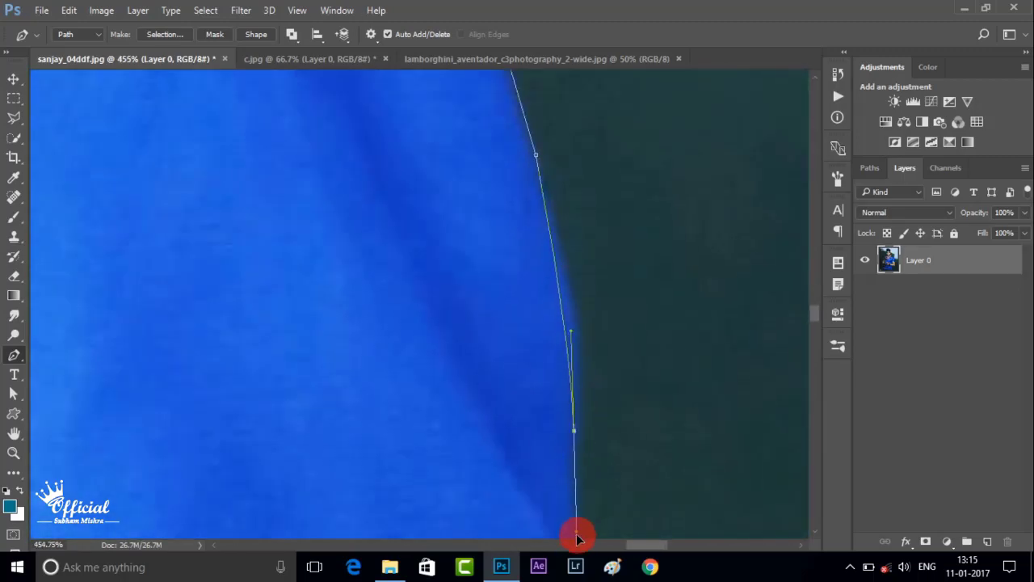
scroll(577, 536, down, 2)
scroll(578, 428, down, 3)
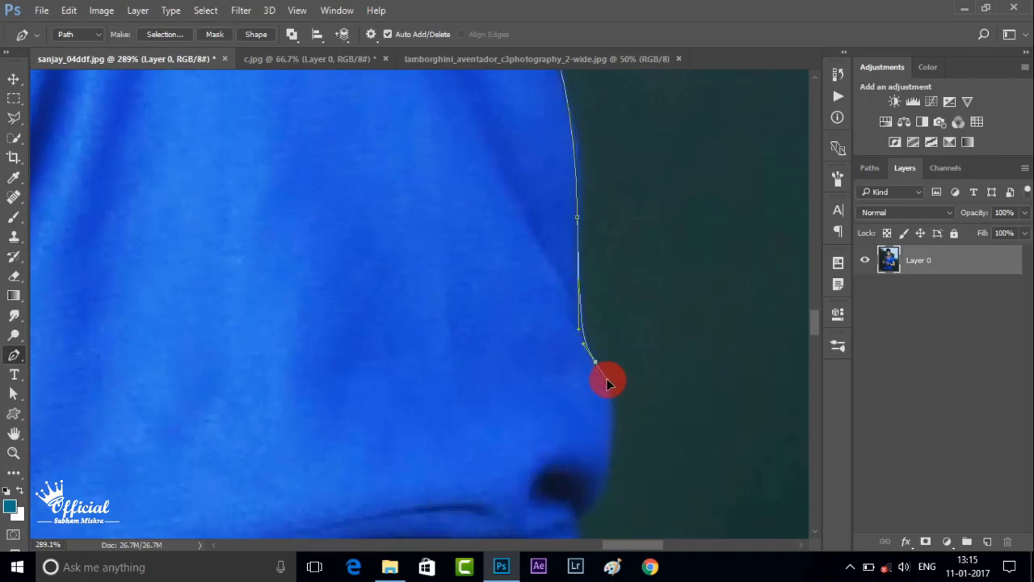
click(602, 485)
scroll(589, 404, down, 3)
click(578, 416)
scroll(597, 420, down, 2)
click(624, 433)
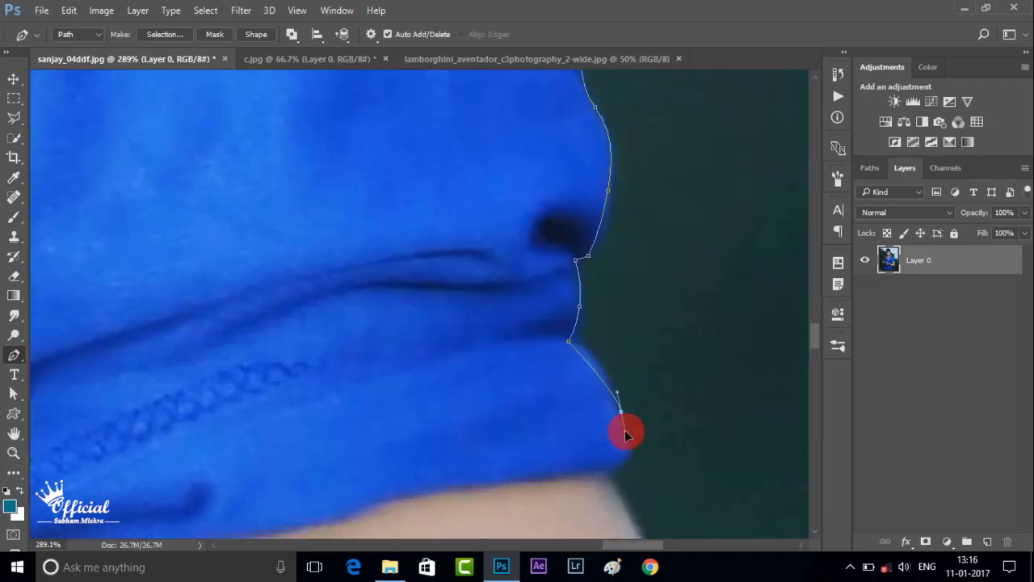
scroll(610, 485, down, 3)
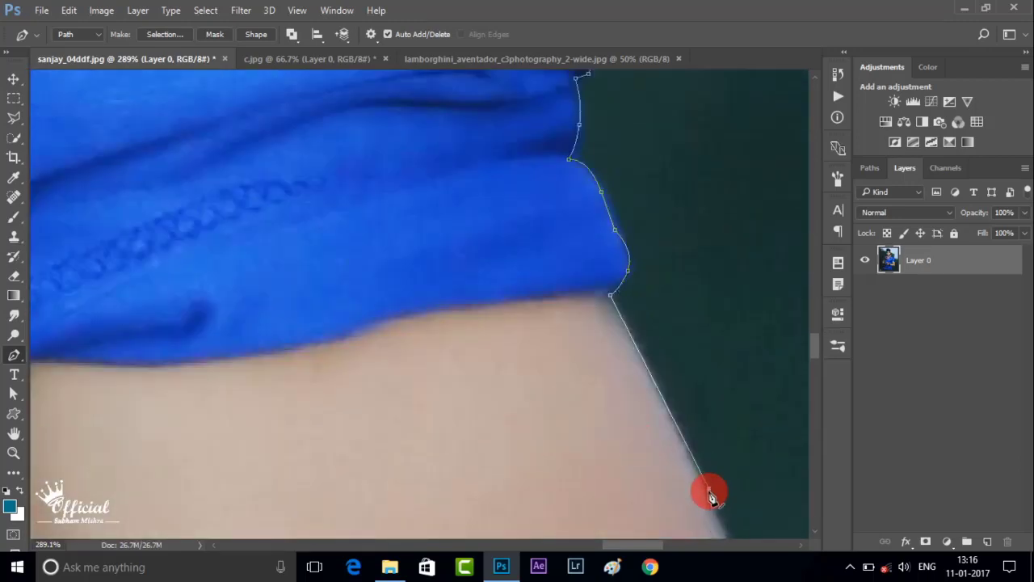
scroll(709, 492, down, 2)
scroll(743, 512, down, 2)
scroll(542, 423, down, 2)
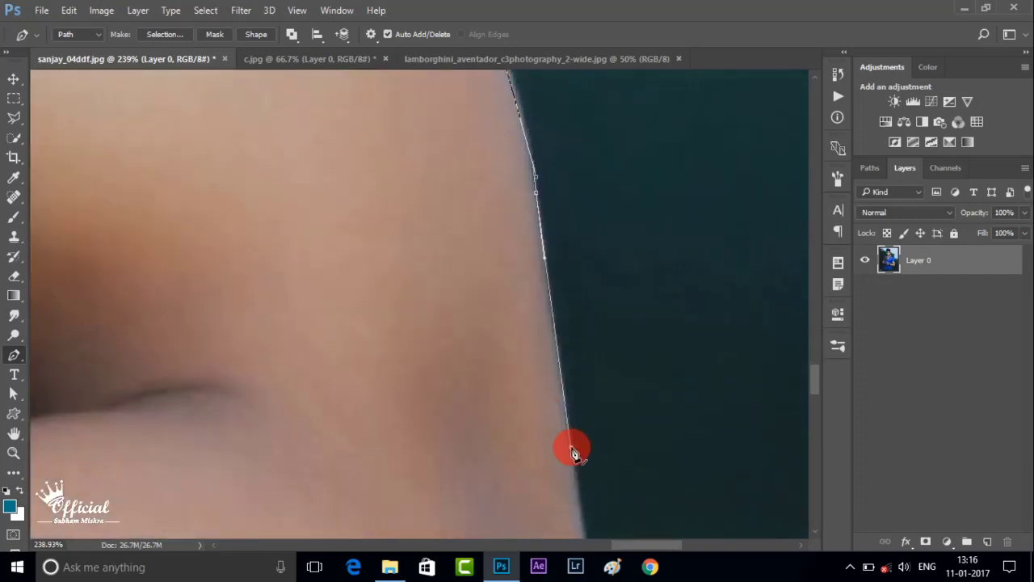
scroll(573, 445, down, 2)
scroll(565, 484, down, 4)
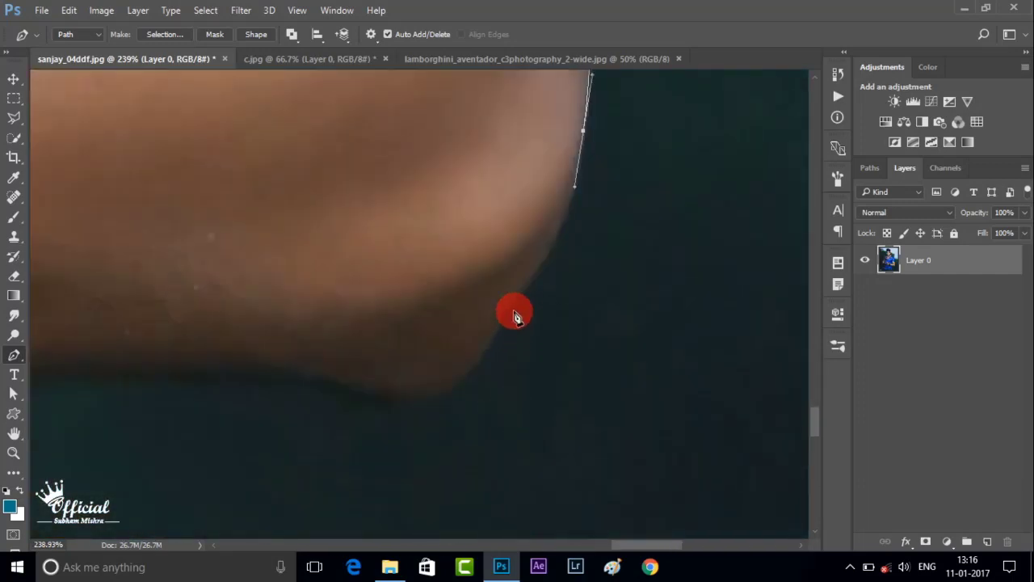
Curve the path along the arm and elbow, then up the shirt's side.
click(552, 242)
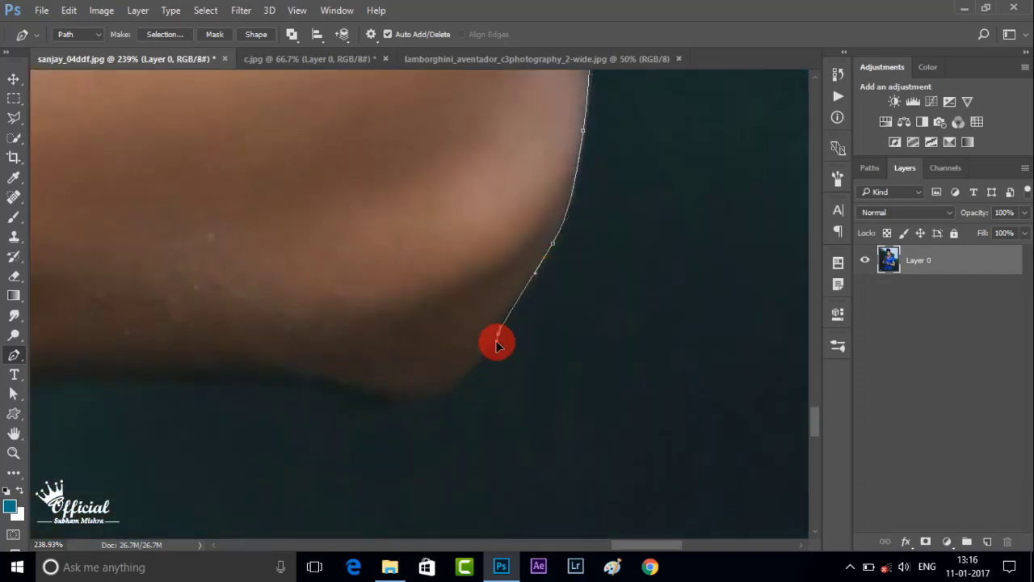
click(388, 411)
drag(266, 383, 180, 425)
scroll(283, 400, left, 5)
drag(505, 382, 412, 392)
click(276, 343)
scroll(279, 343, left, 2)
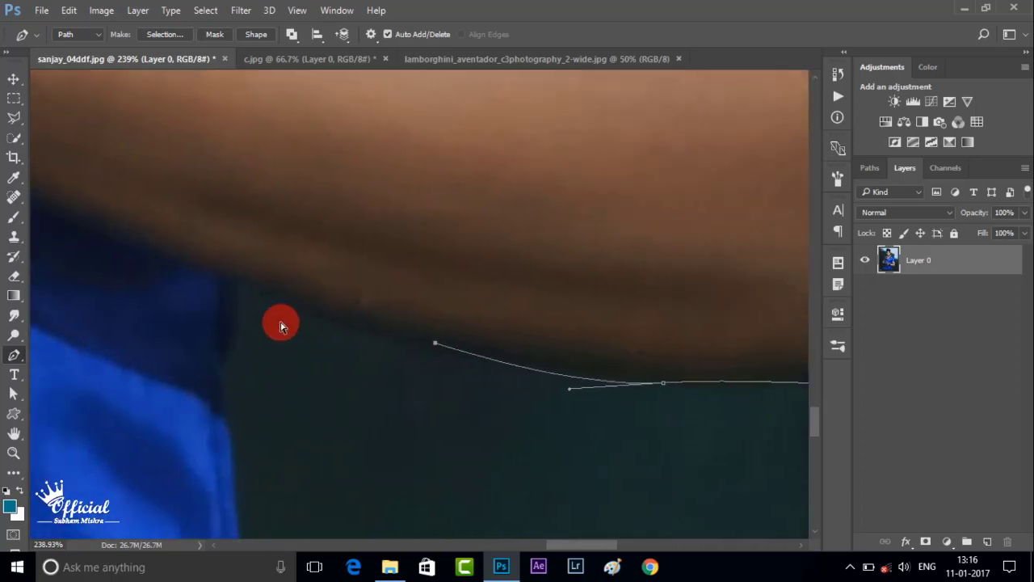
click(237, 277)
click(230, 354)
click(234, 414)
scroll(238, 404, down, 3)
scroll(248, 370, down, 2)
scroll(363, 356, left, 2)
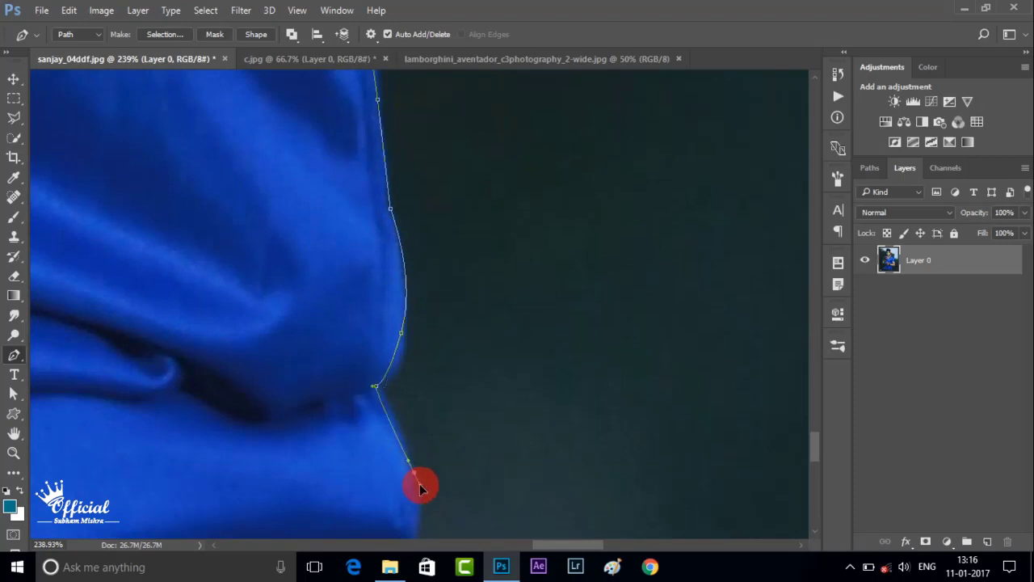
Finish the outline at the shirt's lower fold with a few curved adjustments.
scroll(419, 483, down, 3)
click(383, 474)
scroll(399, 404, down, 2)
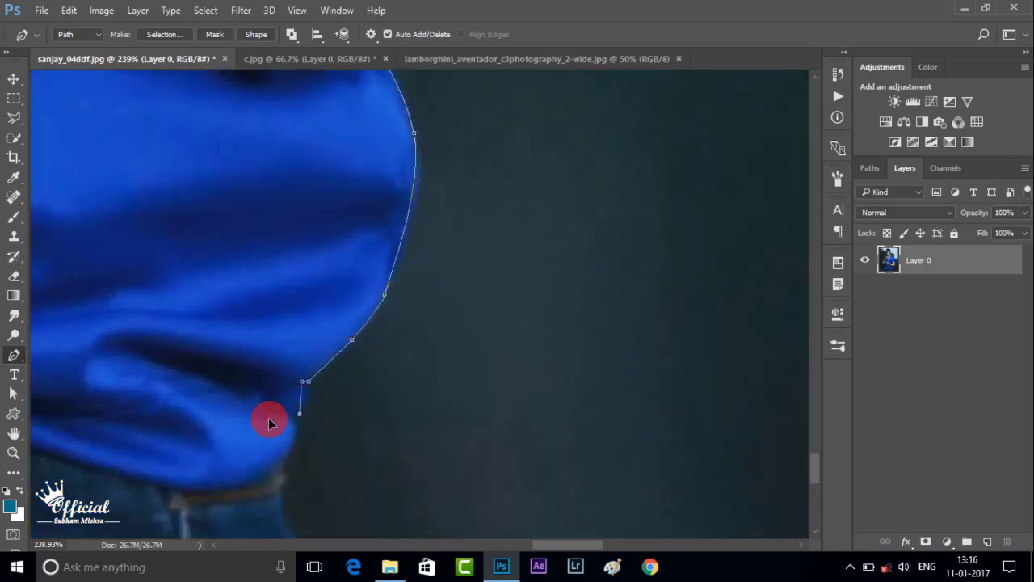
scroll(255, 428, down, 1)
drag(293, 365, 276, 379)
drag(286, 436, 298, 461)
scroll(298, 461, down, 2)
drag(332, 330, 331, 353)
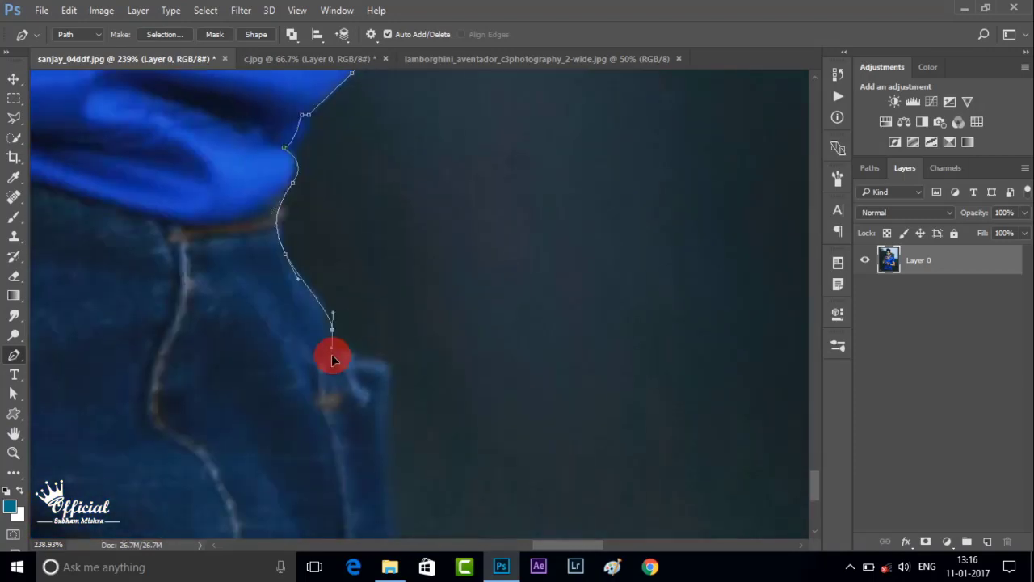
scroll(365, 367, down, 2)
scroll(393, 397, down, 3)
scroll(410, 473, down, 3)
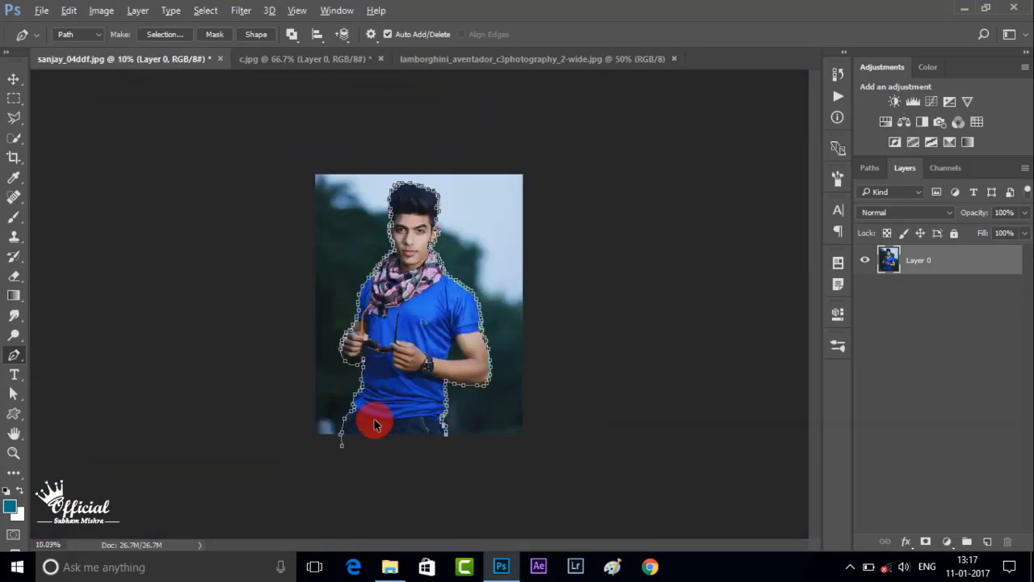
scroll(369, 423, up, 2)
Turn the traced path into a selection with 0 px feather.
scroll(318, 503, up, 2)
right_click(381, 253)
click(420, 237)
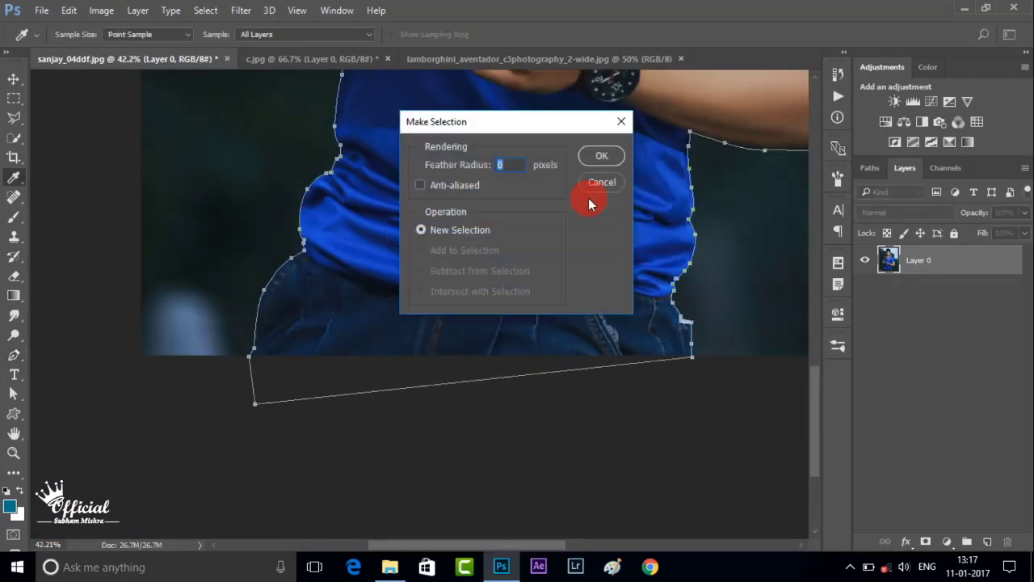
key(Return)
Add a layer mask from the selection so the green background disappears.
scroll(571, 196, down, 3)
scroll(604, 170, up, 1)
click(946, 542)
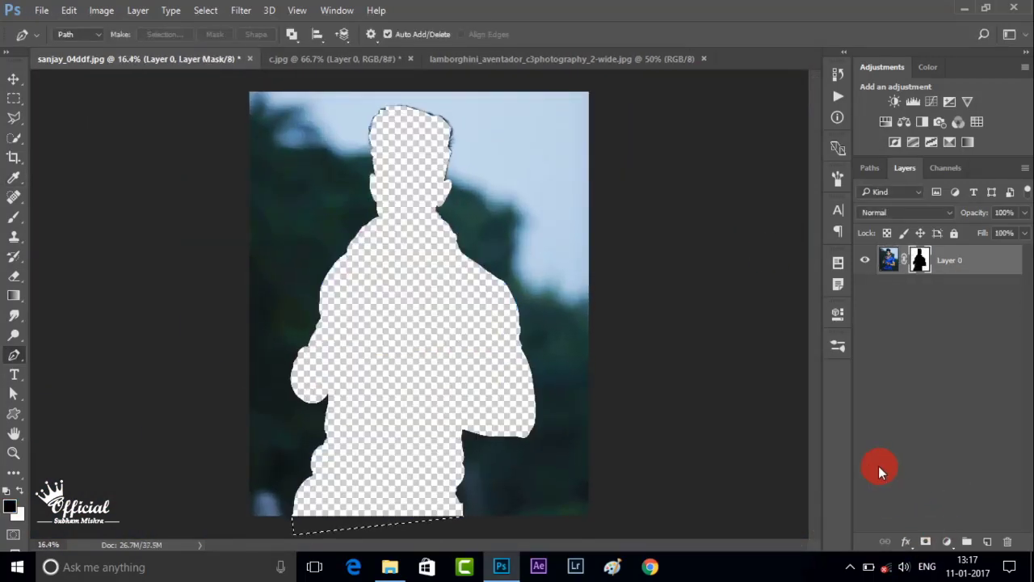
key(ctrl+z)
click(906, 541)
click(13, 117)
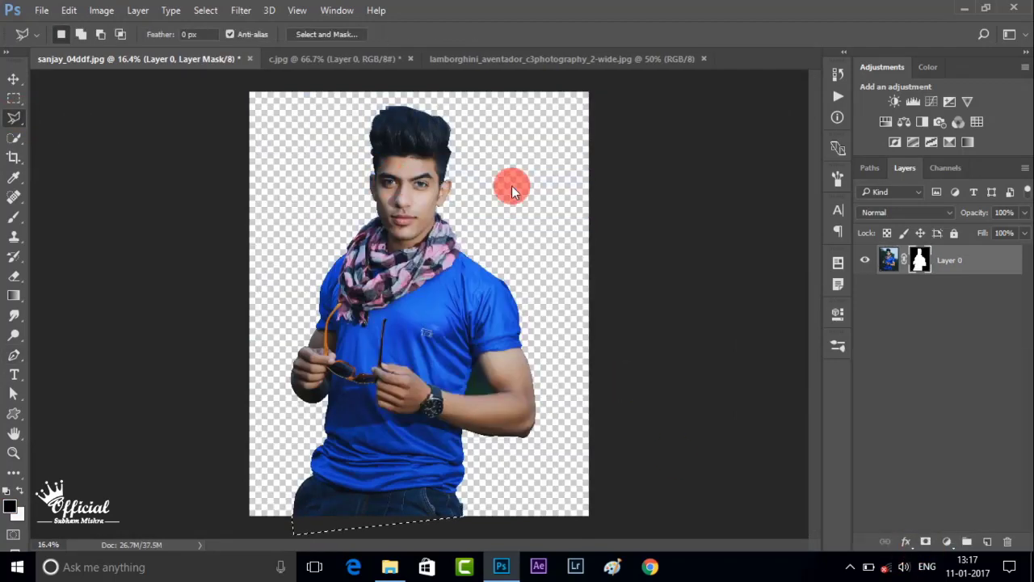
key(Escape)
scroll(441, 274, up, 2)
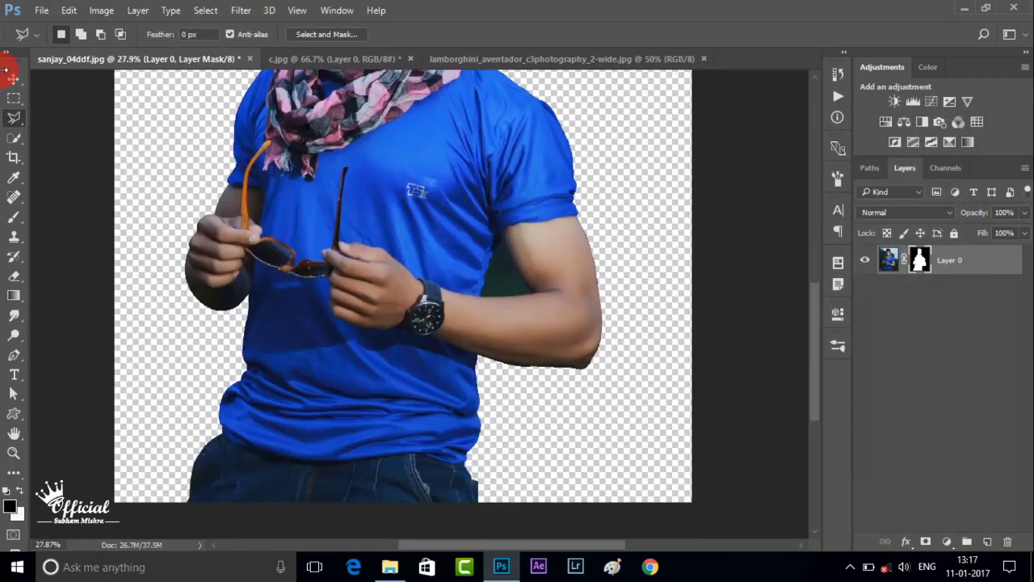
click(14, 78)
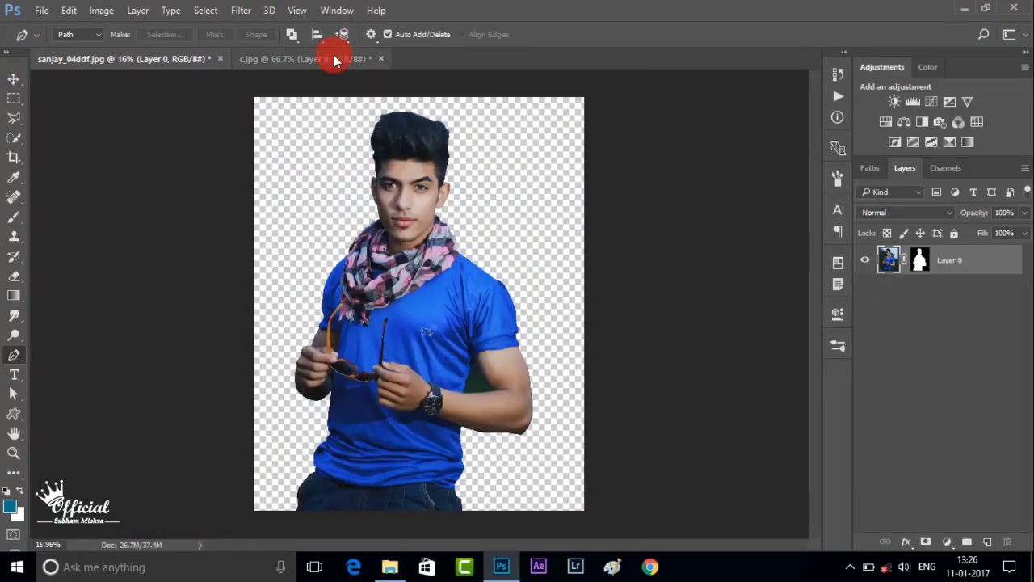
Move the c.jpg car photo into sanjay_04ddf.jpg, enlarge it, and put Layer 1 below Layer 0.
click(331, 57)
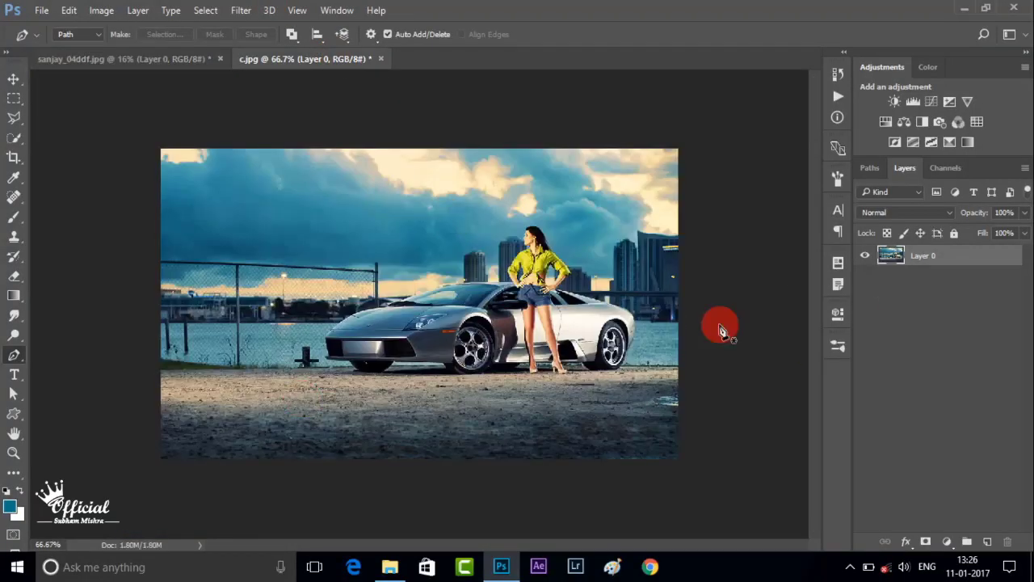
click(14, 78)
drag(404, 307, 659, 364)
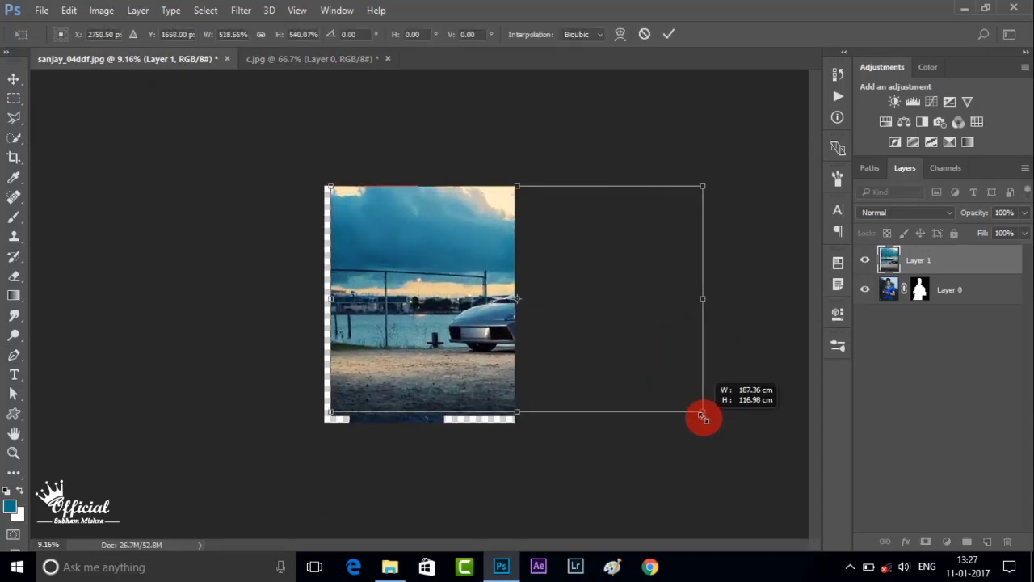
mouse_move(659, 363)
mouse_down()
mouse_move(700, 409)
mouse_move(646, 365)
mouse_up()
drag(697, 408, 704, 420)
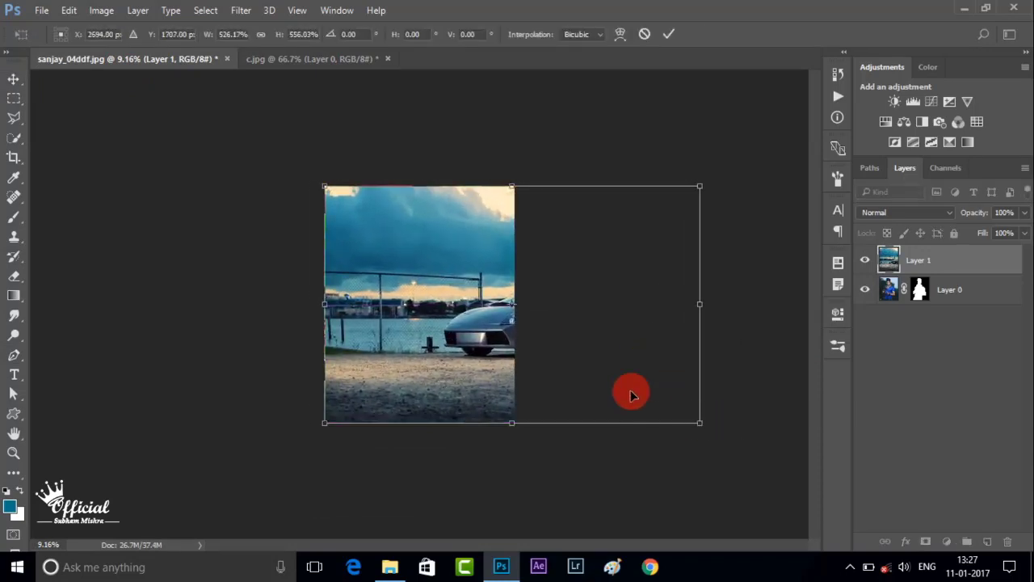
drag(631, 393, 611, 385)
key(Return)
drag(919, 259, 965, 297)
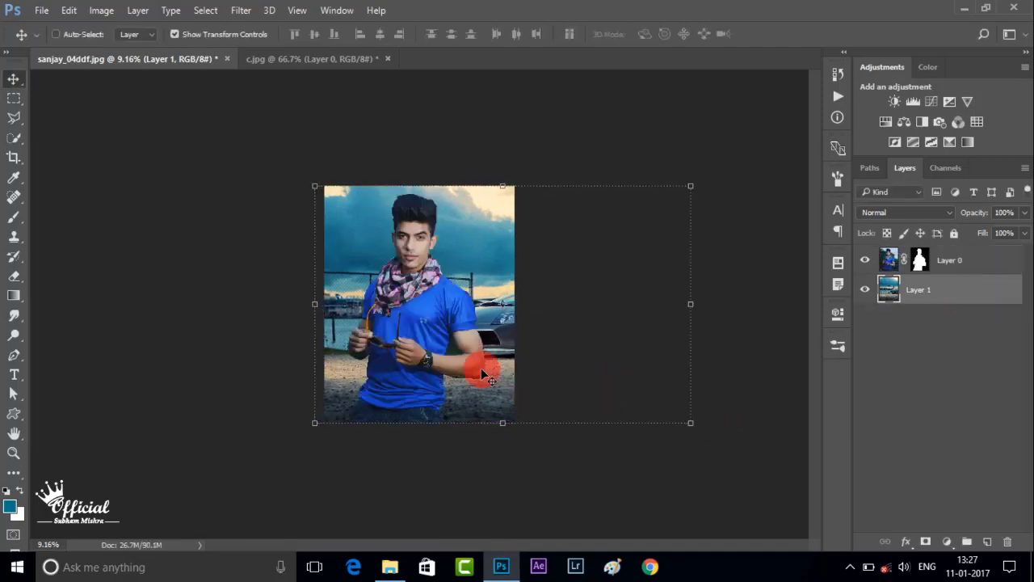
Start a Pen path around the green gap, following the arm's edge.
click(16, 359)
scroll(497, 323, up, 10)
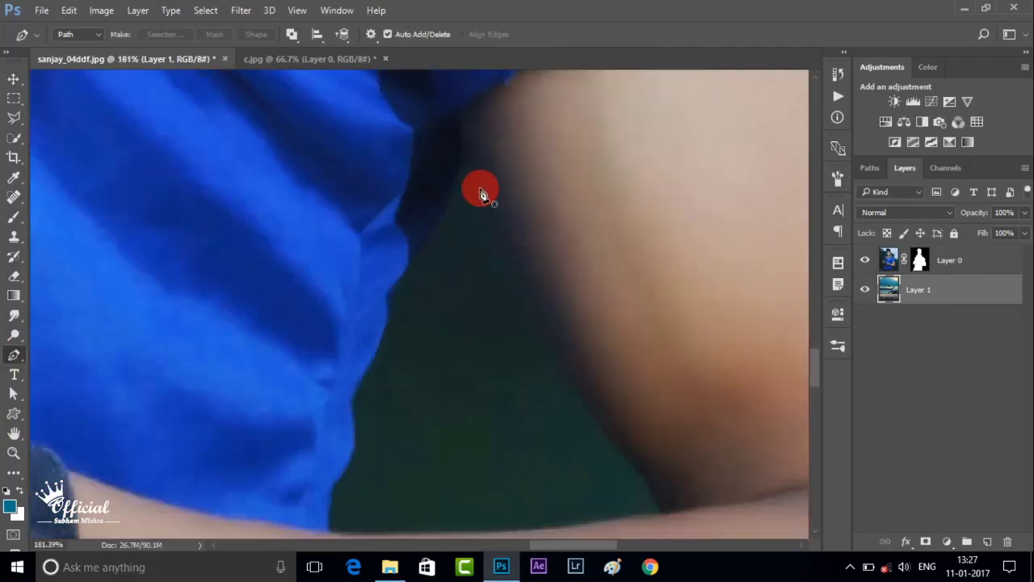
click(466, 157)
drag(558, 350, 607, 419)
key(ctrl+z)
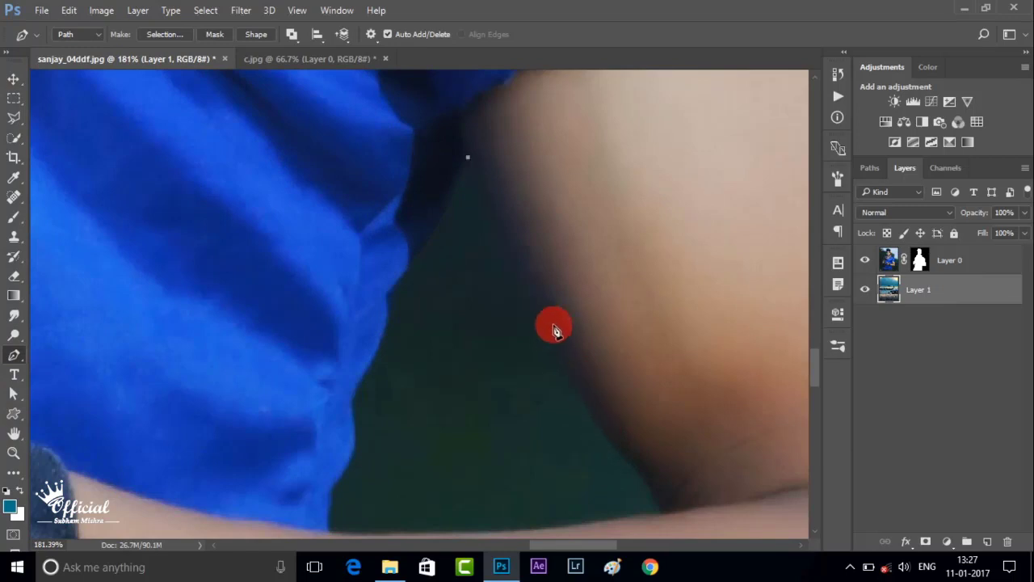
drag(546, 318, 577, 384)
drag(609, 439, 658, 493)
Continue the gap path up the shirt edge and close it at the start.
click(667, 511)
scroll(581, 414, down, 3)
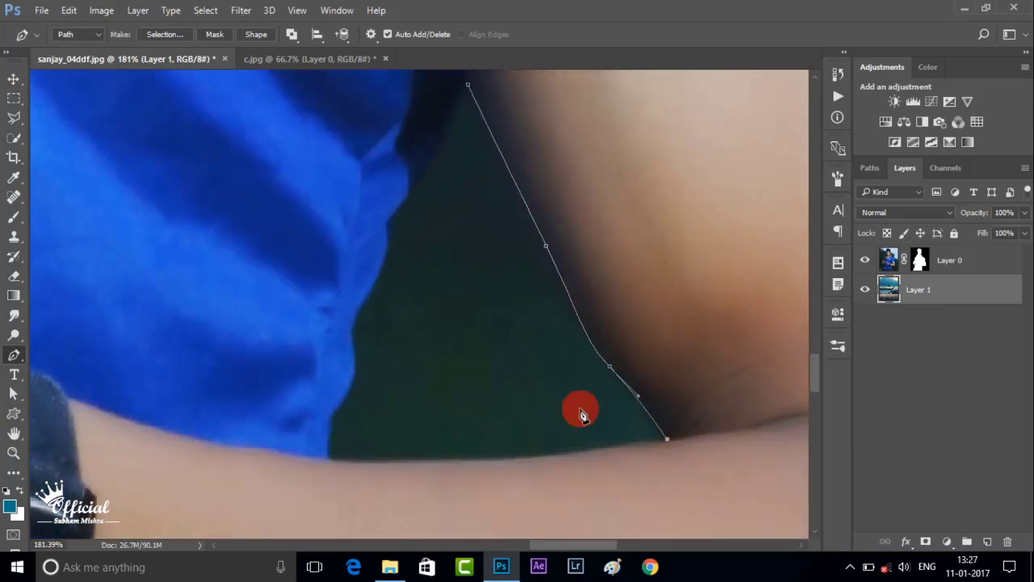
scroll(327, 466, up, 3)
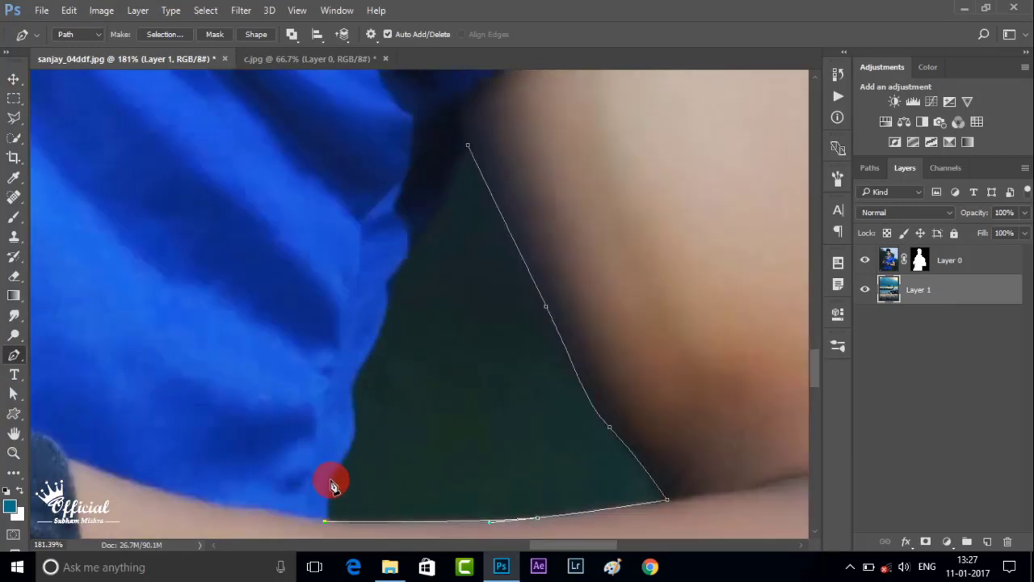
drag(362, 357, 373, 345)
scroll(388, 370, up, 3)
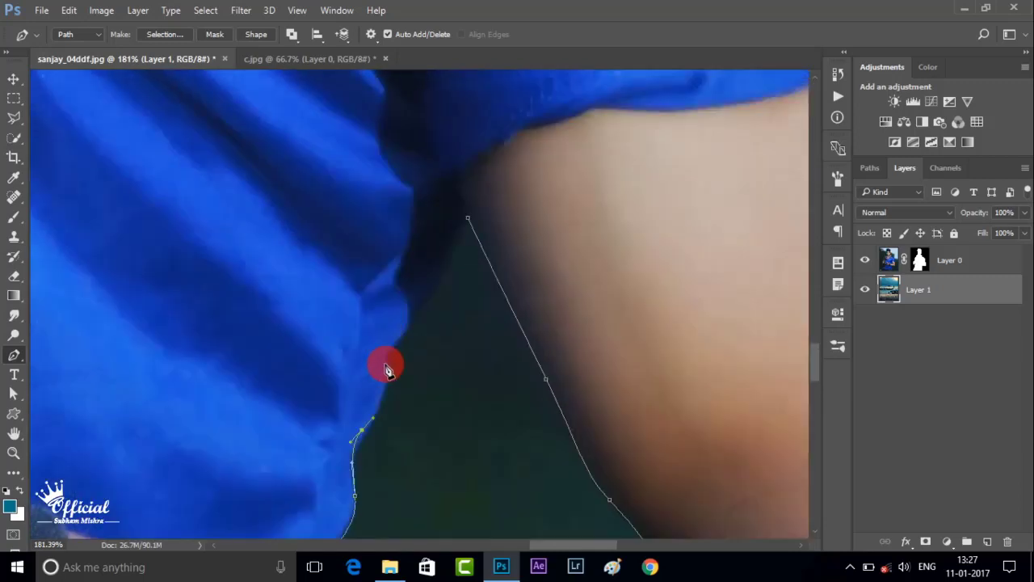
click(410, 324)
scroll(446, 321, up, 2)
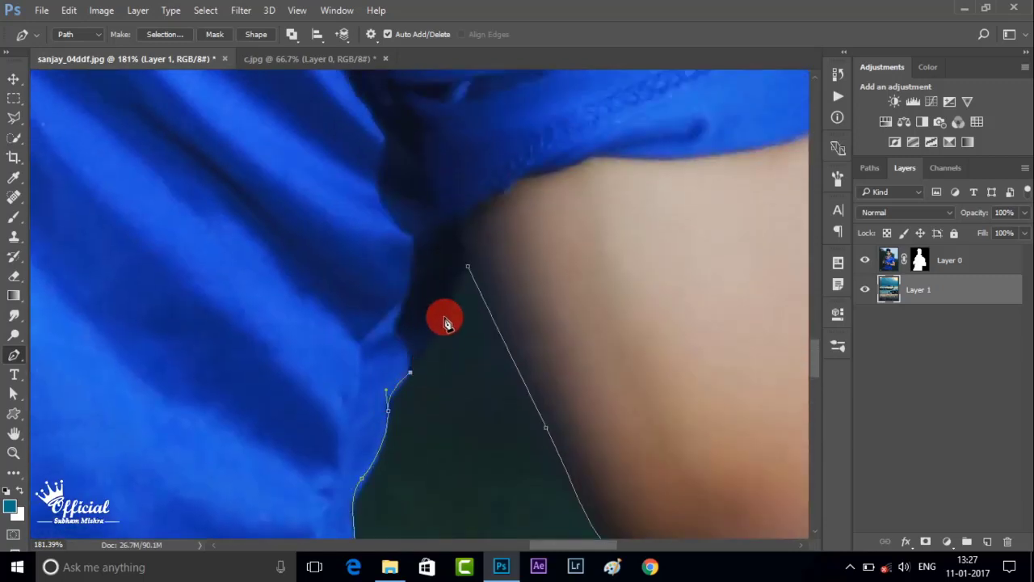
click(467, 280)
Make the gap path a selection and activate Layer 0.
right_click(467, 280)
click(525, 233)
click(600, 155)
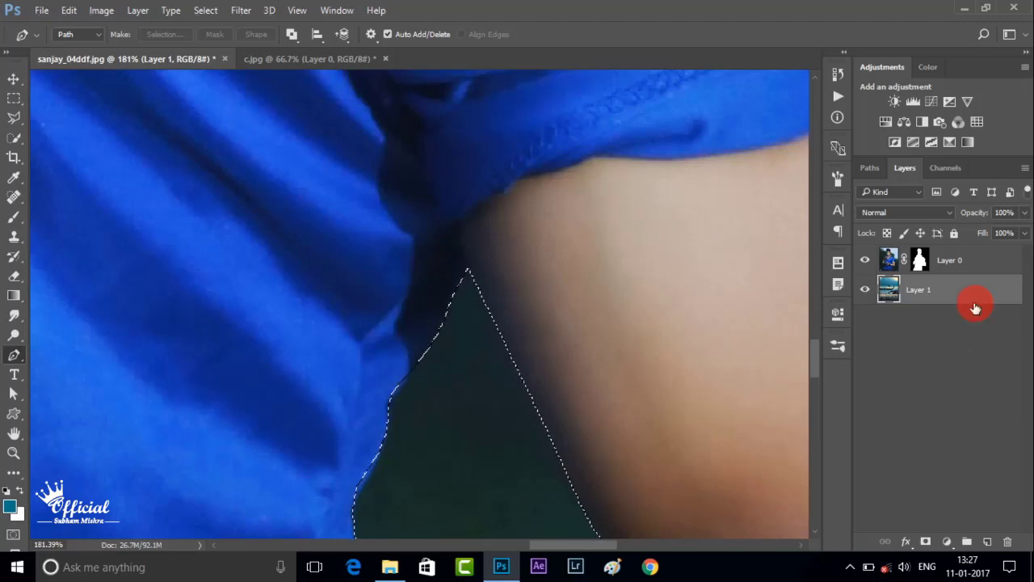
click(864, 259)
scroll(774, 306, down, 5)
scroll(542, 342, down, 2)
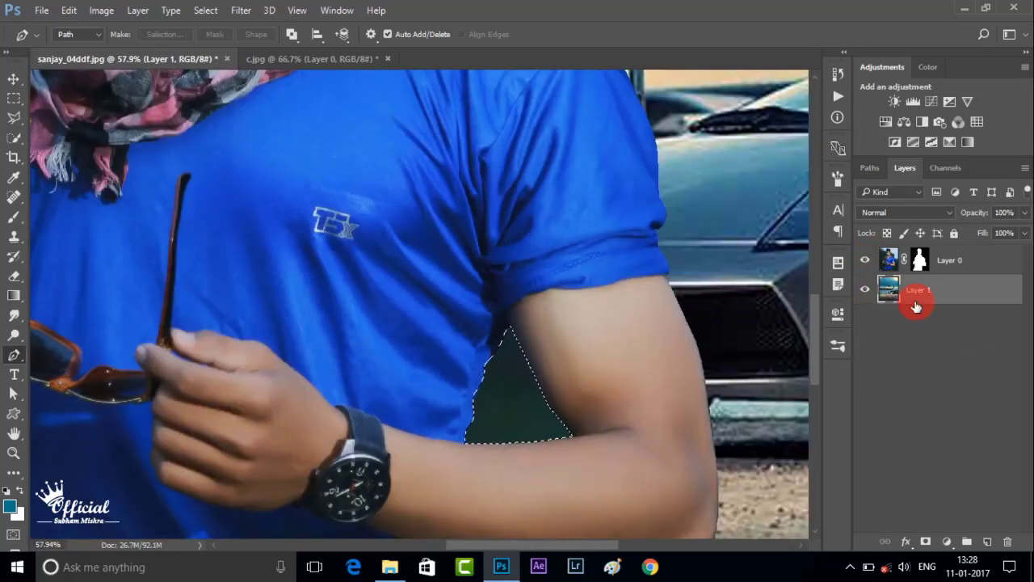
click(894, 266)
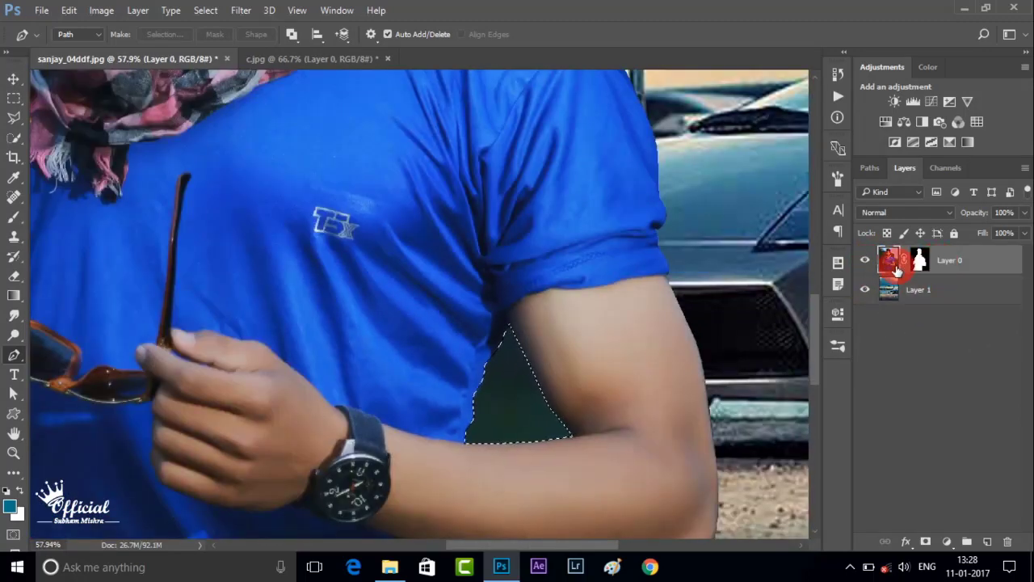
Toggle the layers' visibility to check the cleaned gap, then fit the image on screen.
click(863, 292)
click(865, 290)
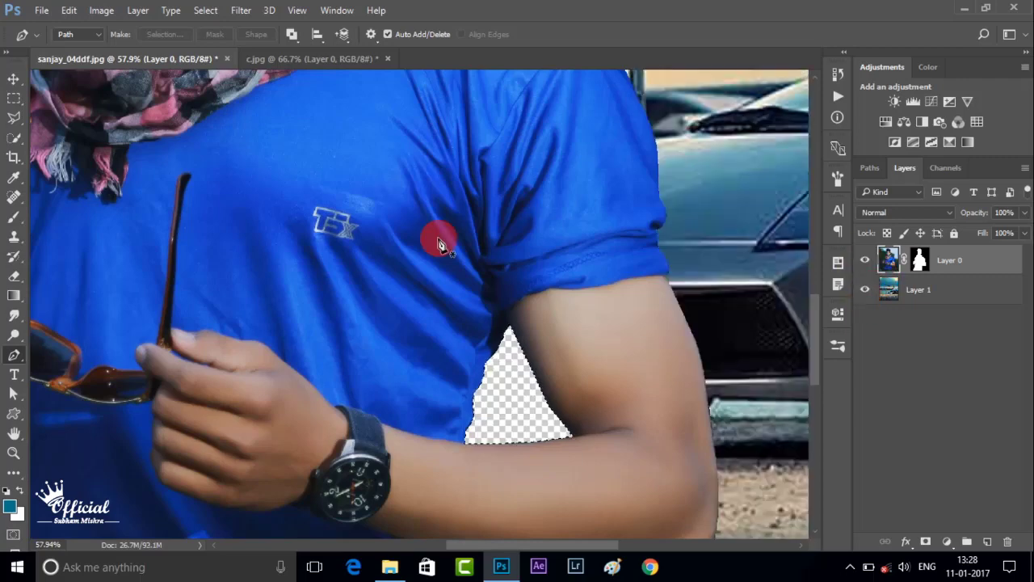
click(864, 291)
drag(865, 287, 866, 269)
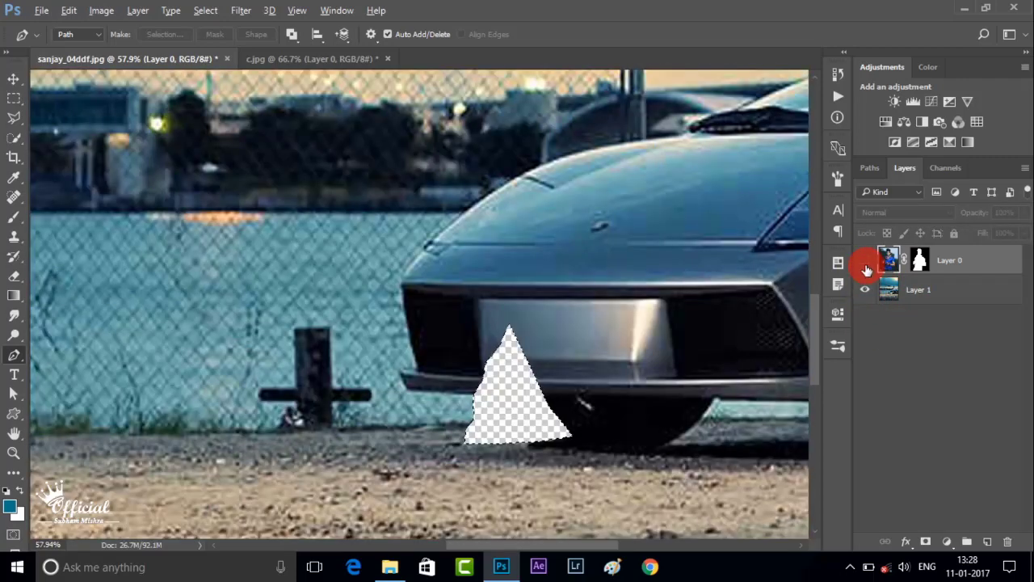
click(864, 289)
click(865, 261)
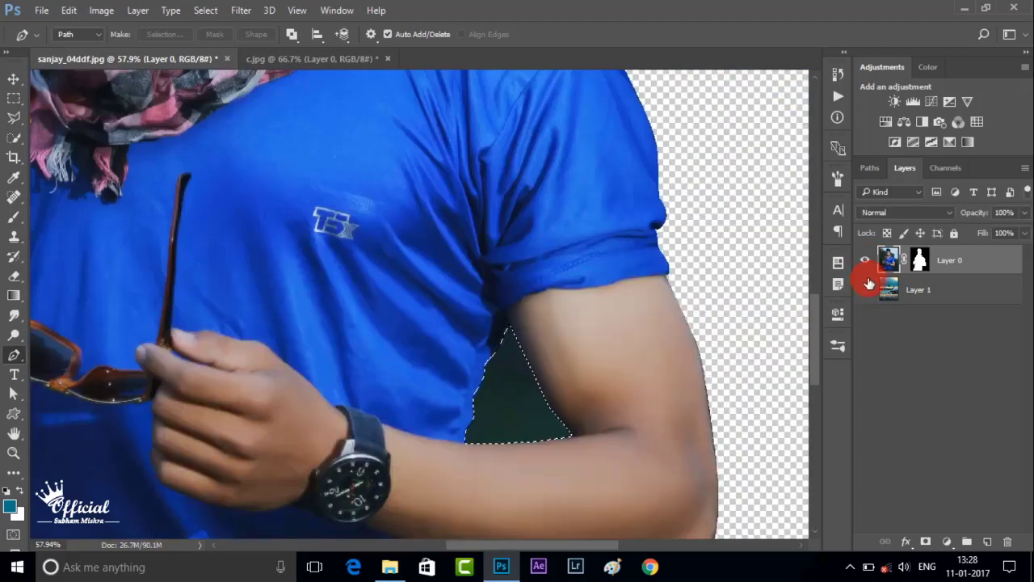
click(867, 288)
click(14, 118)
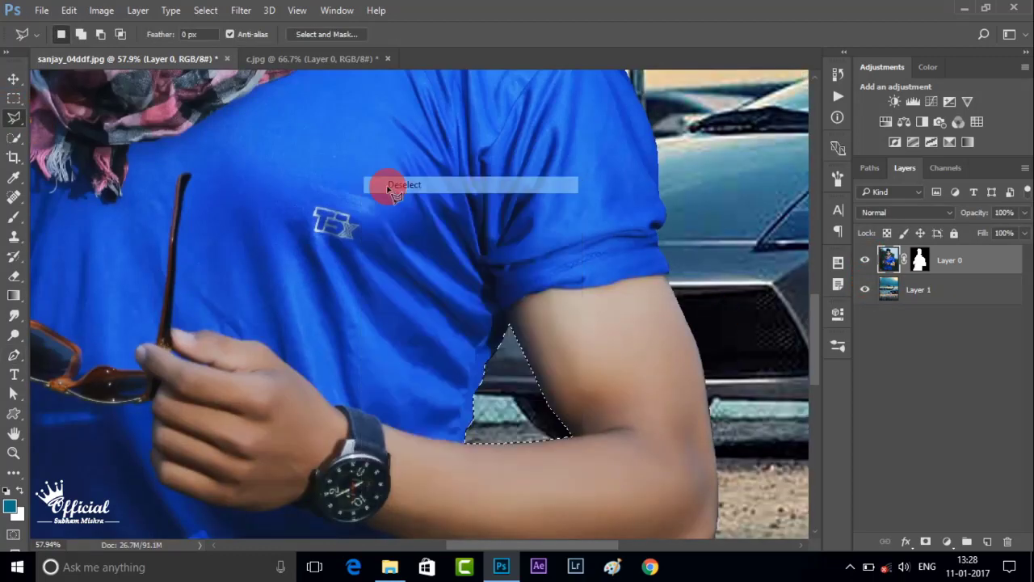
key(ctrl+0)
Zoom in on the portrait and switch to the Smudge tool at 51% strength.
scroll(563, 267, up, 1)
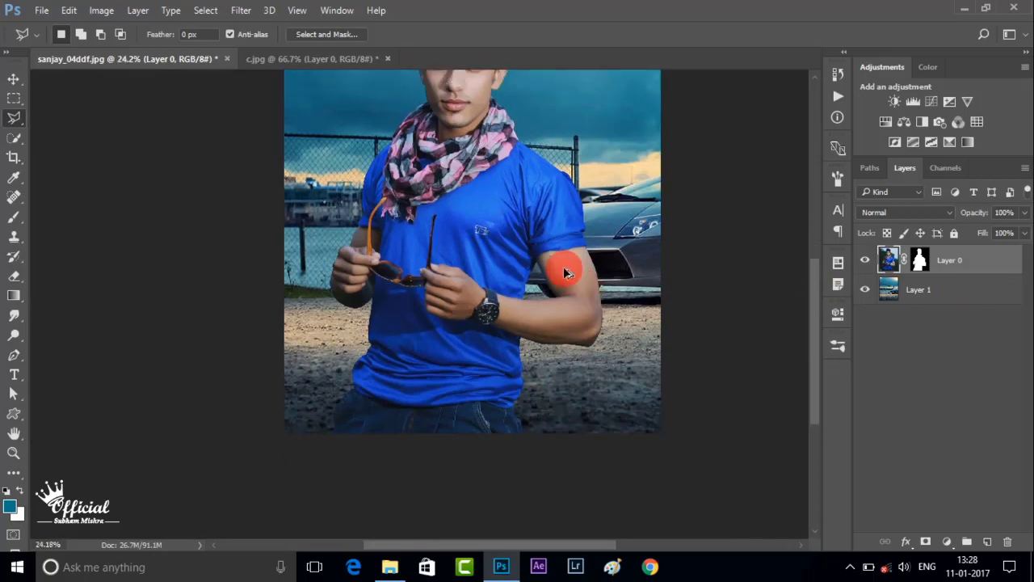
scroll(658, 318, up, 5)
scroll(642, 414, up, 3)
scroll(619, 396, up, 2)
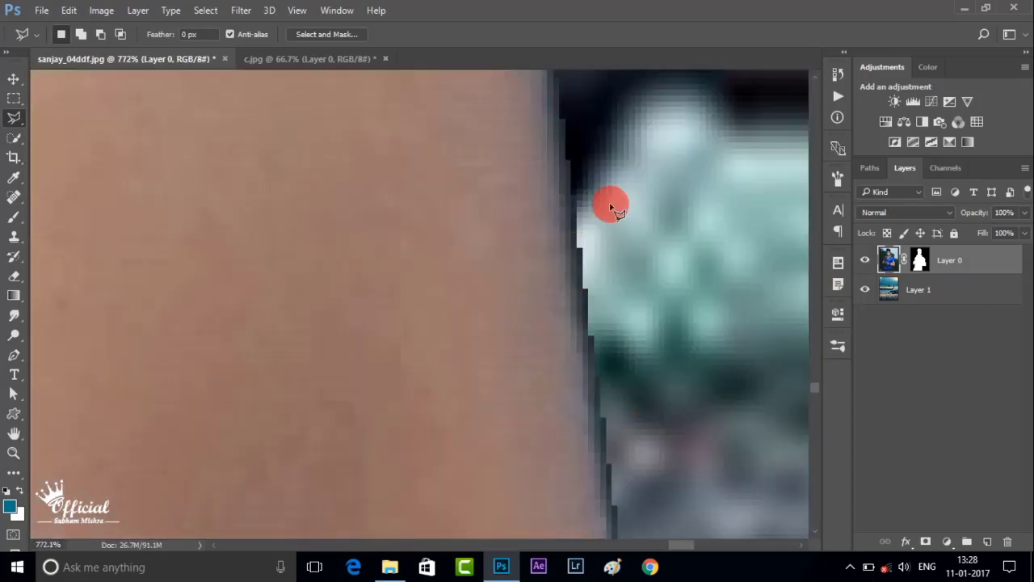
scroll(566, 242, down, 5)
scroll(546, 263, down, 2)
click(14, 317)
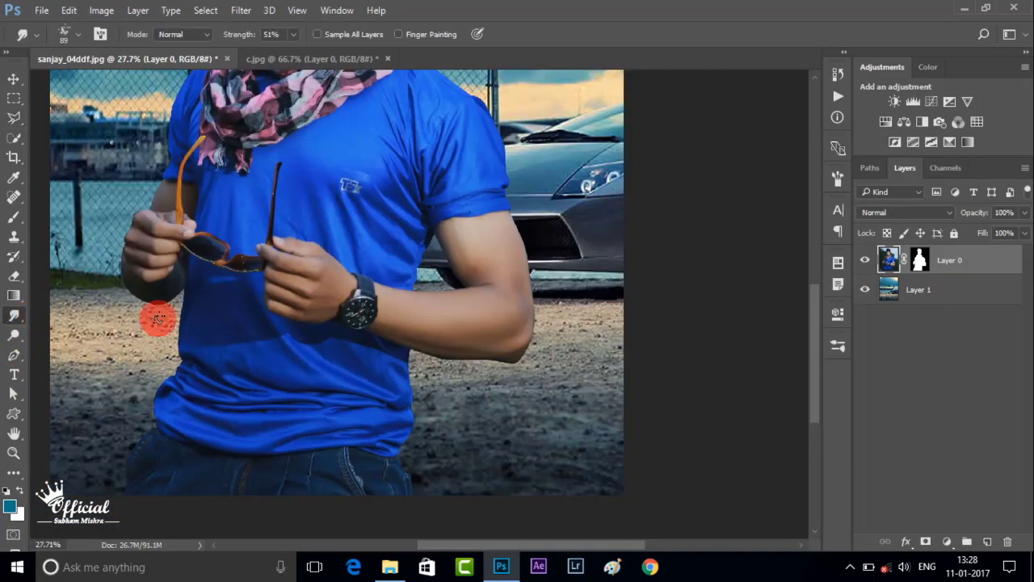
Smudge the right hair edge on Layer 0's mask into soft strands.
scroll(318, 205, up, 1)
scroll(323, 185, up, 3)
scroll(385, 293, up, 2)
scroll(412, 275, up, 1)
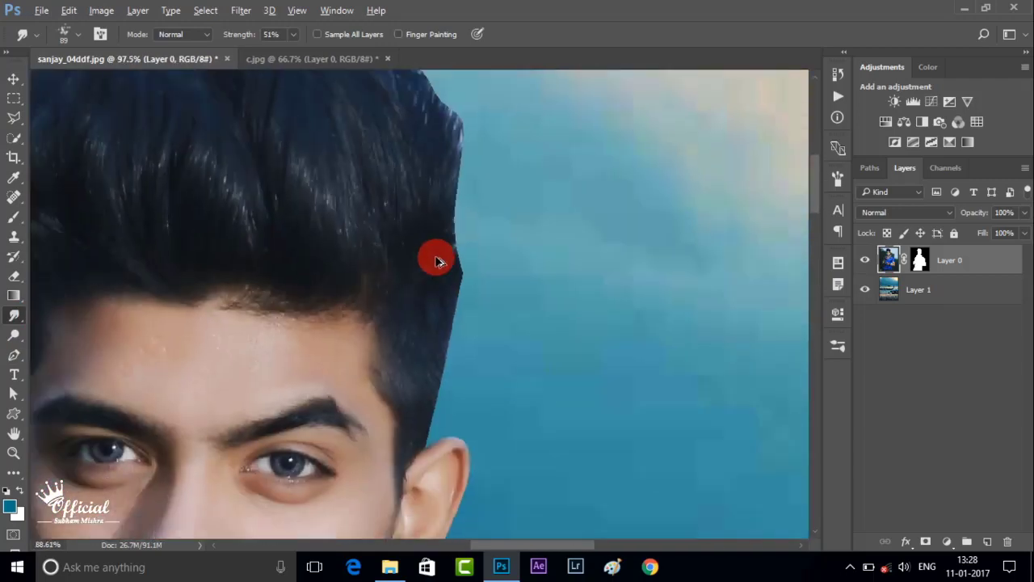
scroll(452, 235, up, 1)
click(921, 259)
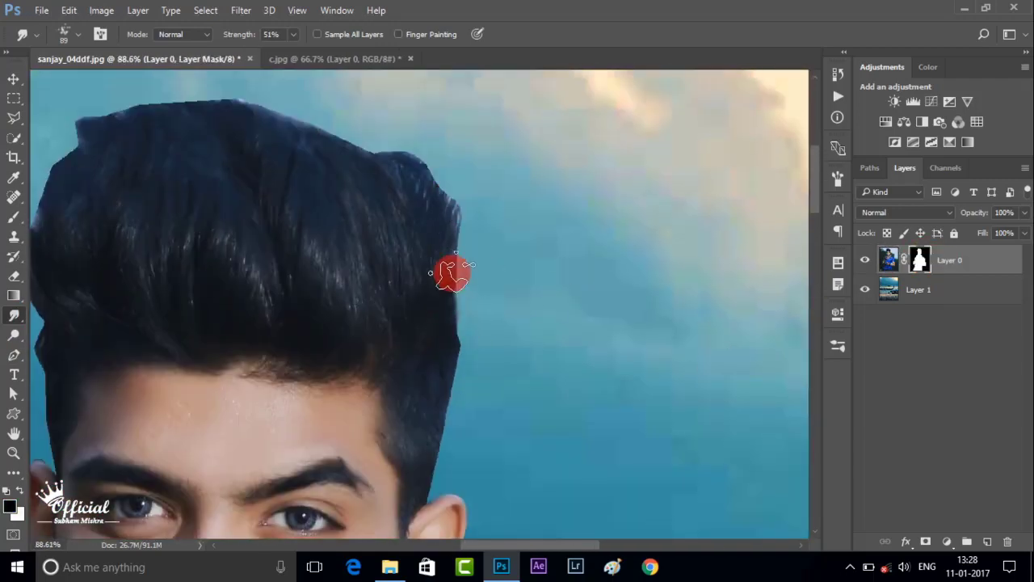
drag(452, 273, 434, 180)
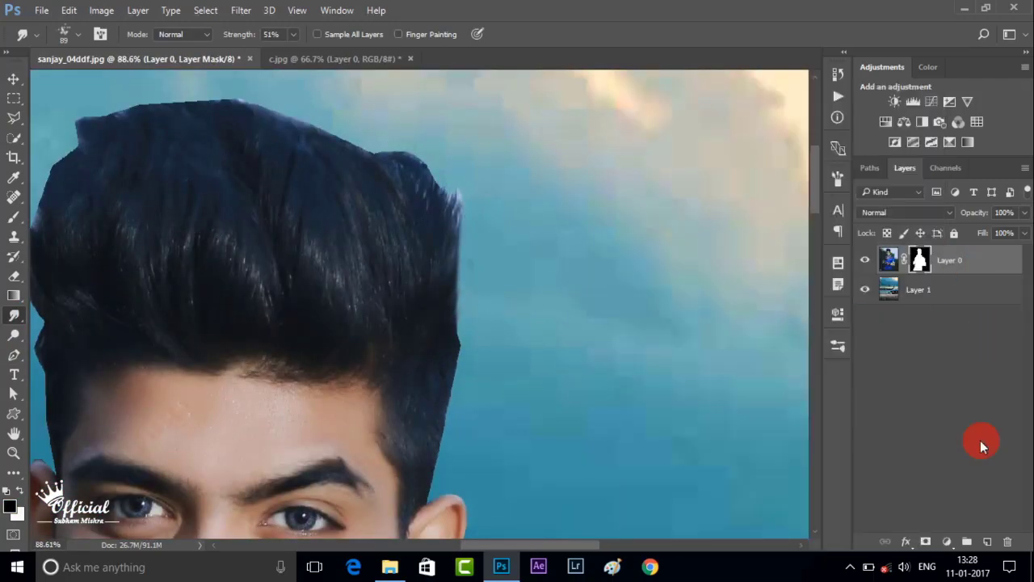
click(987, 541)
Merge the masked person into a single Layer 2.
shift+click(949, 289)
right_click(942, 261)
click(704, 505)
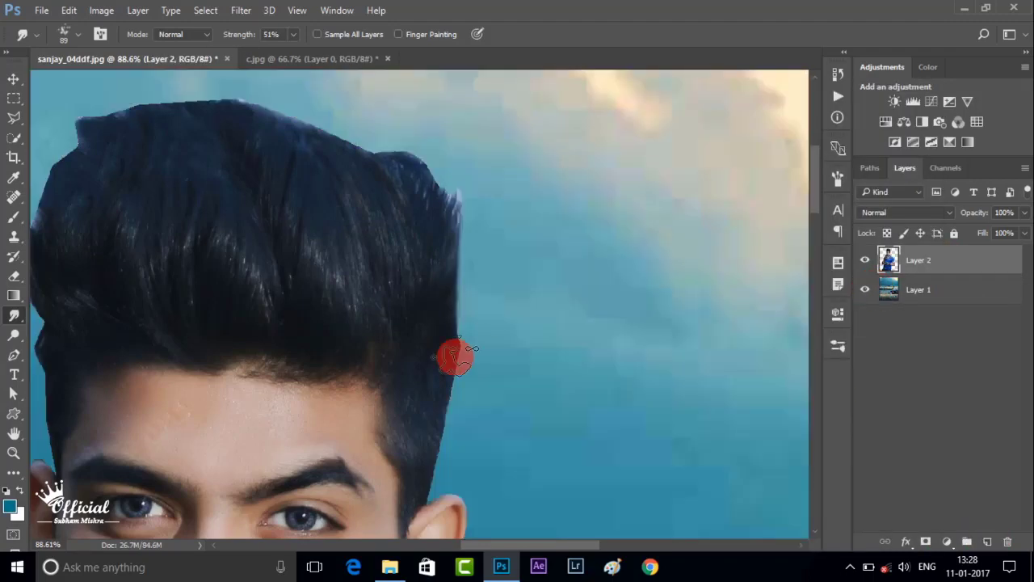
Smudge the right and top hair edges outward into spikes.
drag(452, 353, 429, 316)
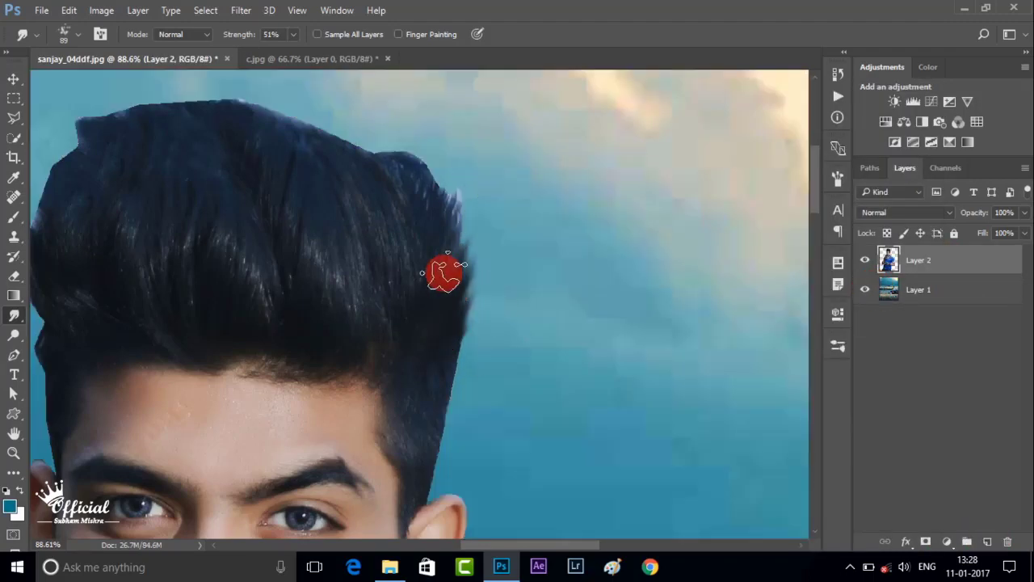
drag(444, 273, 410, 120)
scroll(427, 234, up, 2)
mouse_move(427, 234)
mouse_down()
mouse_move(432, 189)
mouse_move(393, 134)
mouse_move(468, 242)
mouse_move(434, 264)
mouse_move(350, 169)
mouse_up()
Smudge the left and top-left hair edges into wispy spikes reaching into the sky.
scroll(395, 315, left, 1)
scroll(396, 316, left, 2)
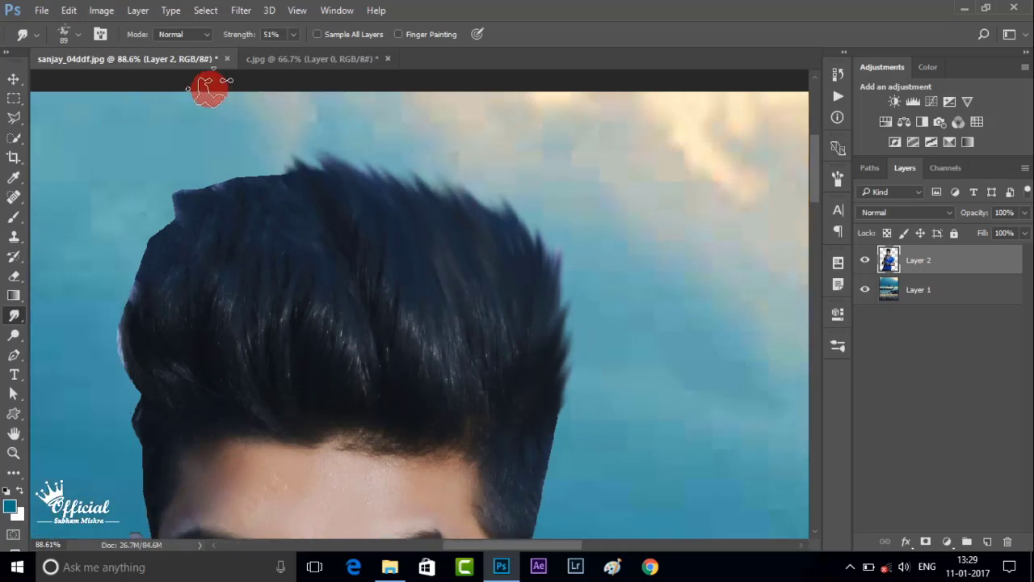
mouse_move(154, 436)
mouse_down()
mouse_move(99, 353)
mouse_move(145, 357)
mouse_move(89, 283)
mouse_up()
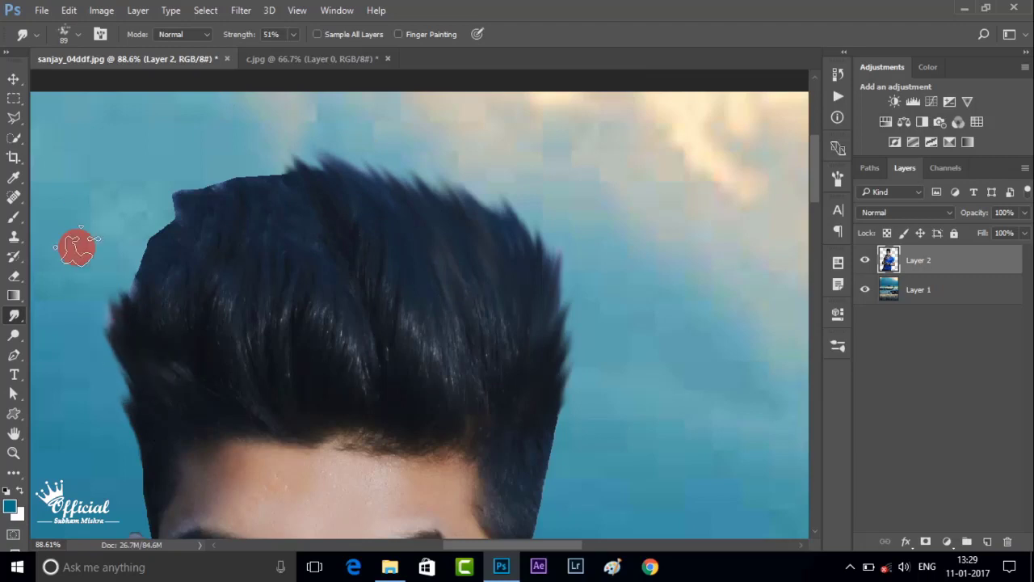
drag(143, 315, 158, 295)
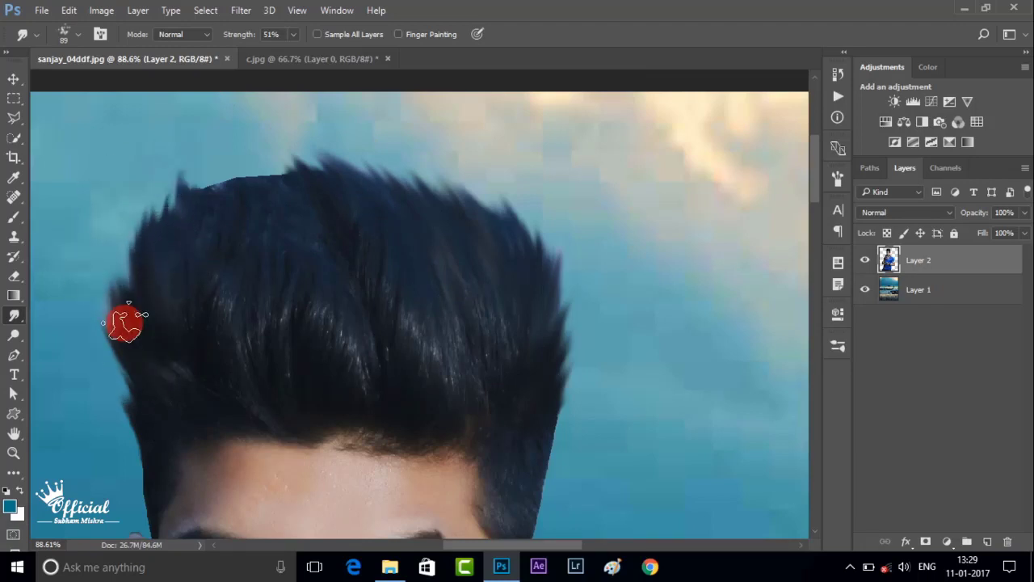
drag(127, 312, 149, 171)
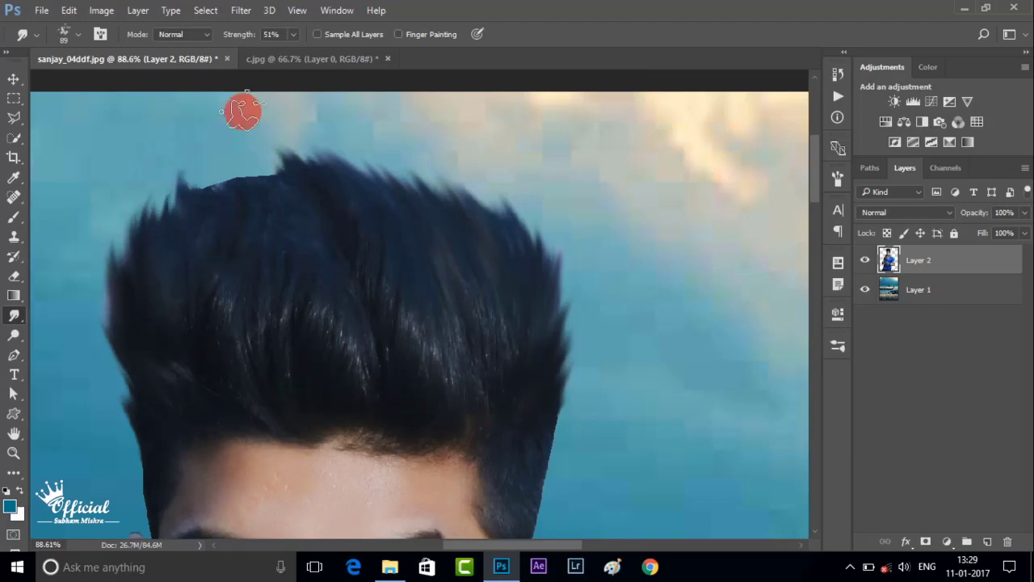
drag(307, 224, 188, 119)
drag(273, 239, 223, 248)
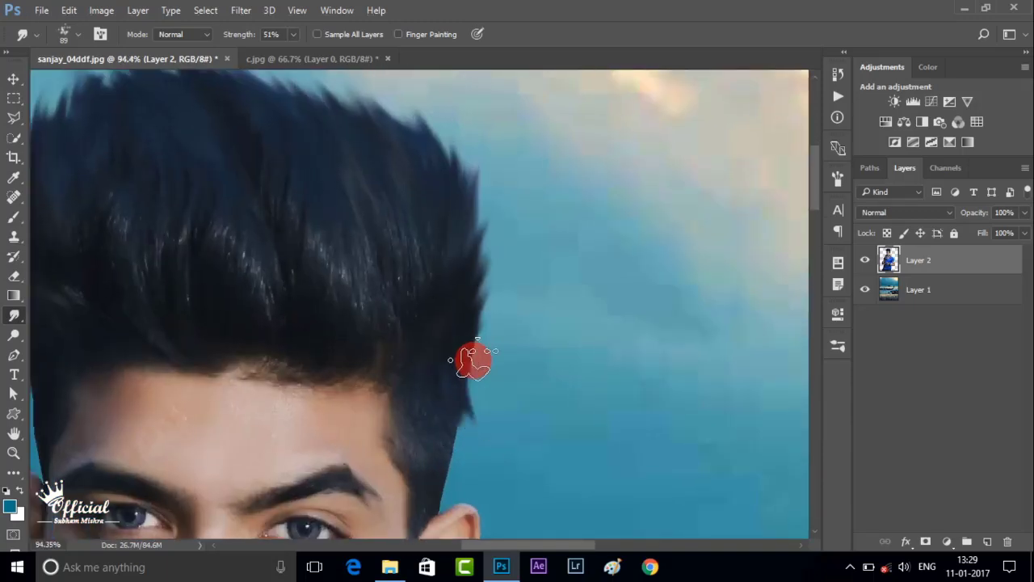
Tidy the hair edge near the ear with a smudge stroke.
scroll(461, 358, up, 2)
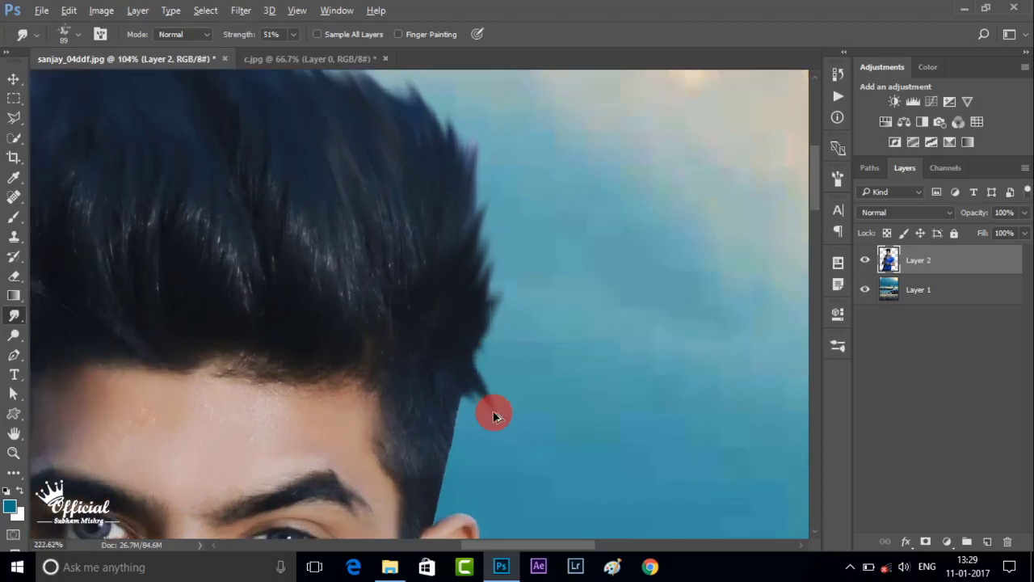
scroll(485, 404, up, 2)
scroll(420, 380, up, 1)
drag(483, 408, 439, 277)
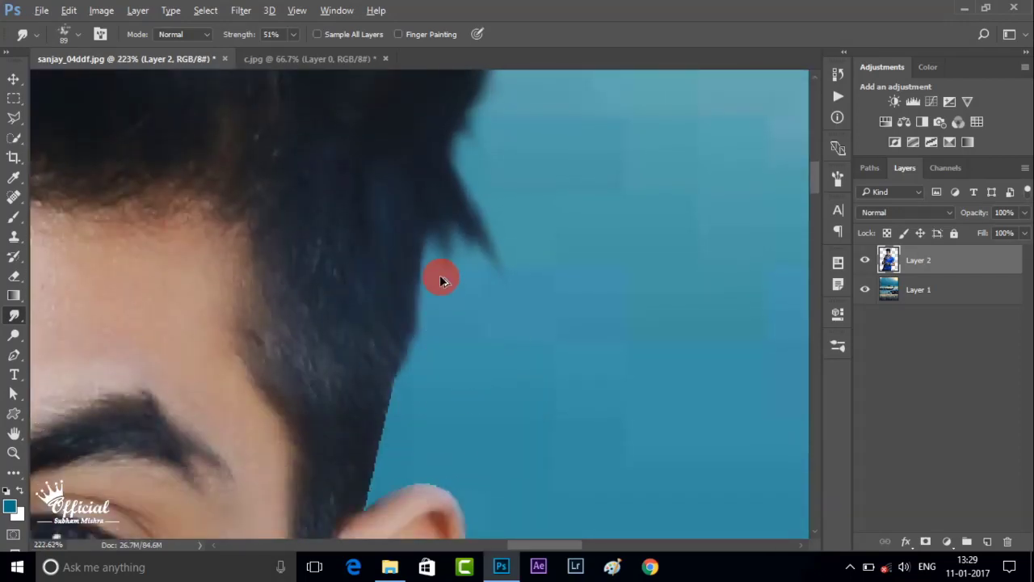
Zoom out and pan around the portrait to review the smudged hair edges.
scroll(424, 254, down, 3)
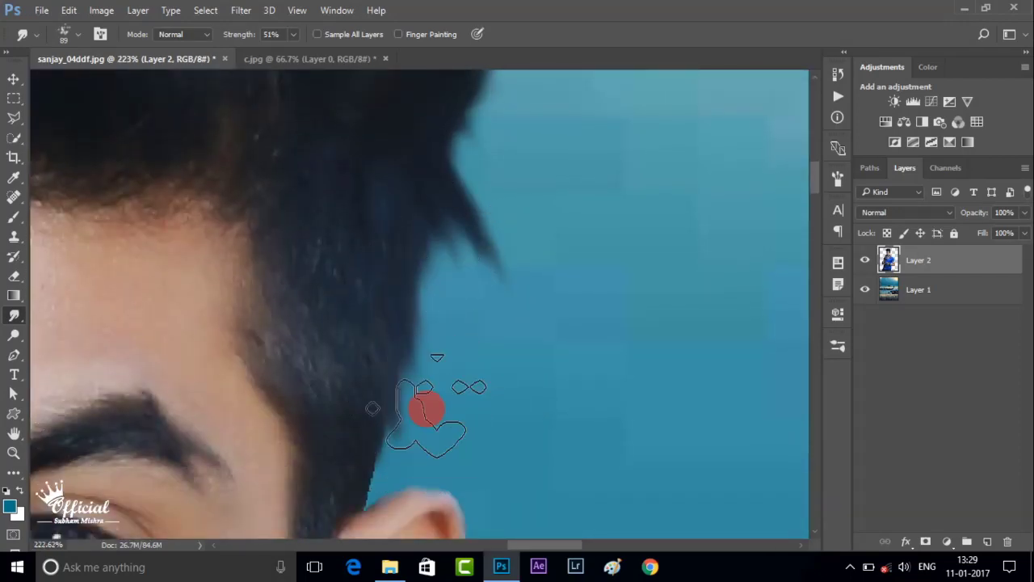
scroll(462, 293, up, 5)
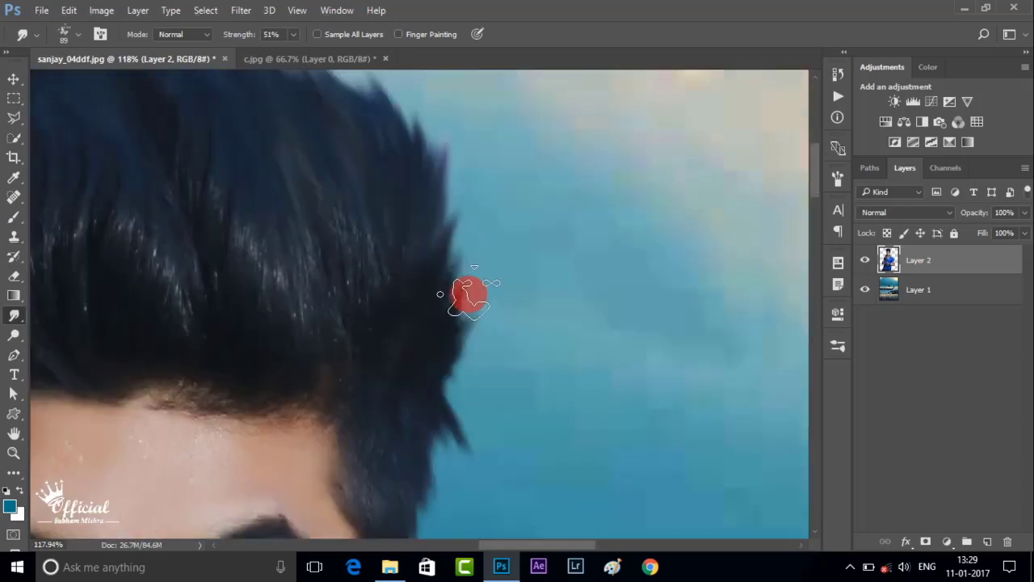
scroll(426, 346, up, 1)
scroll(417, 317, up, 1)
scroll(418, 316, up, 2)
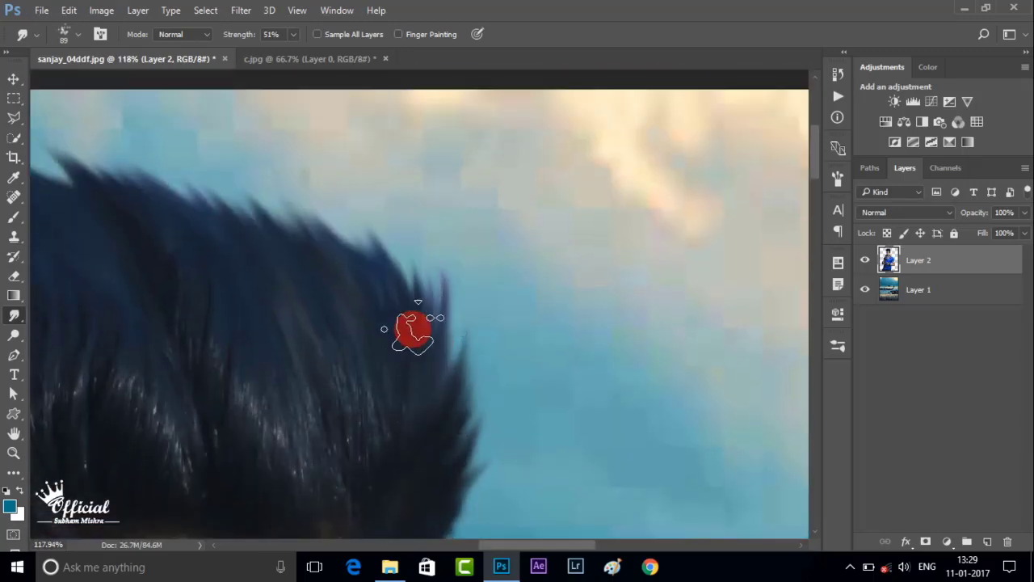
scroll(413, 319, up, 1)
scroll(372, 287, up, 1)
scroll(418, 305, left, 1)
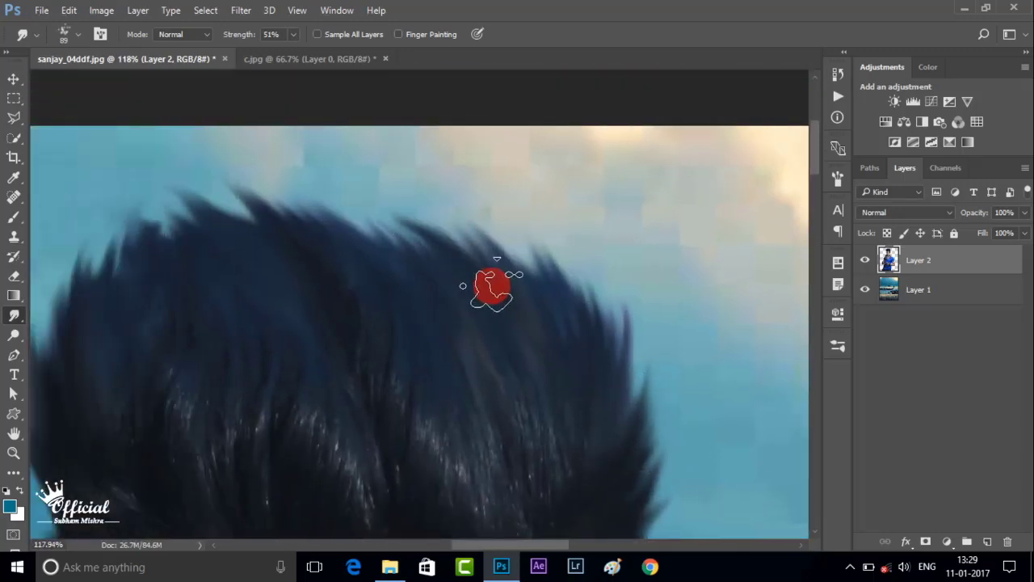
scroll(342, 249, up, 1)
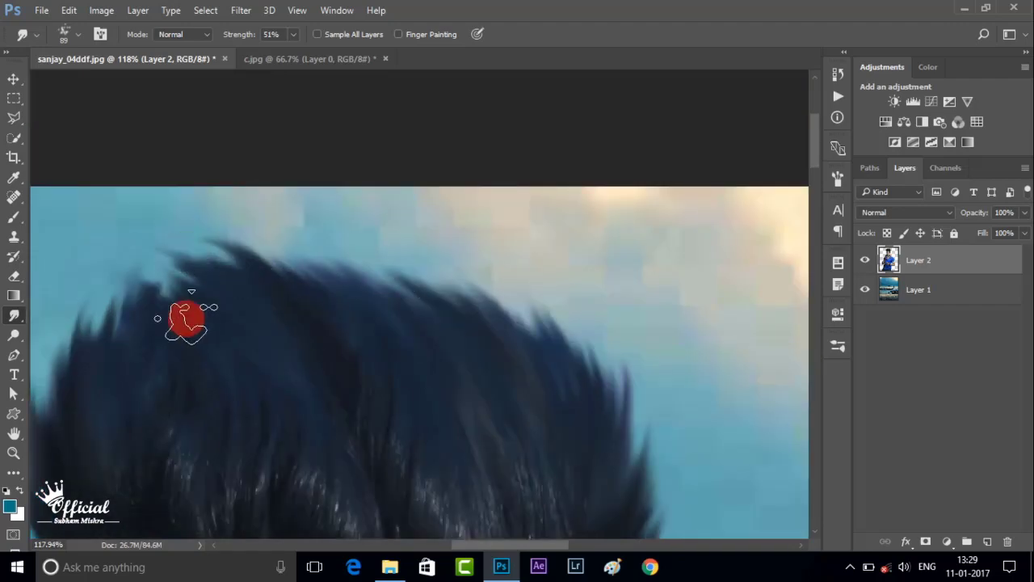
scroll(272, 341, down, 2)
scroll(361, 353, down, 1)
scroll(361, 353, up, 1)
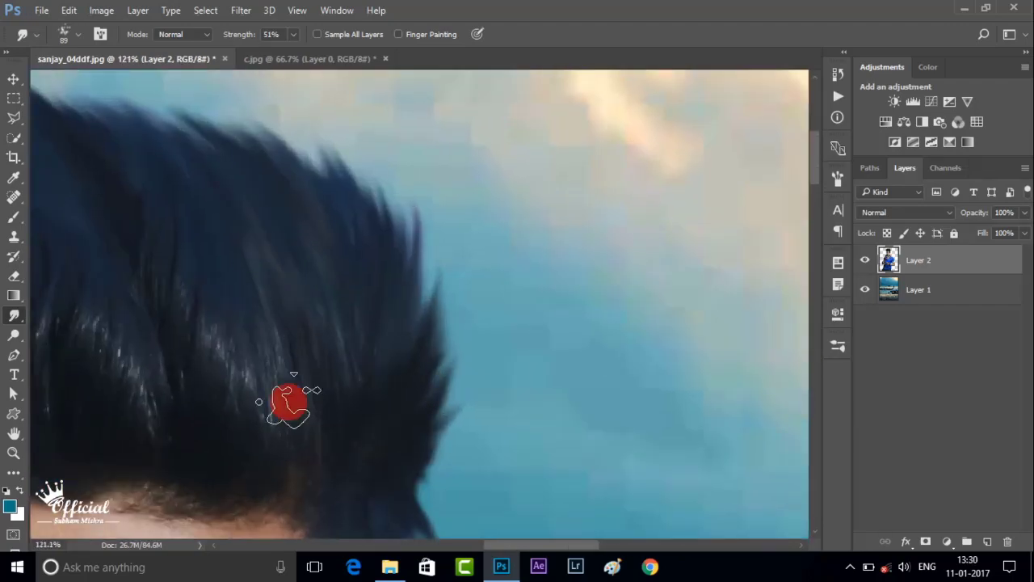
scroll(186, 186, up, 1)
scroll(340, 420, up, 1)
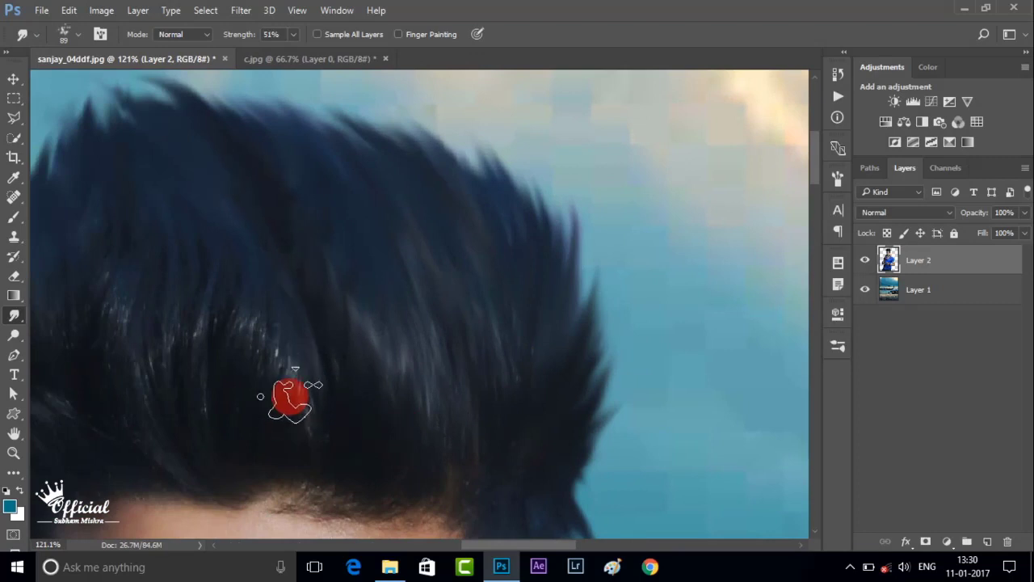
scroll(202, 418, left, 1)
scroll(202, 418, left, 1)
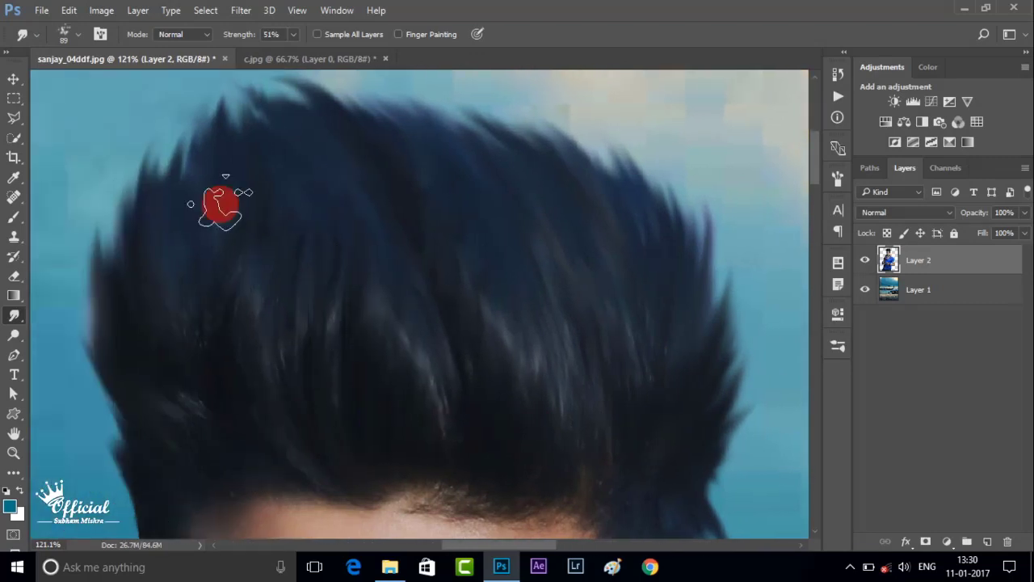
scroll(52, 238, down, 2)
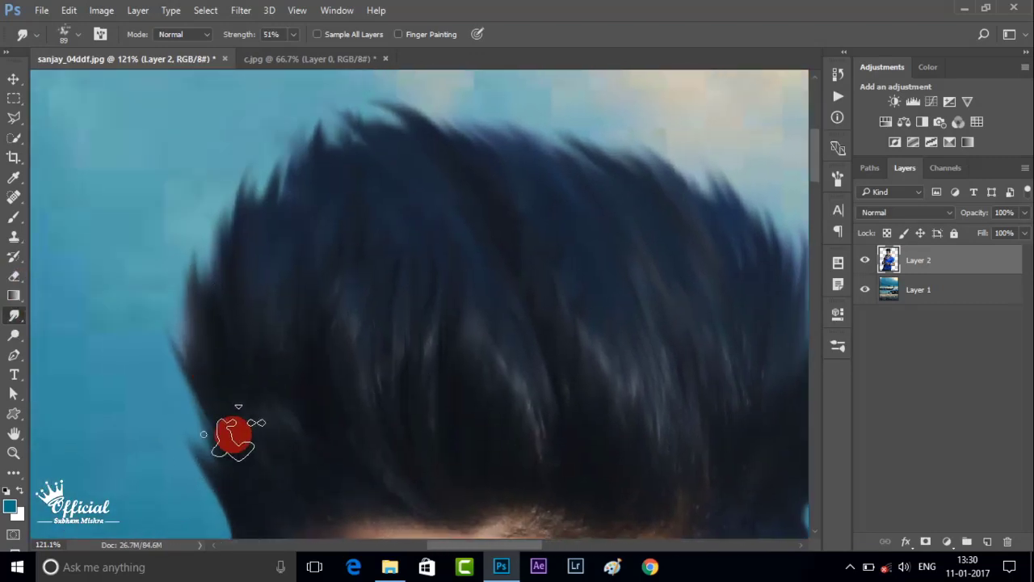
scroll(388, 210, down, 1)
scroll(393, 214, up, 3)
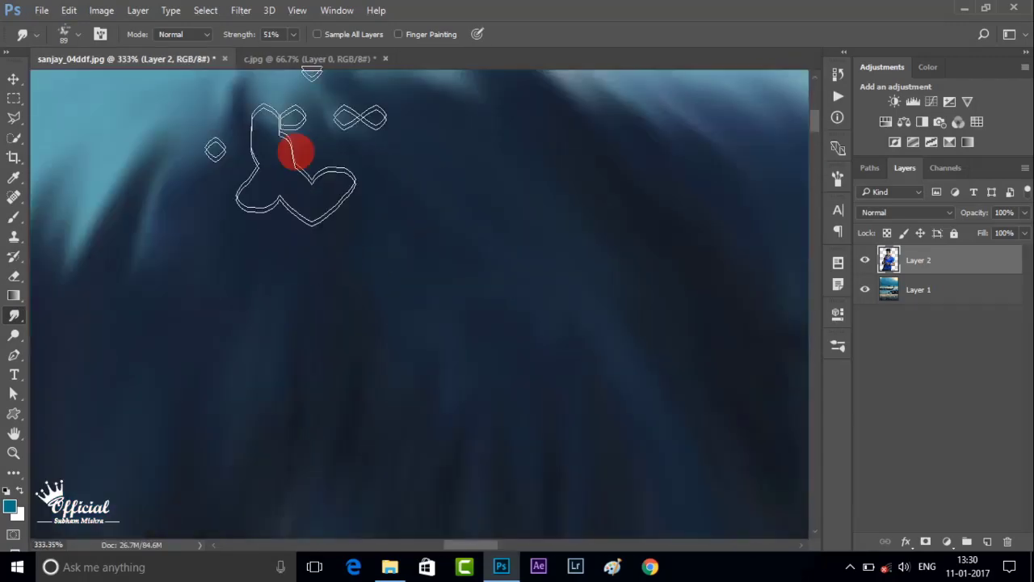
scroll(422, 321, down, 2)
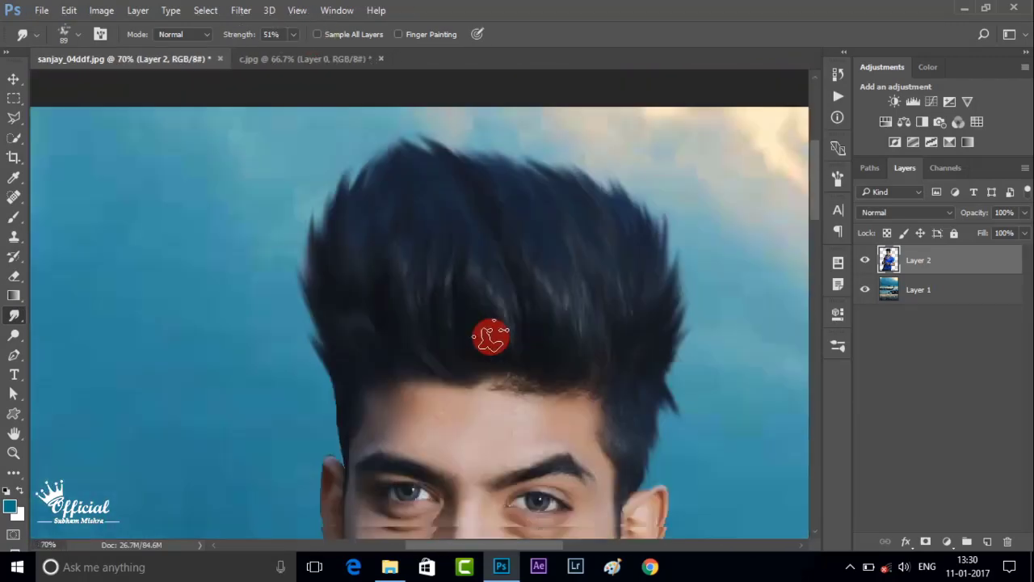
scroll(463, 161, up, 2)
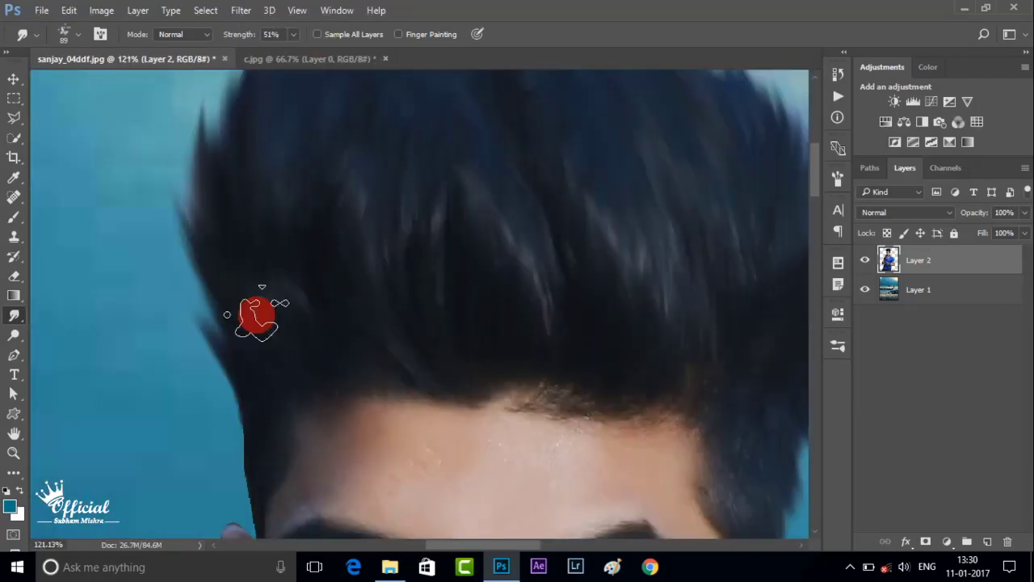
scroll(214, 433, down, 2)
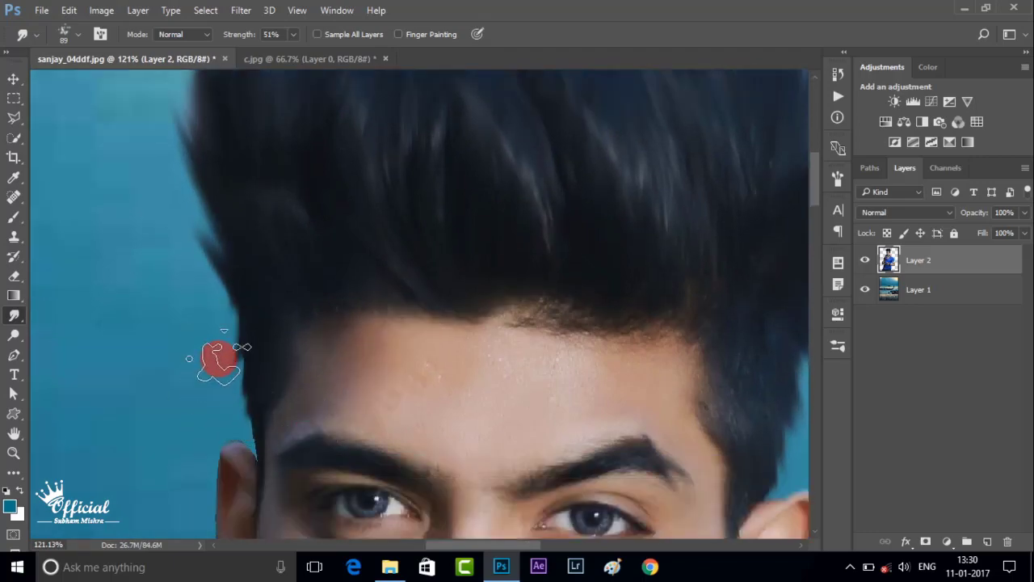
scroll(218, 433, down, 3)
scroll(319, 380, down, 2)
scroll(445, 479, down, 3)
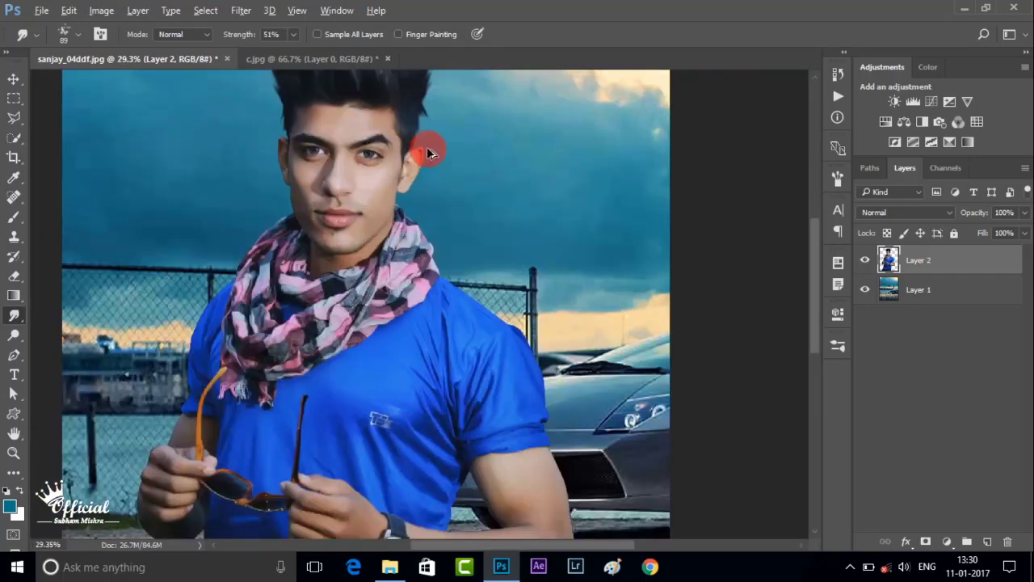
scroll(427, 150, up, 3)
scroll(458, 271, up, 2)
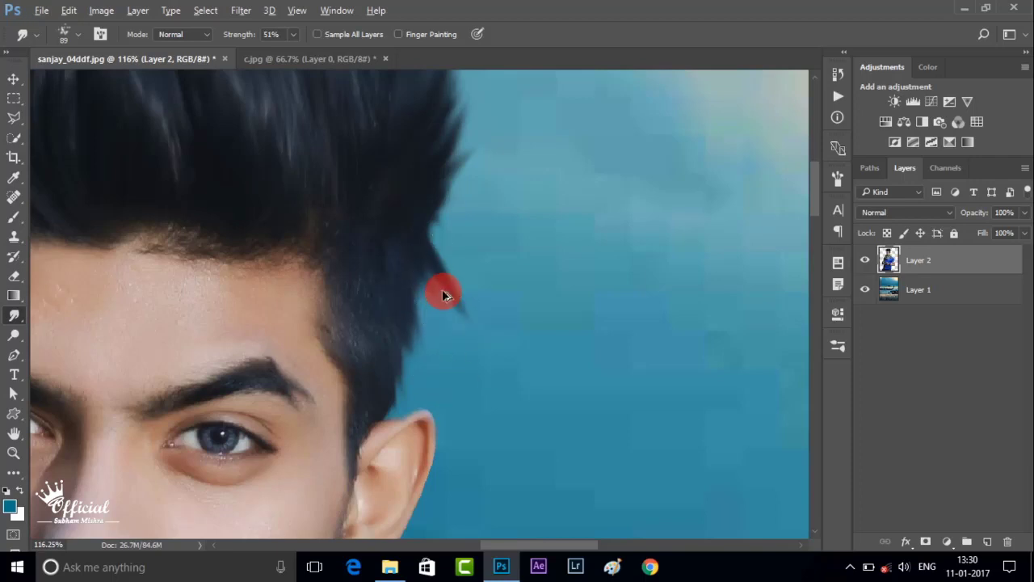
scroll(453, 306, down, 1)
scroll(460, 310, down, 2)
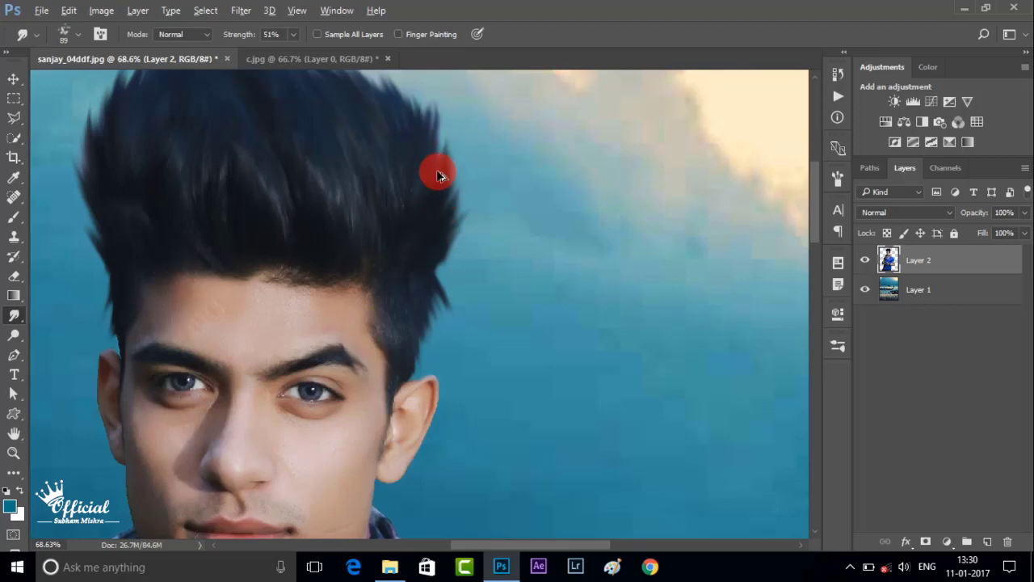
scroll(483, 208, down, 2)
scroll(379, 245, down, 2)
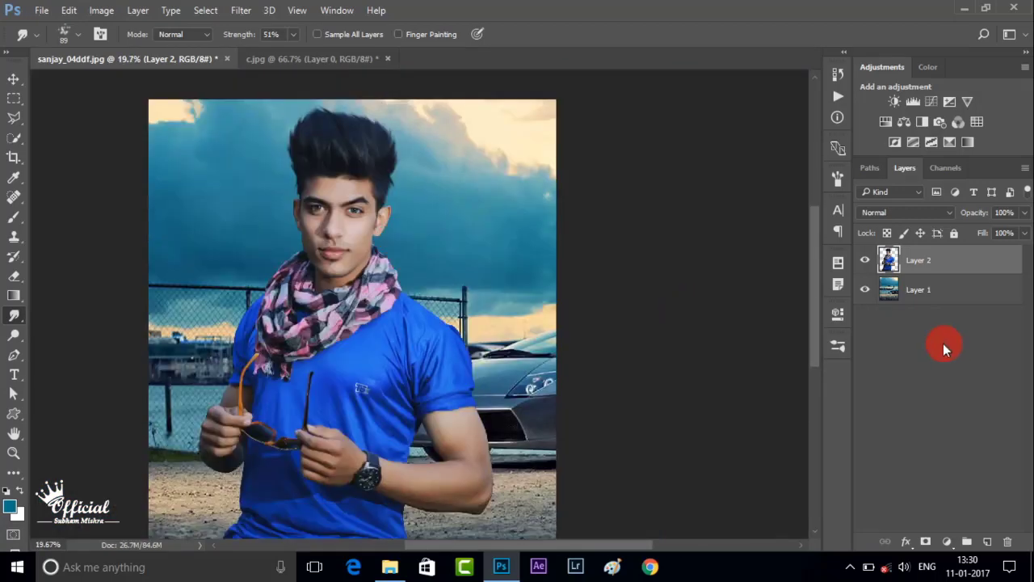
Give the Smudge tool a soft round brush tip and low strength, about 8%.
right_click(305, 231)
double_click(328, 393)
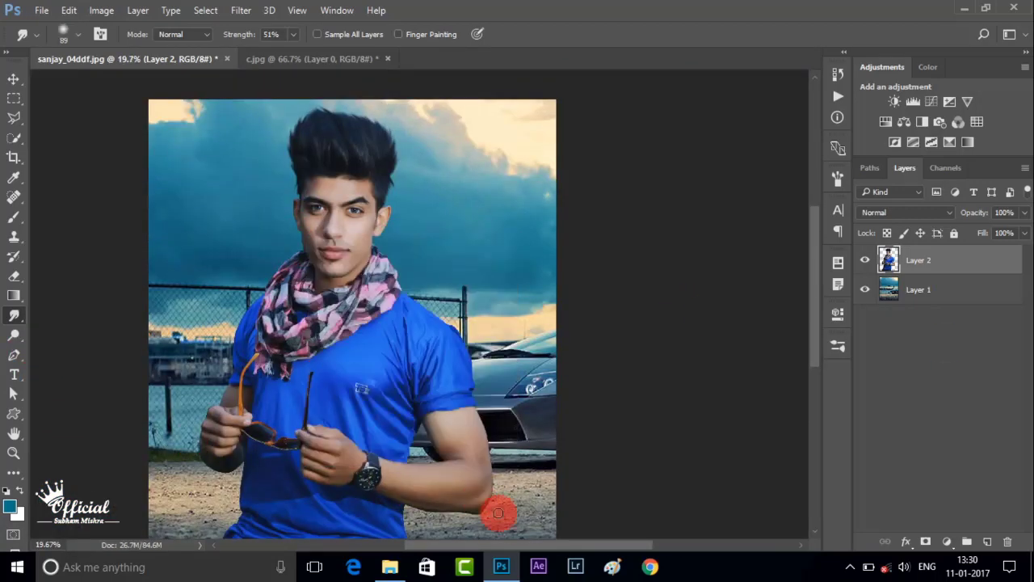
scroll(335, 412, up, 3)
scroll(219, 526, down, 1)
scroll(203, 418, up, 3)
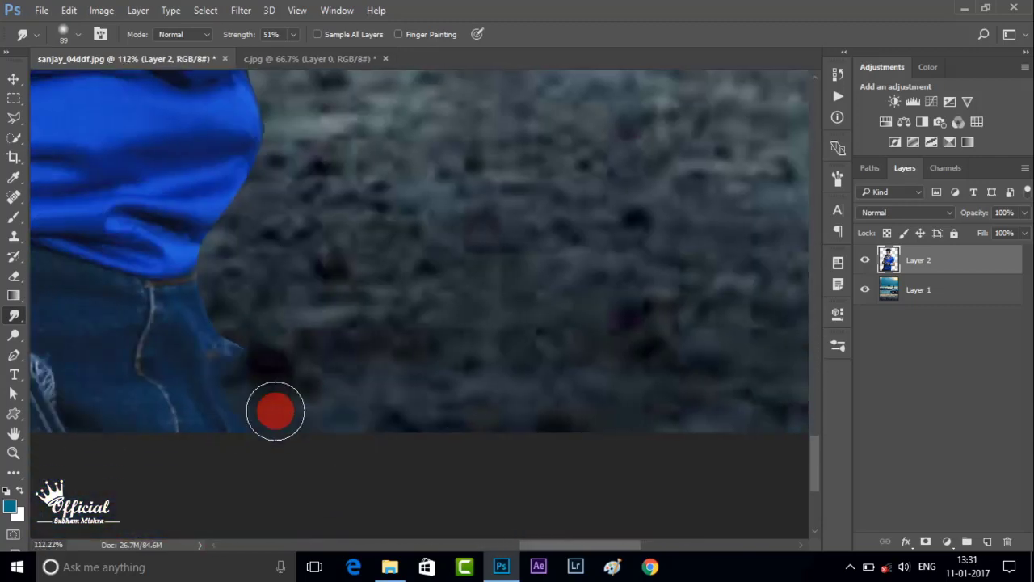
drag(258, 53, 270, 34)
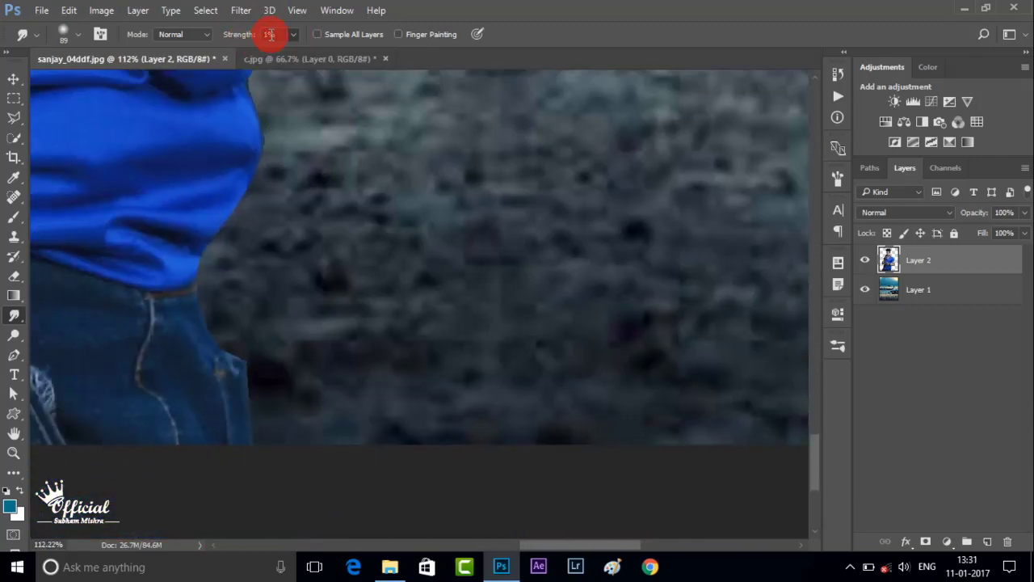
Smudge Layer 2's cut-out edges around the man's ear, face and shoulder into the background.
scroll(226, 267, up, 2)
scroll(249, 243, down, 2)
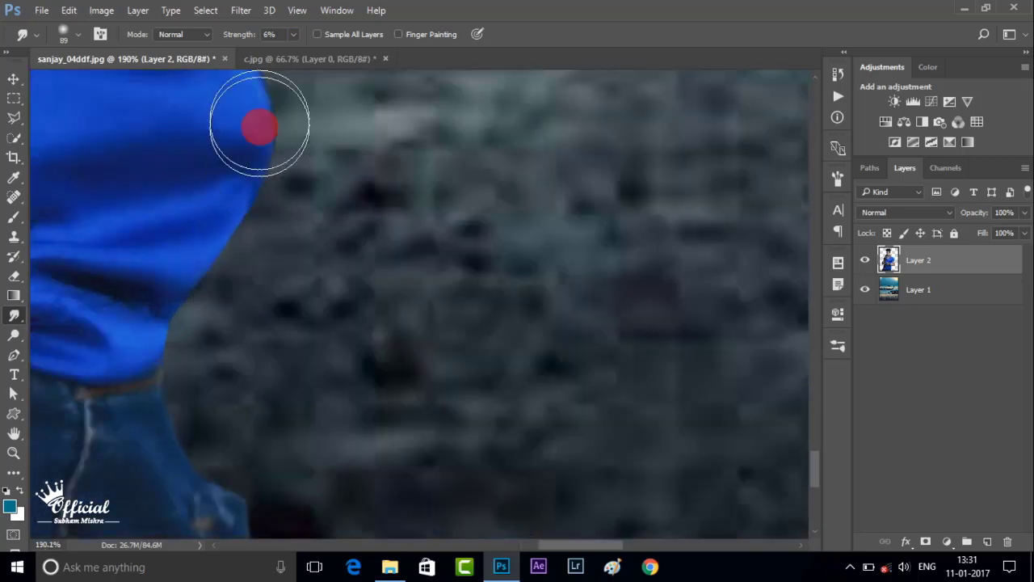
scroll(261, 122, up, 2)
scroll(253, 224, up, 1)
scroll(261, 173, up, 1)
scroll(223, 237, up, 2)
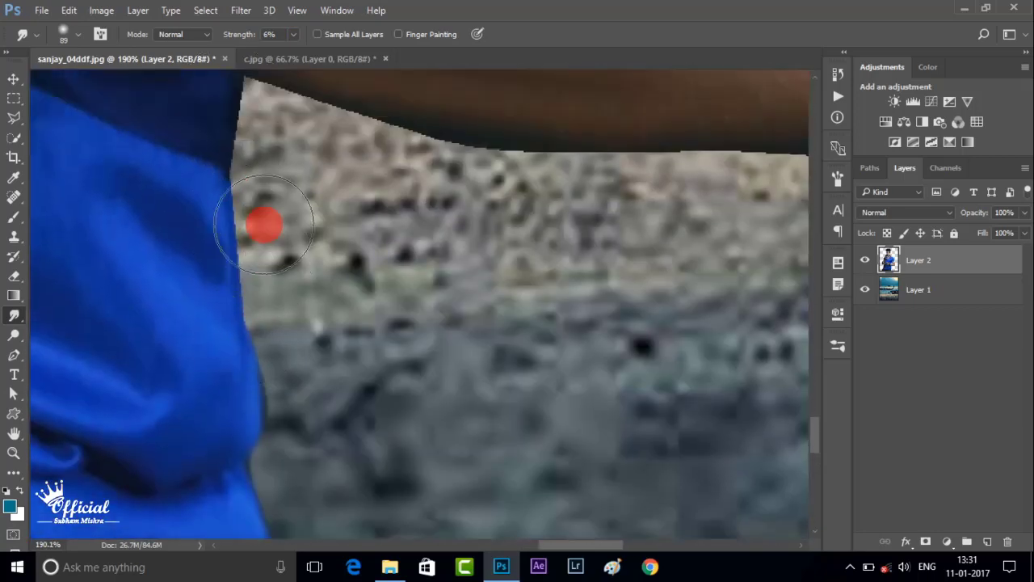
scroll(234, 227, up, 2)
scroll(517, 238, right, 2)
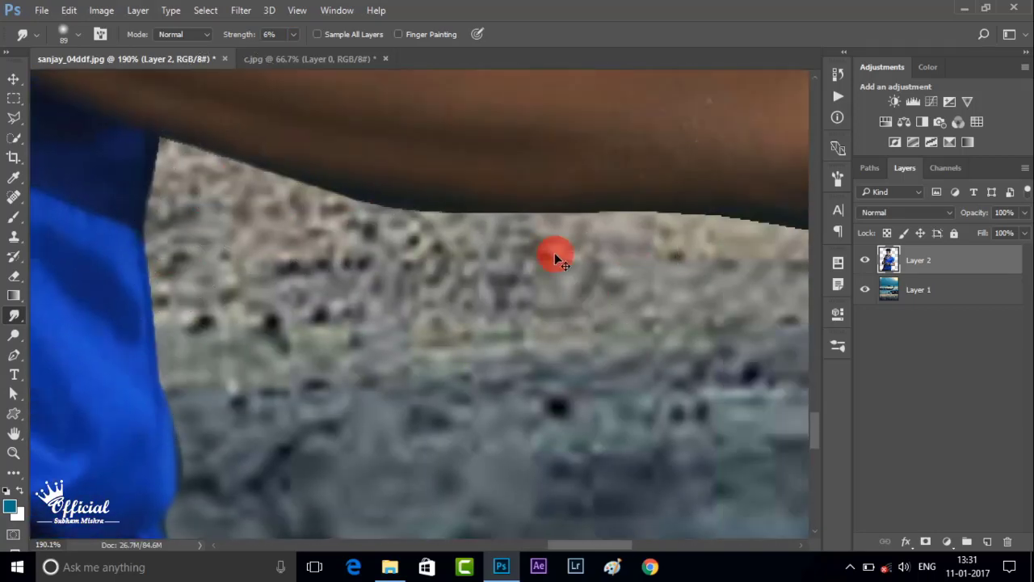
scroll(727, 251, up, 1)
scroll(589, 250, right, 2)
scroll(659, 184, up, 2)
scroll(658, 184, right, 3)
scroll(373, 74, up, 2)
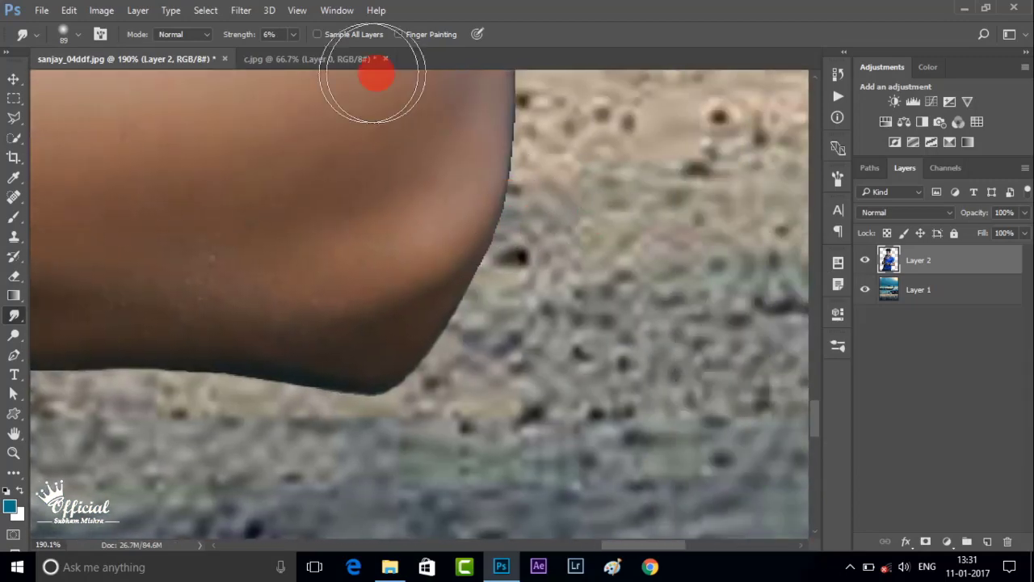
scroll(533, 250, up, 2)
scroll(544, 231, up, 1)
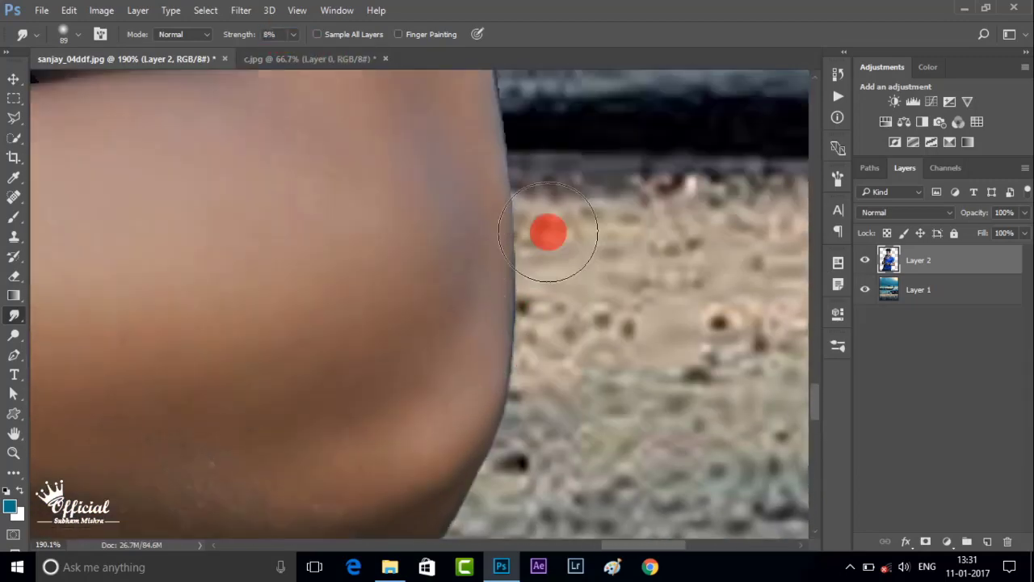
scroll(514, 201, up, 1)
scroll(525, 274, up, 2)
scroll(485, 359, up, 1)
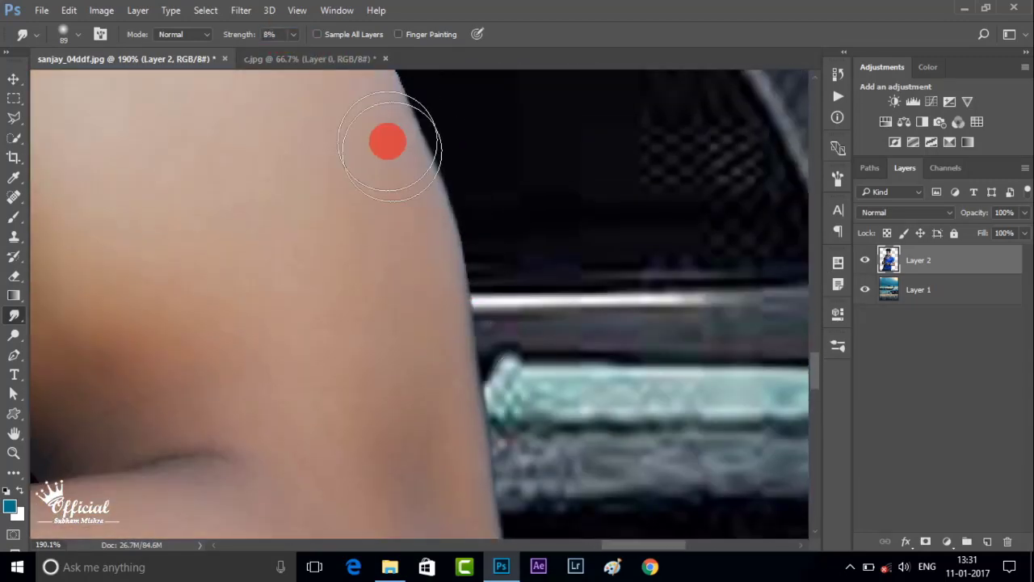
scroll(396, 201, up, 2)
scroll(420, 339, right, 1)
scroll(420, 340, up, 1)
scroll(347, 185, up, 1)
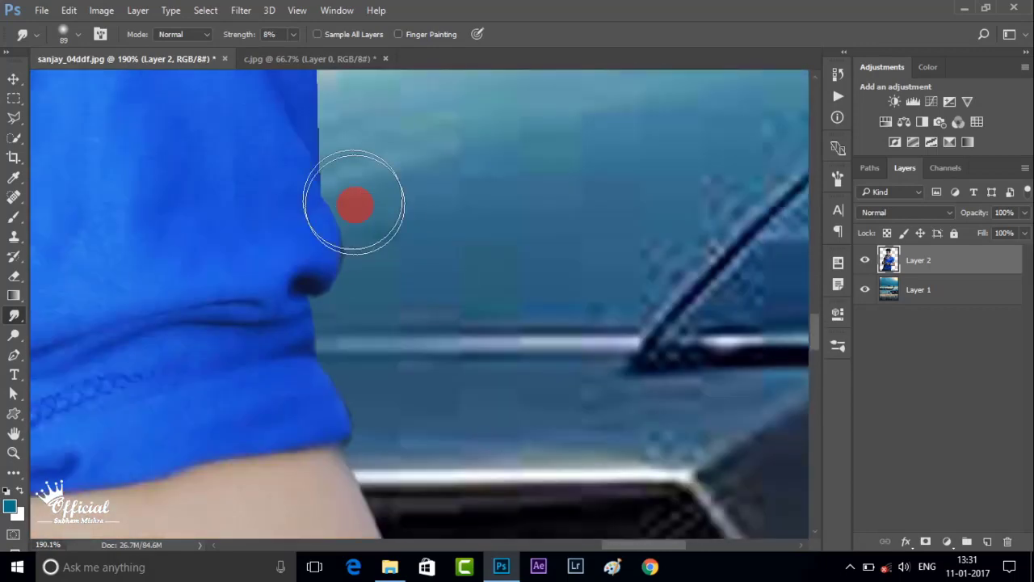
scroll(353, 202, up, 1)
scroll(311, 173, up, 1)
scroll(238, 194, up, 2)
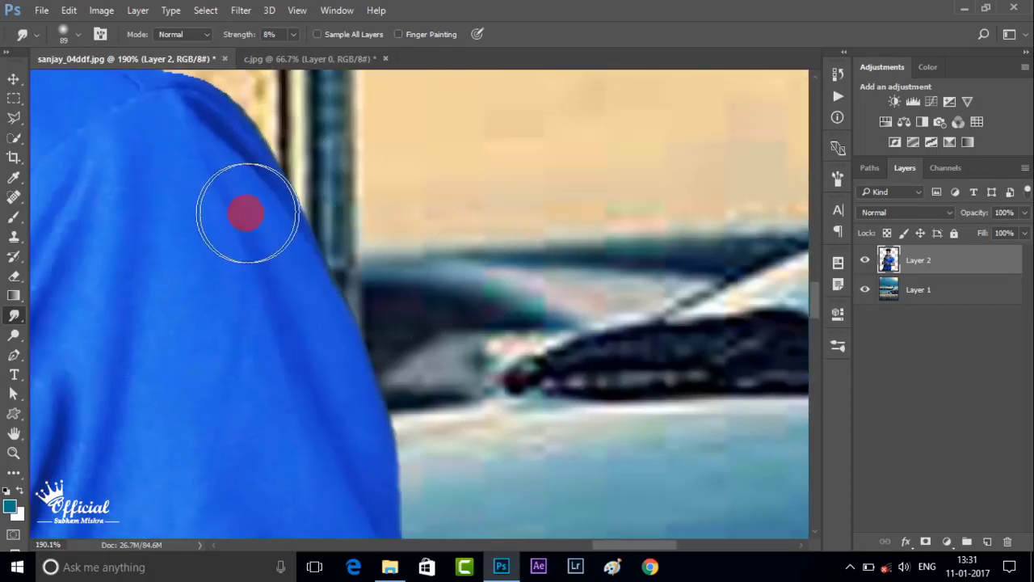
scroll(296, 240, up, 2)
scroll(173, 222, up, 1)
scroll(198, 135, up, 1)
scroll(198, 135, left, 1)
scroll(198, 135, up, 1)
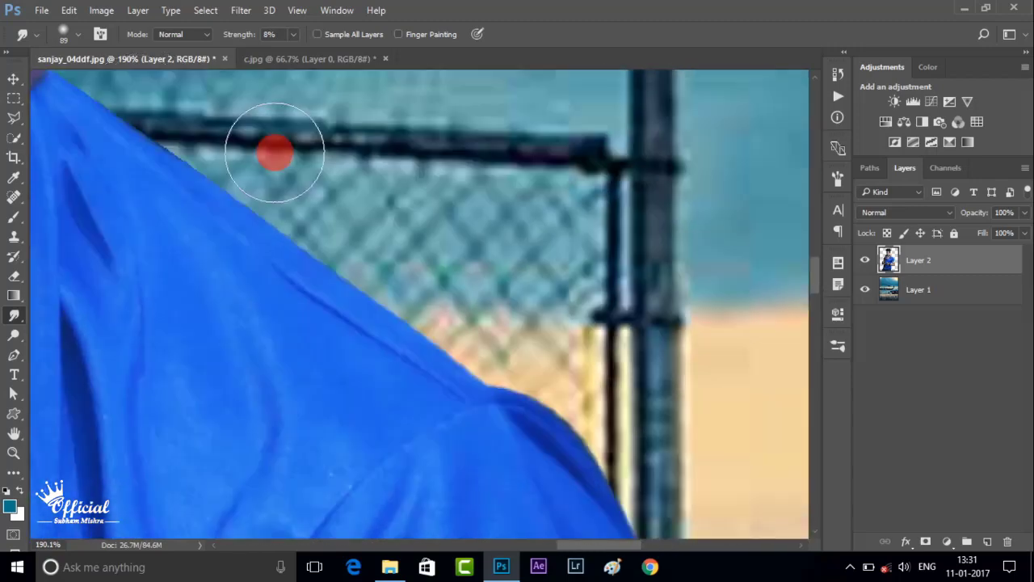
scroll(272, 154, up, 1)
scroll(81, 143, left, 1)
scroll(240, 180, up, 1)
scroll(188, 202, up, 2)
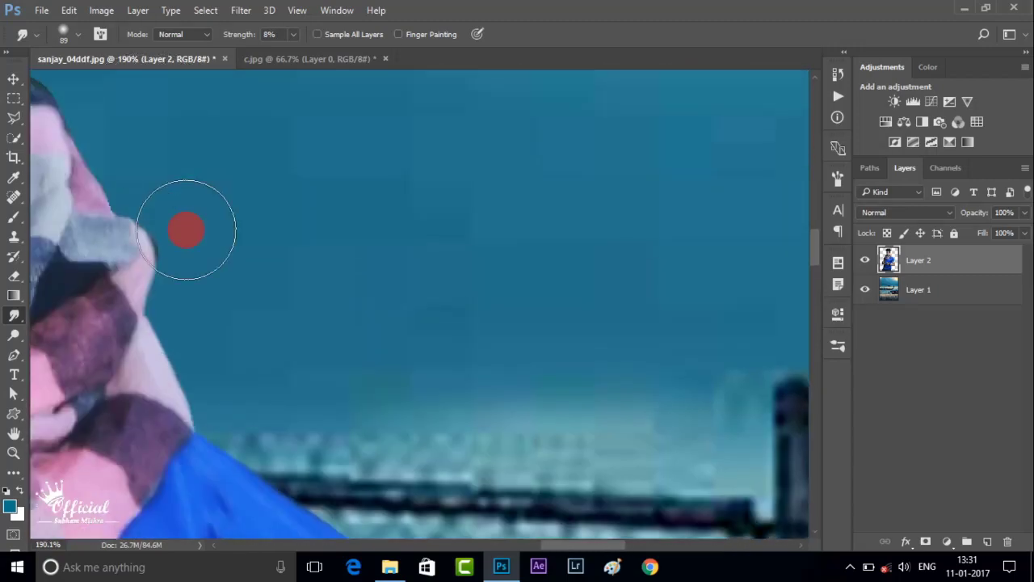
scroll(174, 194, up, 1)
scroll(169, 181, up, 1)
scroll(162, 186, up, 1)
scroll(154, 173, up, 1)
scroll(155, 173, left, 1)
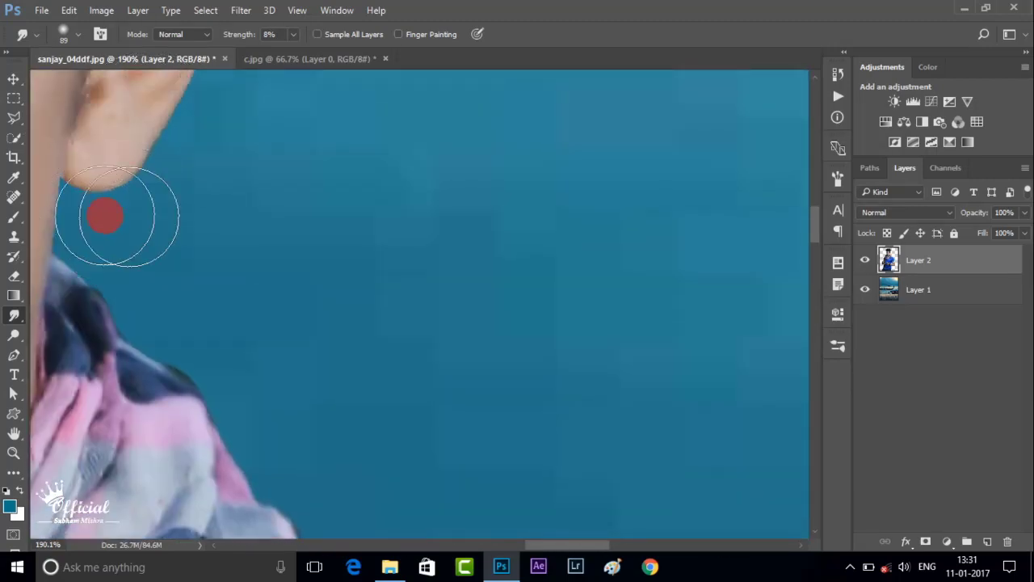
scroll(104, 215, up, 1)
scroll(180, 254, up, 2)
scroll(231, 351, up, 1)
scroll(250, 213, up, 1)
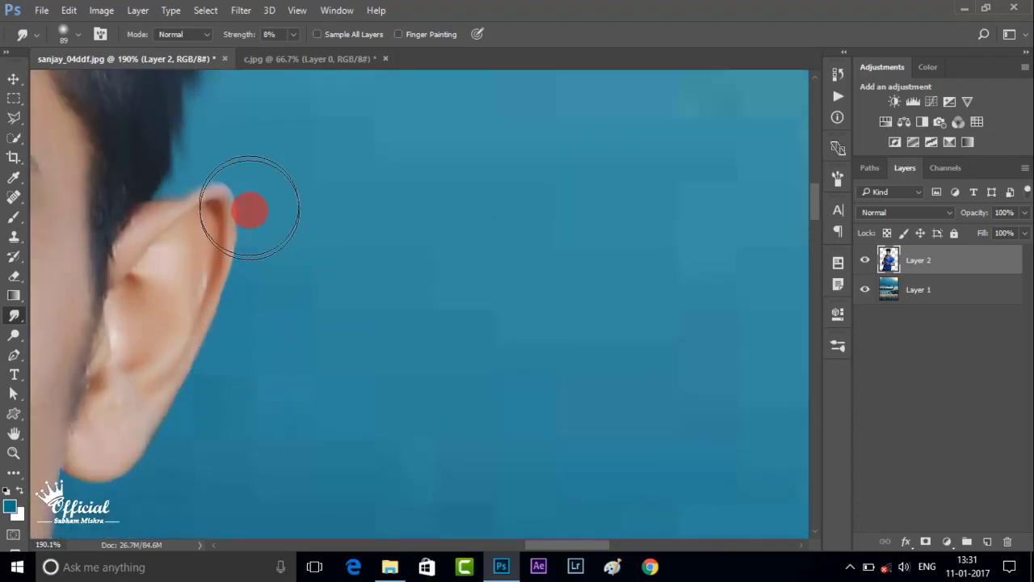
scroll(261, 349, up, 2)
scroll(201, 331, down, 3)
scroll(287, 309, up, 2)
scroll(289, 315, up, 1)
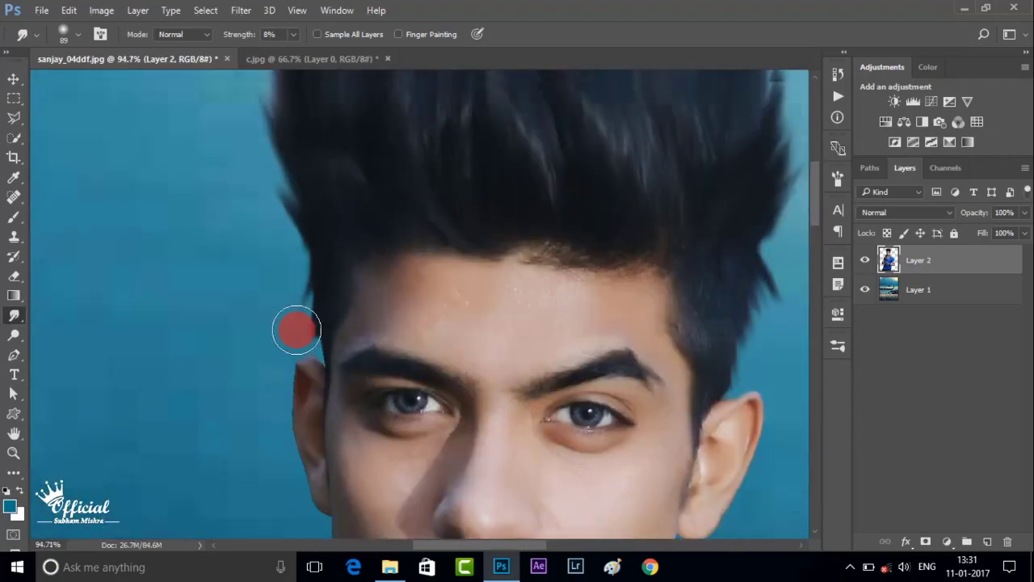
scroll(295, 323, up, 2)
scroll(283, 453, down, 1)
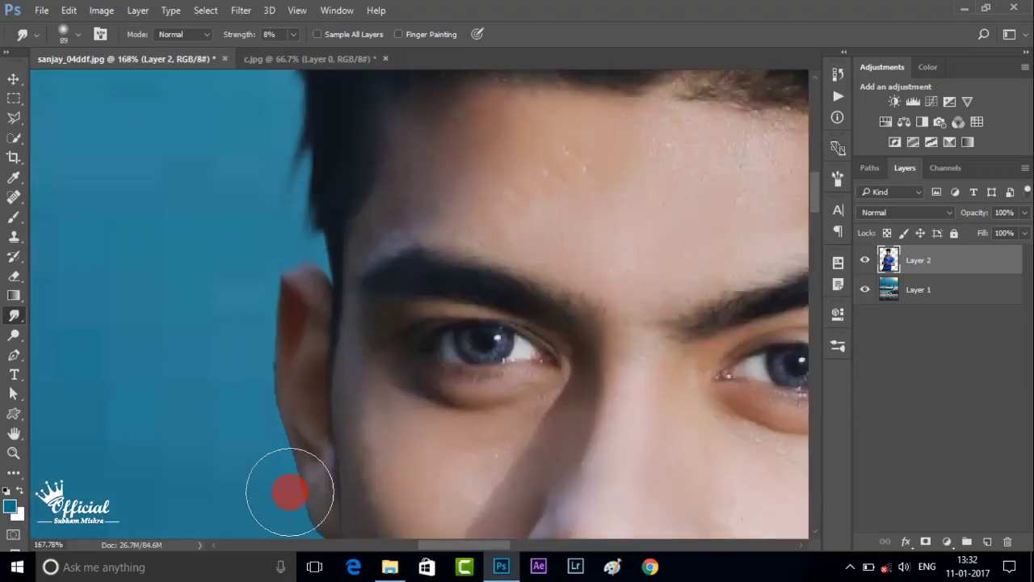
scroll(279, 420, down, 1)
scroll(309, 477, down, 2)
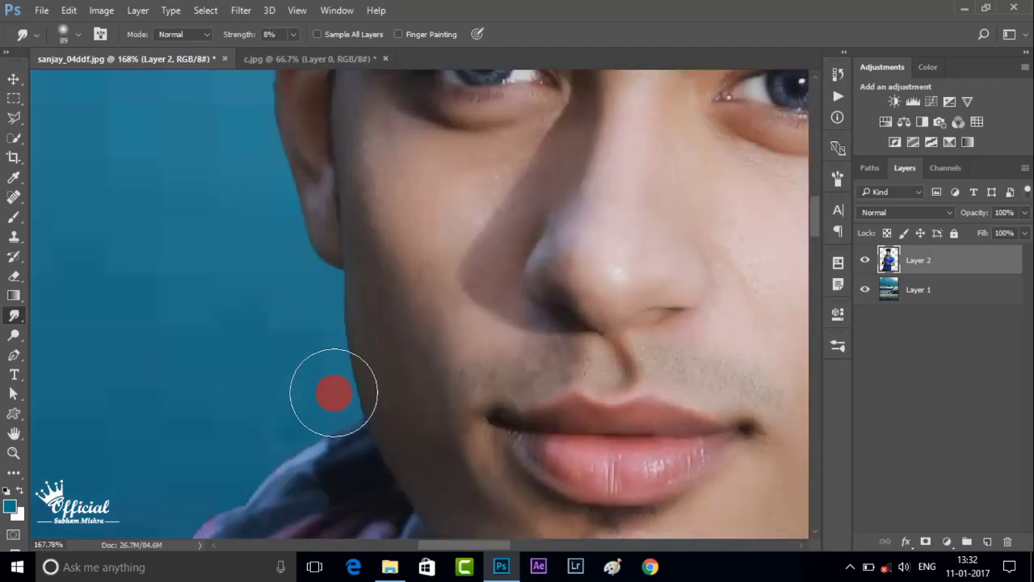
scroll(331, 388, down, 2)
Smudge the edges around his hands, fingers, blue shirt and jeans into the background.
drag(150, 411, 235, 330)
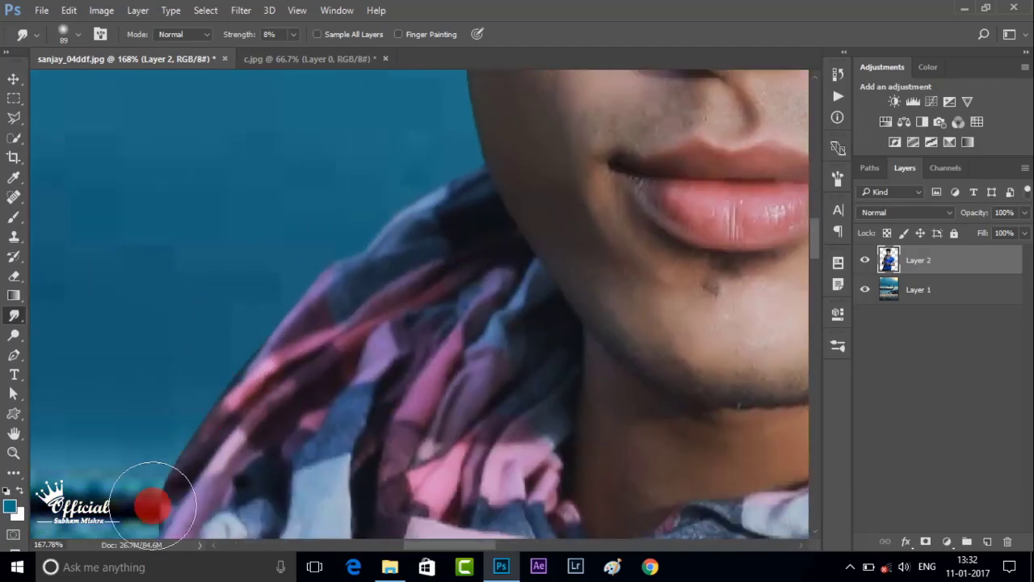
scroll(146, 420, down, 2)
scroll(219, 363, down, 2)
scroll(407, 364, up, 1)
scroll(309, 373, left, 2)
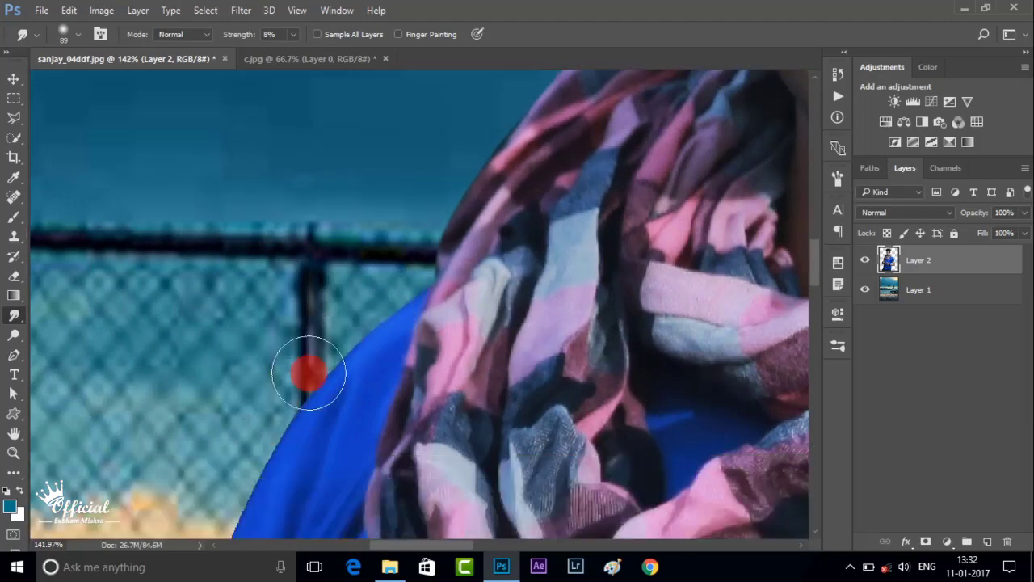
scroll(309, 373, down, 1)
scroll(219, 469, down, 3)
scroll(197, 280, down, 3)
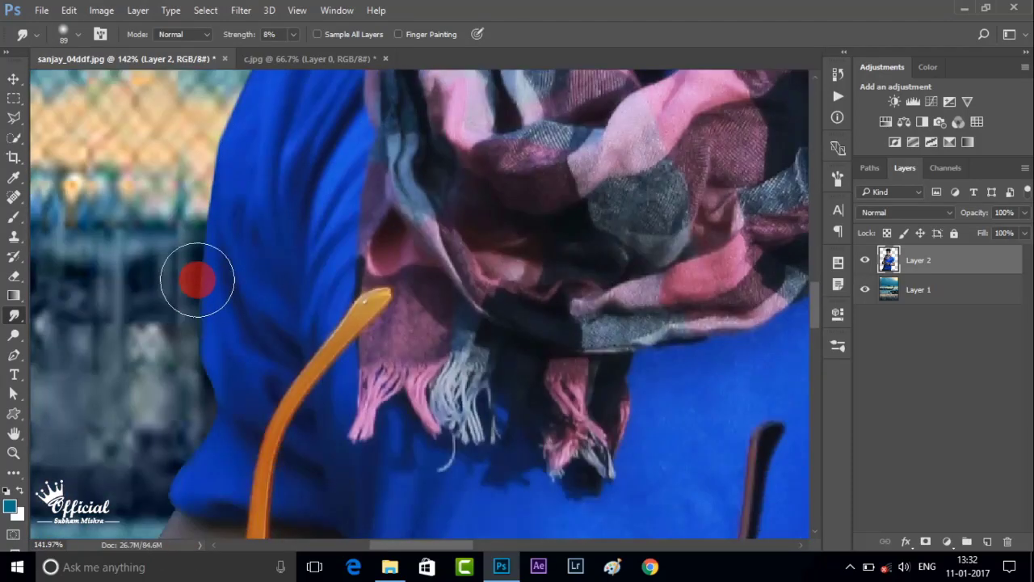
scroll(199, 437, down, 3)
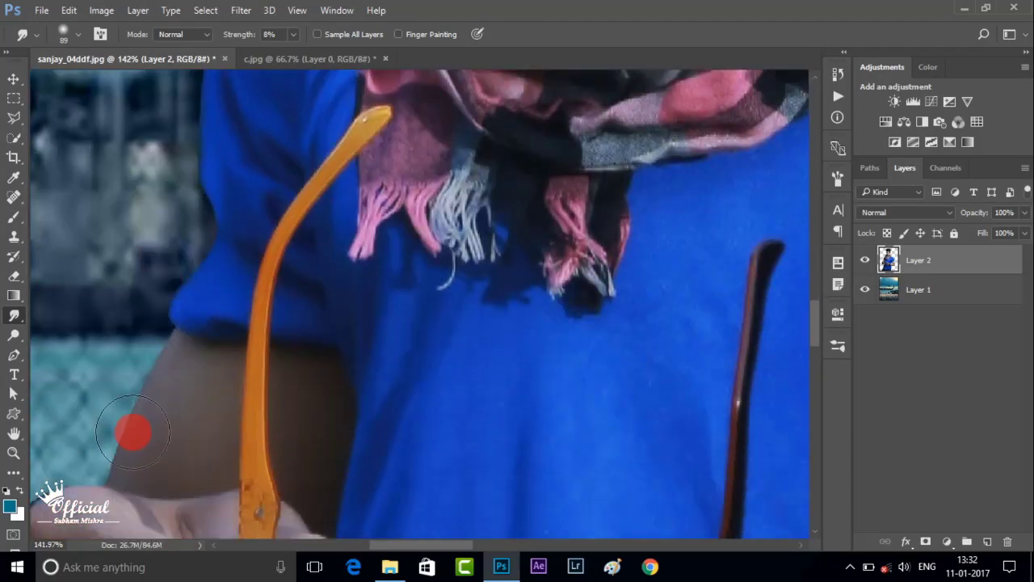
scroll(178, 339, down, 5)
scroll(226, 310, up, 2)
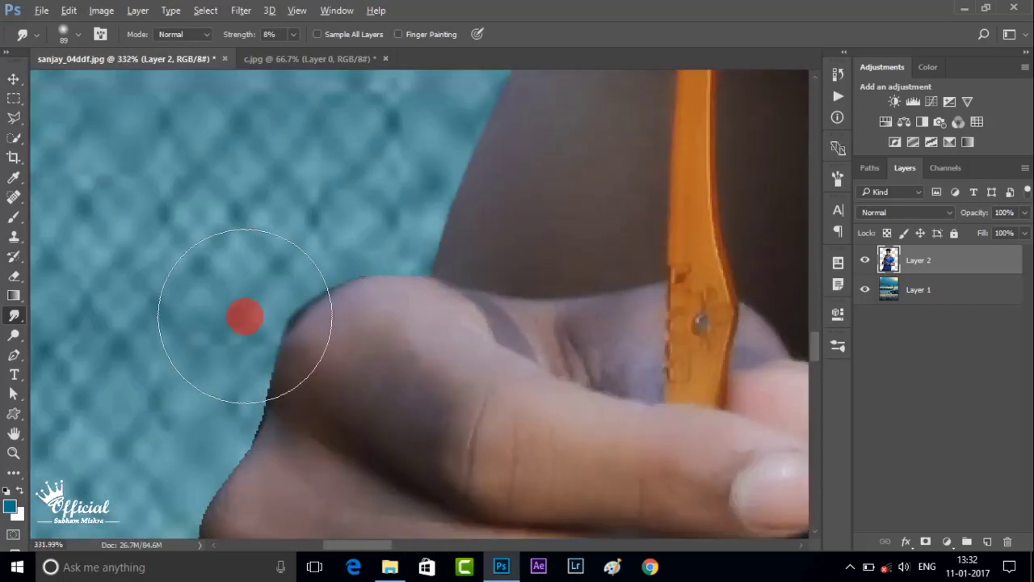
scroll(266, 291, up, 2)
scroll(167, 296, down, 3)
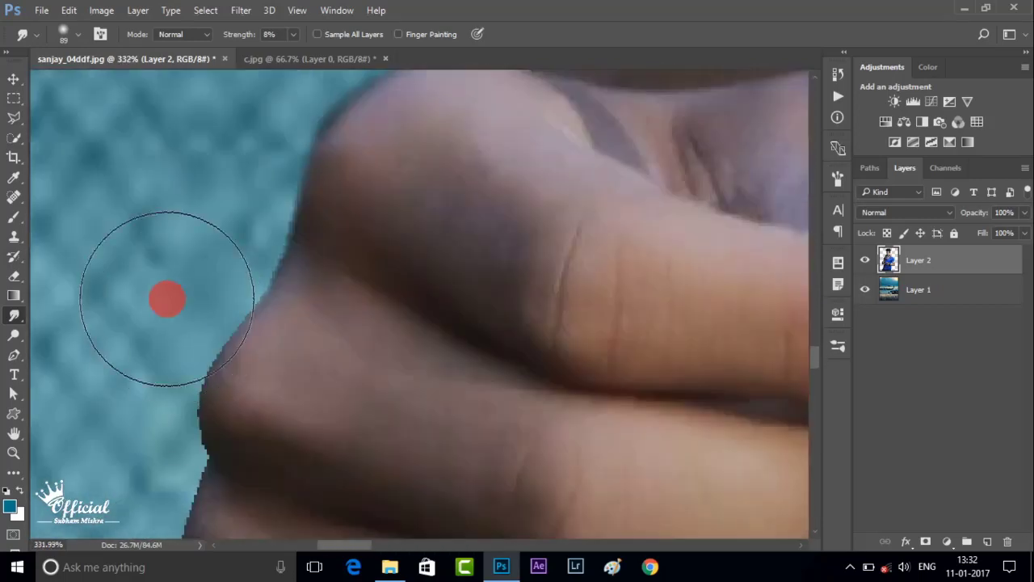
scroll(154, 393, down, 2)
scroll(154, 393, down, 2)
scroll(157, 307, down, 2)
scroll(143, 353, down, 2)
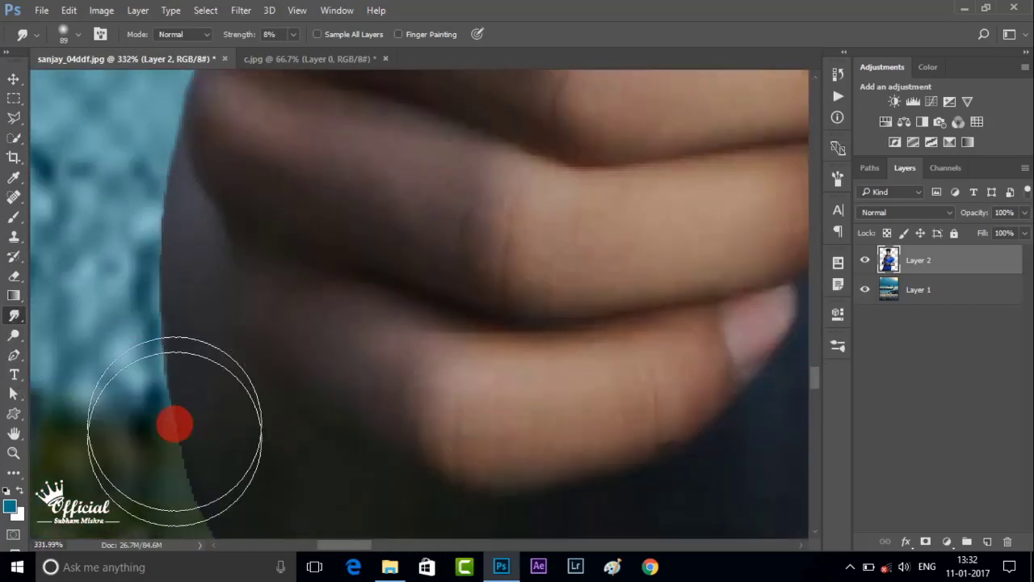
scroll(173, 422, down, 4)
scroll(476, 339, down, 2)
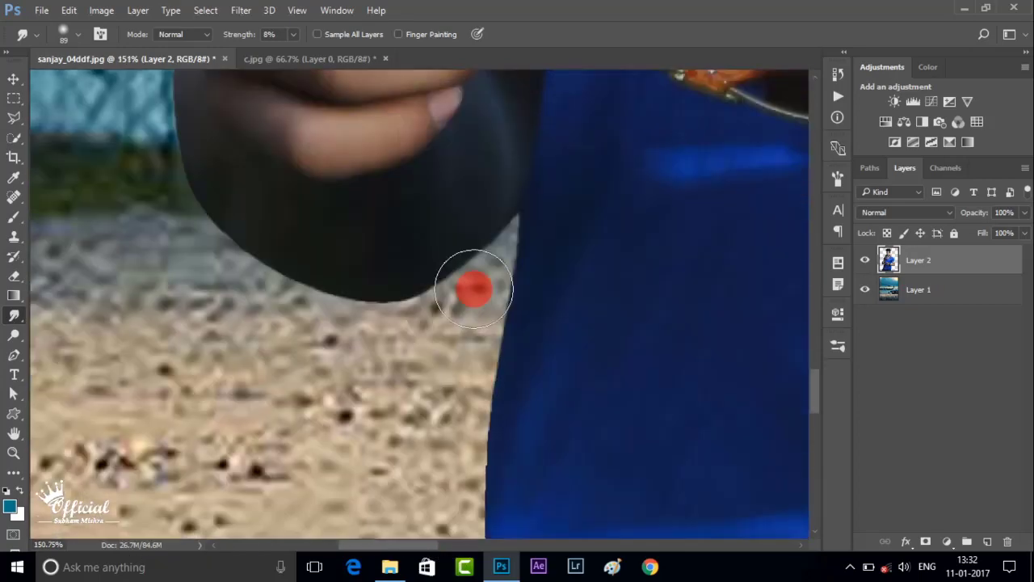
scroll(481, 321, down, 1)
scroll(482, 320, down, 1)
scroll(496, 429, down, 2)
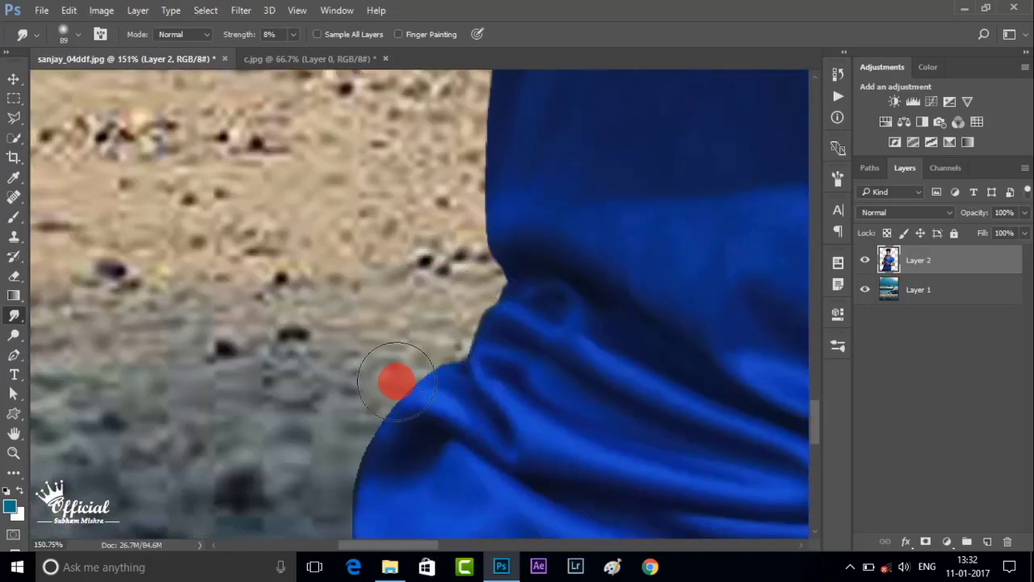
scroll(393, 376, down, 1)
scroll(355, 266, down, 2)
scroll(344, 275, down, 2)
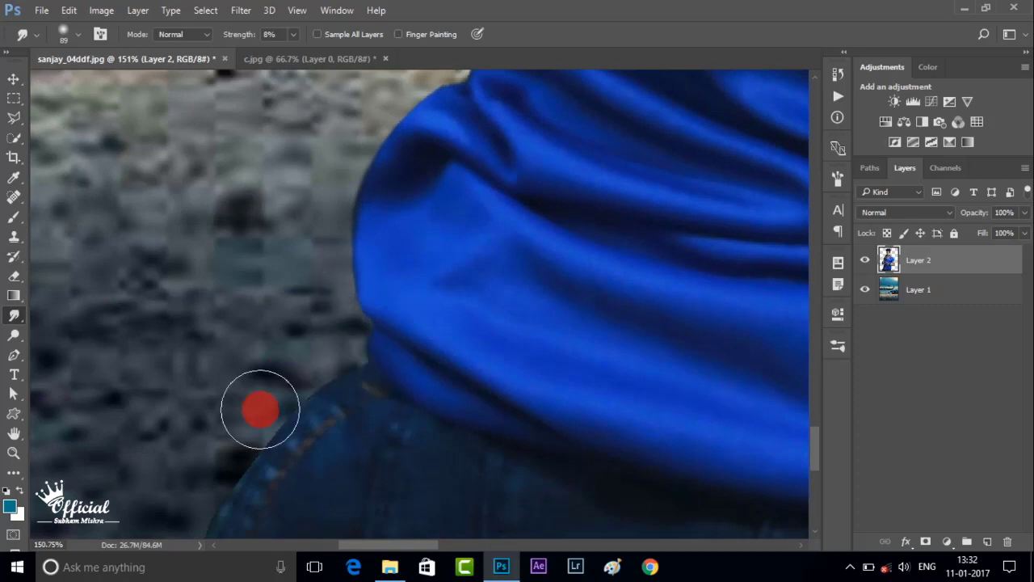
scroll(251, 404, down, 2)
scroll(212, 291, down, 3)
scroll(198, 332, down, 3)
scroll(180, 222, down, 1)
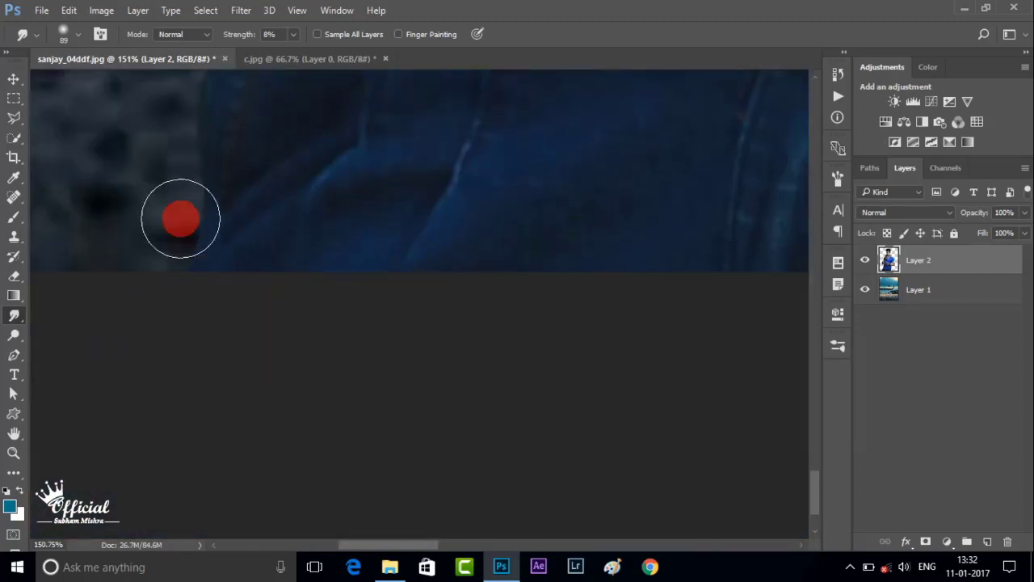
scroll(460, 226, down, 3)
scroll(727, 167, down, 2)
scroll(762, 291, up, 2)
scroll(655, 191, down, 3)
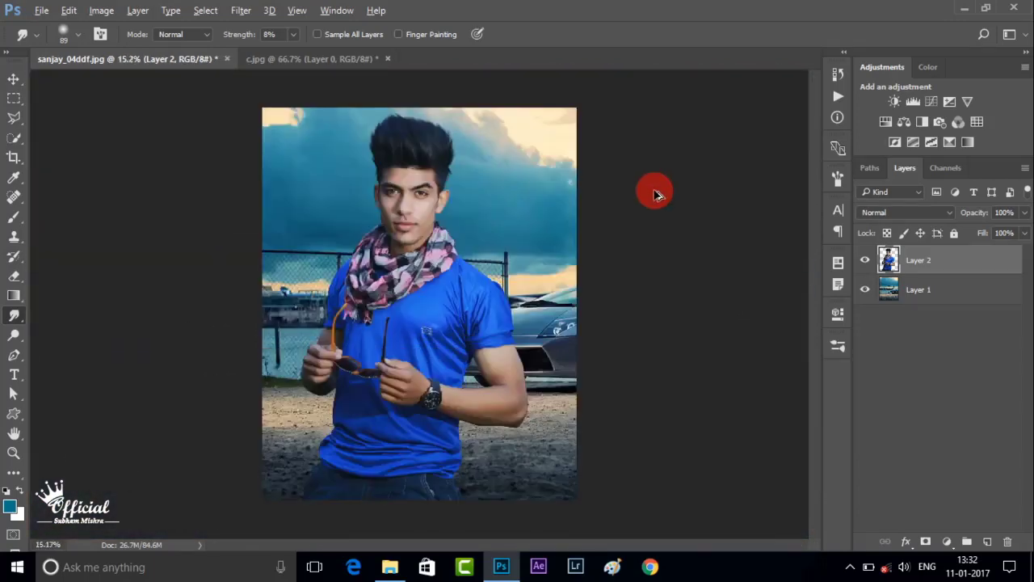
scroll(484, 233, up, 1)
scroll(459, 295, down, 2)
Apply a 22.2-pixel Gaussian Blur to the car-and-city background on Layer 1.
scroll(458, 295, up, 1)
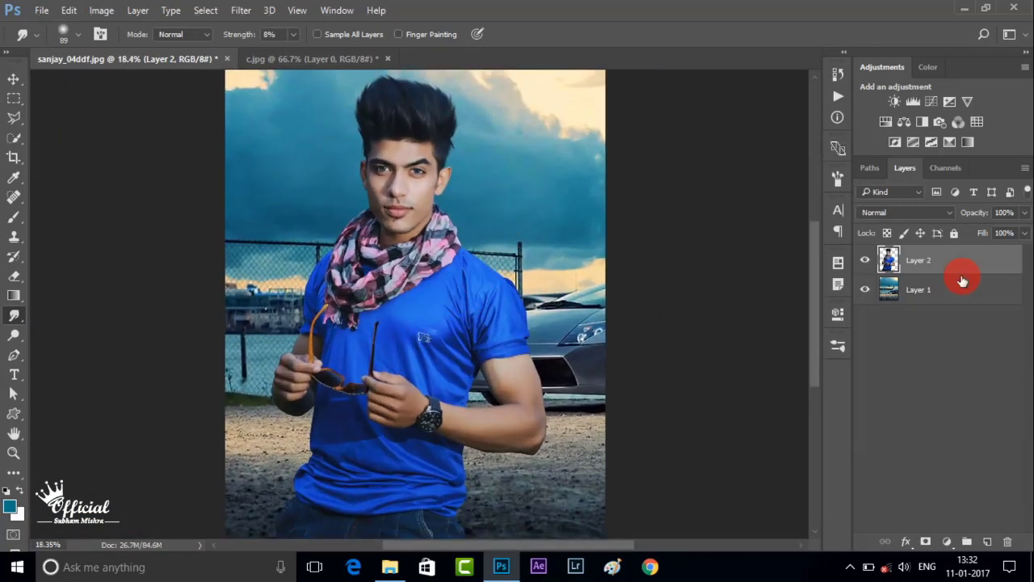
click(962, 289)
click(240, 10)
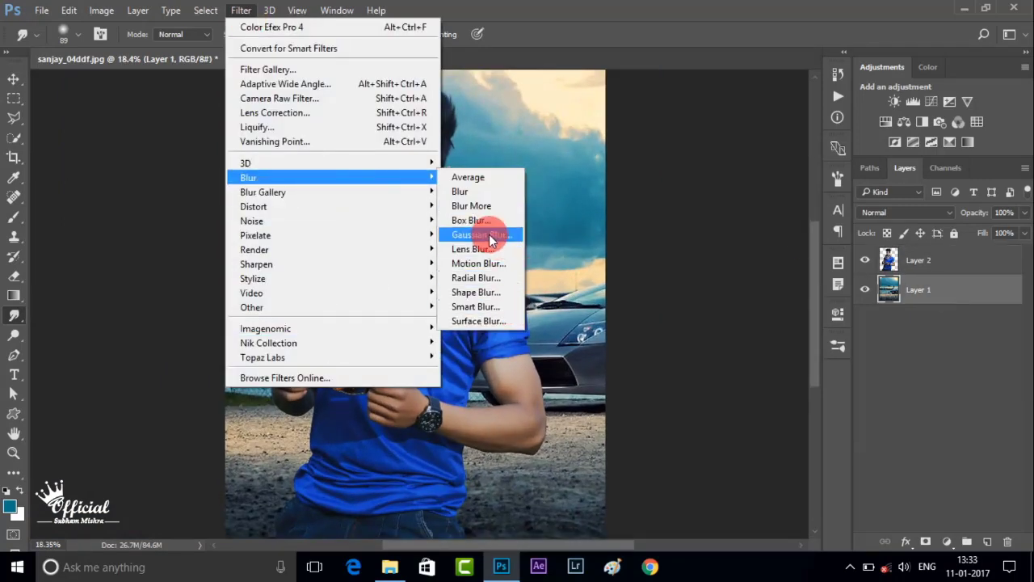
click(491, 234)
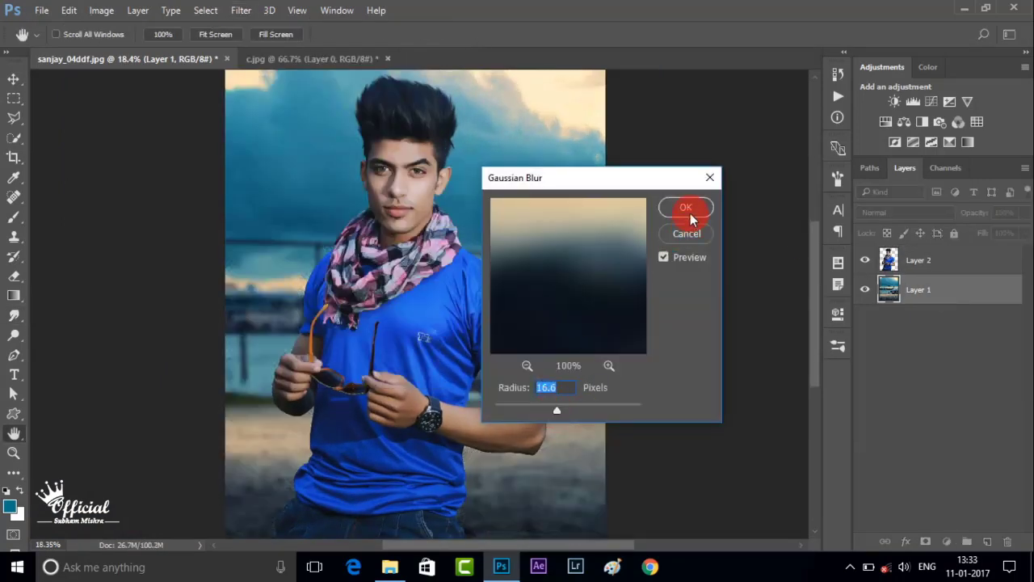
drag(629, 178, 762, 189)
drag(691, 421, 695, 422)
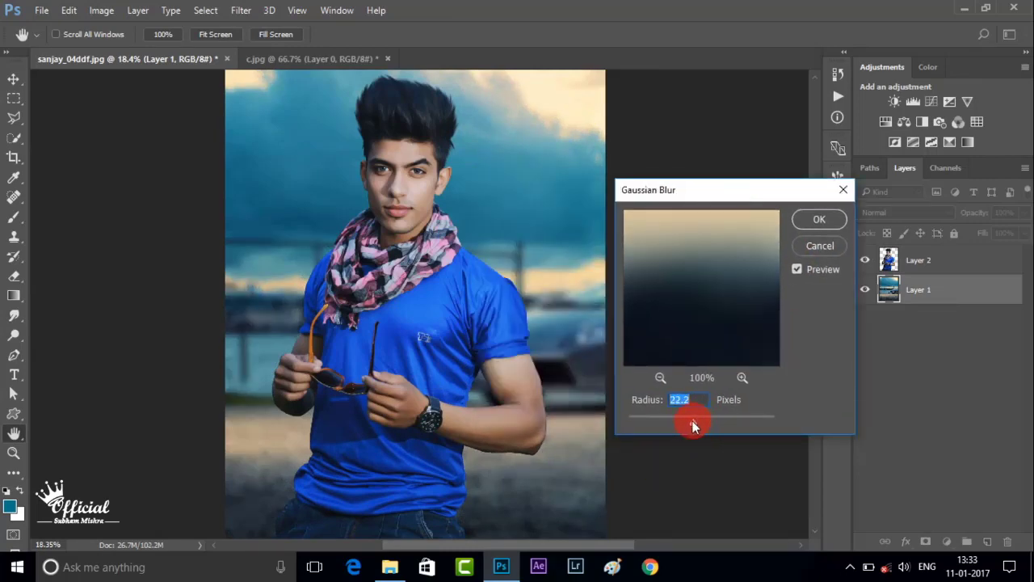
click(819, 219)
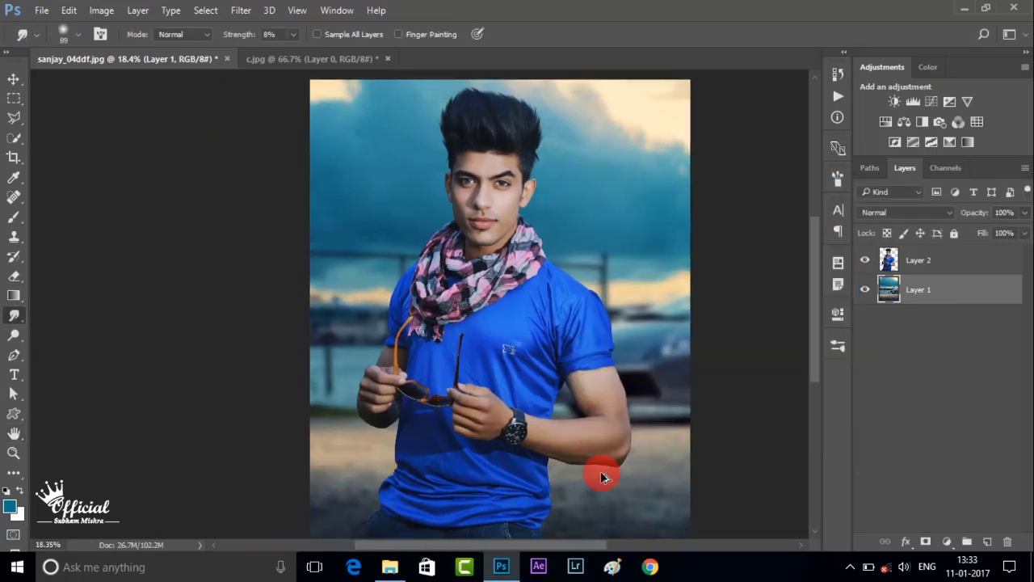
scroll(600, 471, up, 5)
scroll(418, 424, down, 3)
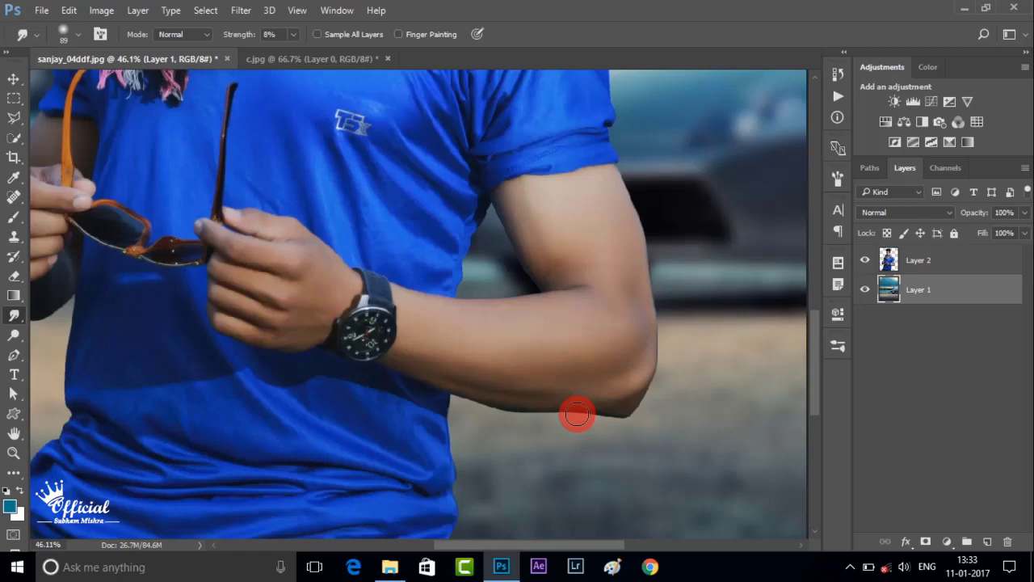
Dodge midtones at 18% exposure over the elbow, hand and ear on Layer 2.
click(14, 338)
click(918, 259)
scroll(649, 362, down, 1)
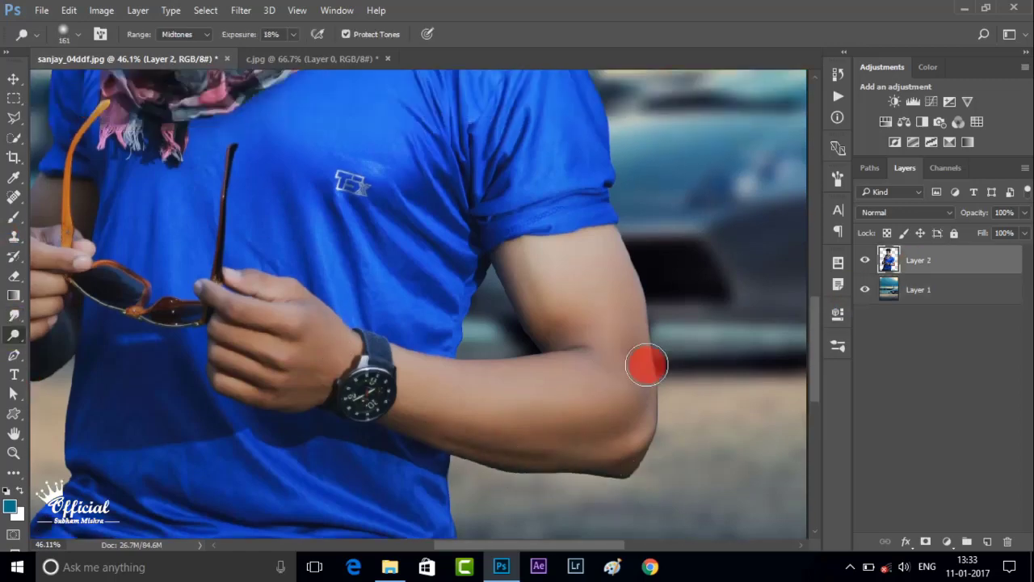
scroll(600, 355, down, 2)
scroll(447, 390, up, 3)
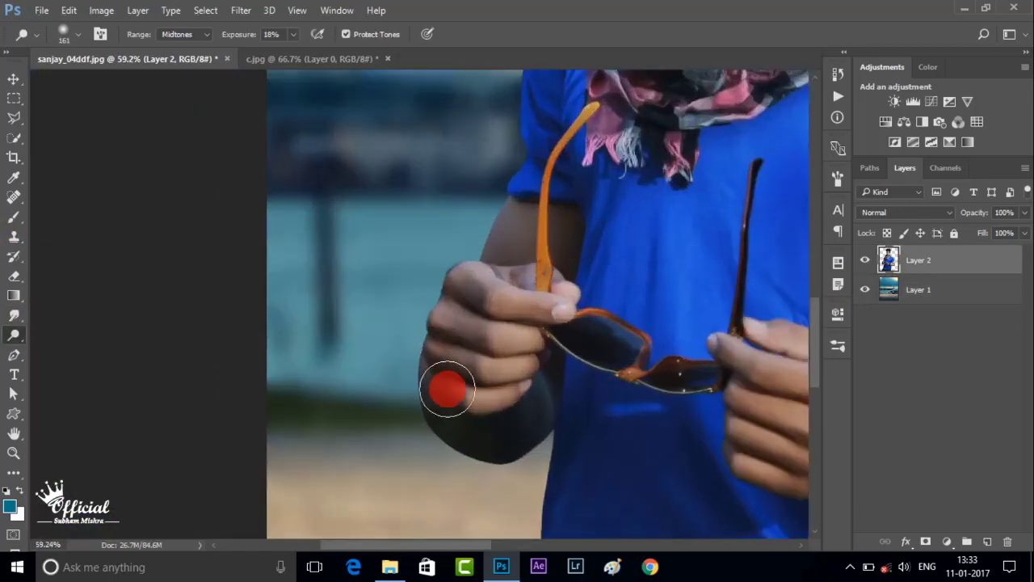
scroll(635, 247, down, 1)
scroll(764, 121, down, 1)
scroll(503, 277, up, 1)
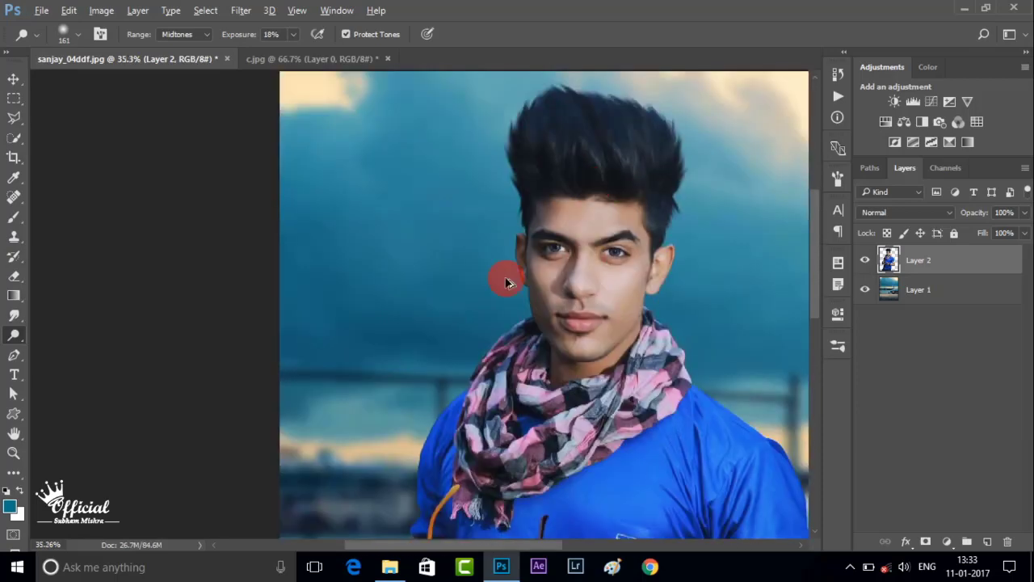
scroll(630, 141, up, 1)
scroll(630, 142, down, 2)
scroll(582, 353, down, 1)
scroll(644, 341, down, 2)
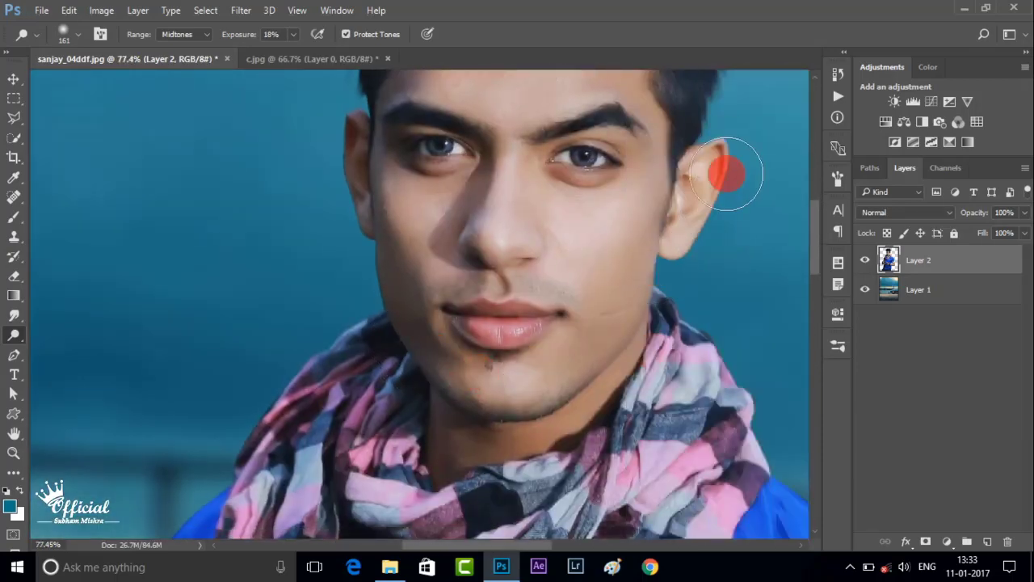
scroll(729, 166, down, 2)
scroll(622, 213, down, 2)
scroll(716, 344, down, 3)
scroll(715, 344, up, 1)
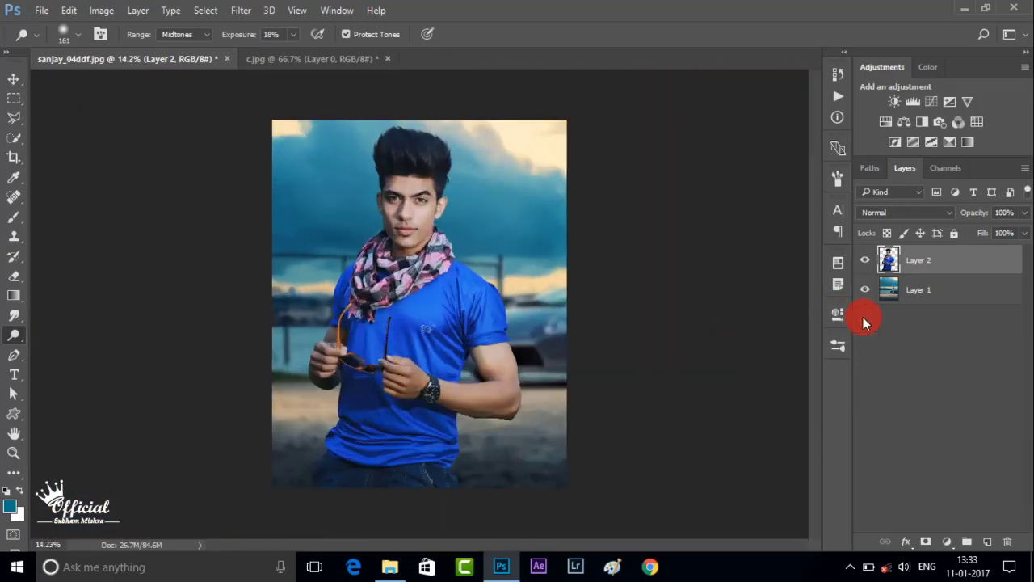
Replace the shirt's blue using Fuzziness 145, Hue -25, Saturation -19, Lightness -10.
click(63, 12)
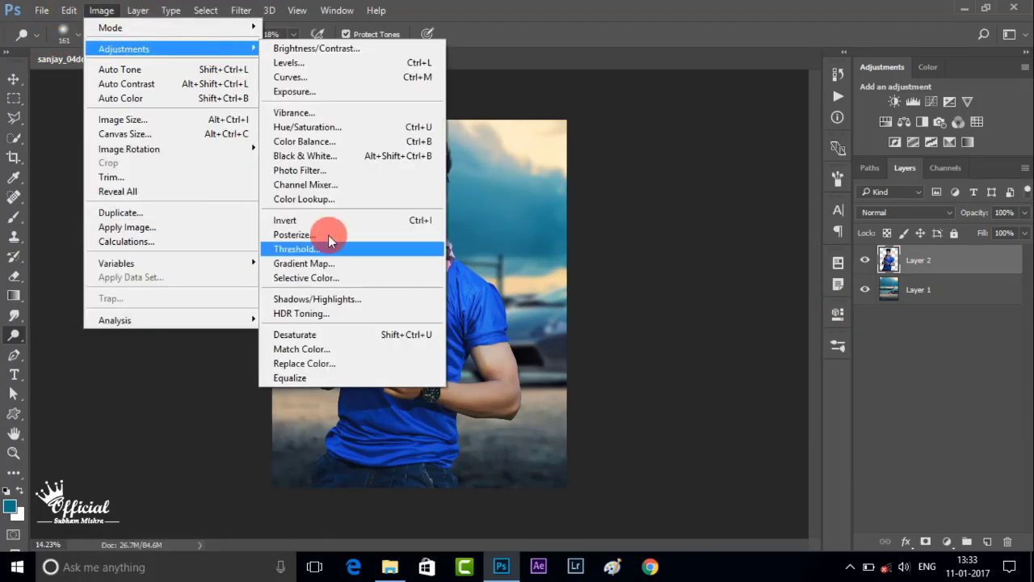
click(422, 365)
click(450, 351)
click(766, 333)
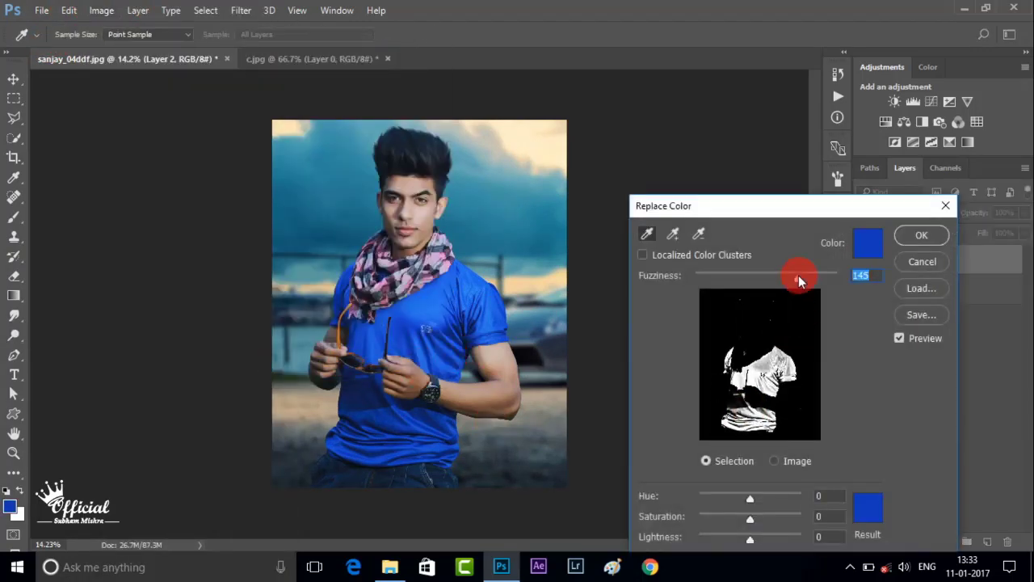
drag(723, 521, 750, 503)
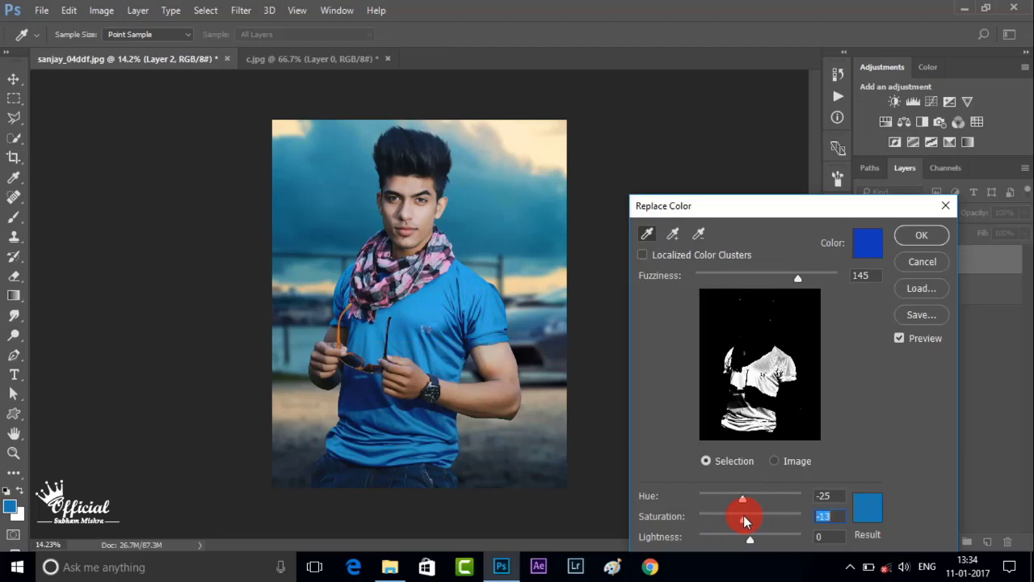
mouse_move(749, 539)
mouse_down()
mouse_move(763, 539)
mouse_move(741, 539)
mouse_move(749, 541)
mouse_up()
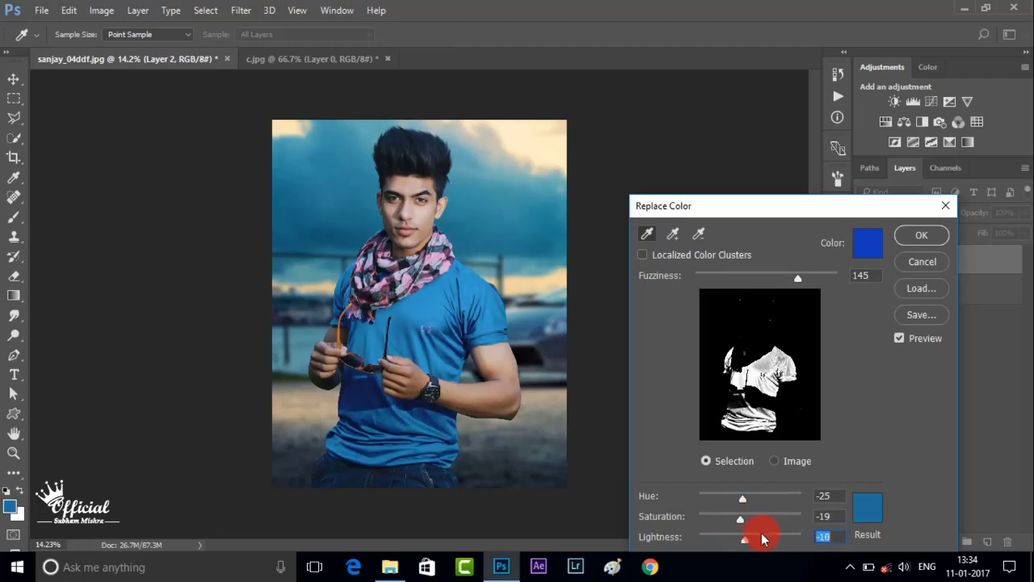
click(920, 236)
Review the recoloured shirt and fit the whole photo in the window.
scroll(446, 342, up, 3)
scroll(578, 348, up, 2)
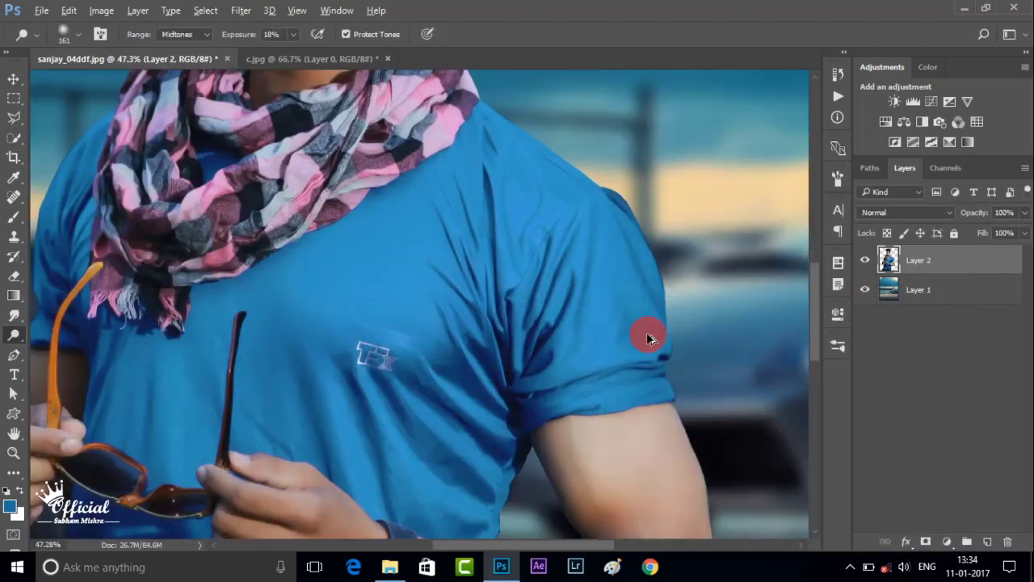
scroll(526, 286, down, 3)
scroll(526, 289, down, 1)
scroll(527, 289, down, 2)
scroll(526, 282, down, 1)
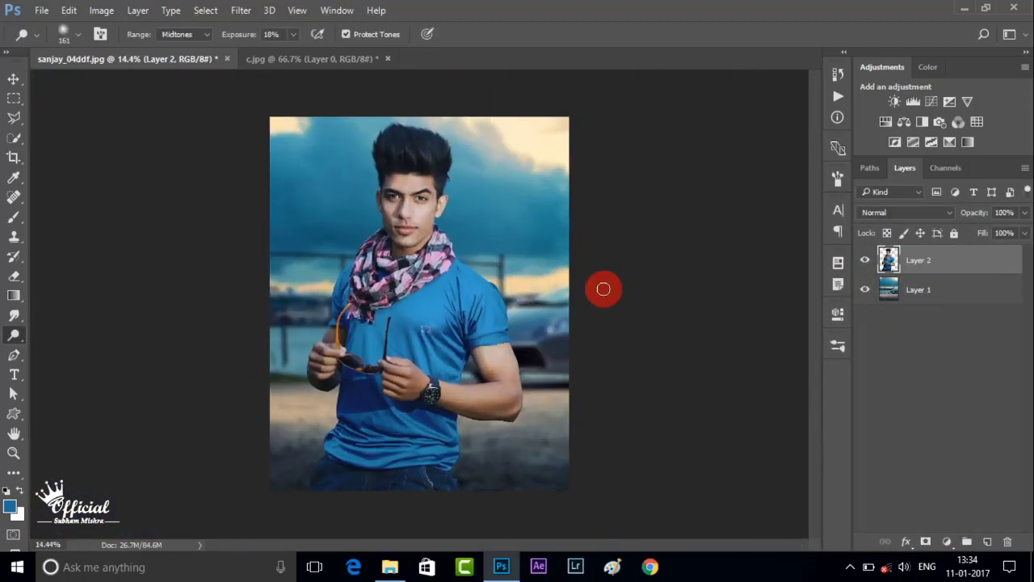
key(alt+bracketleft)
Crop the canvas taller to add empty headroom above the person's head.
click(14, 158)
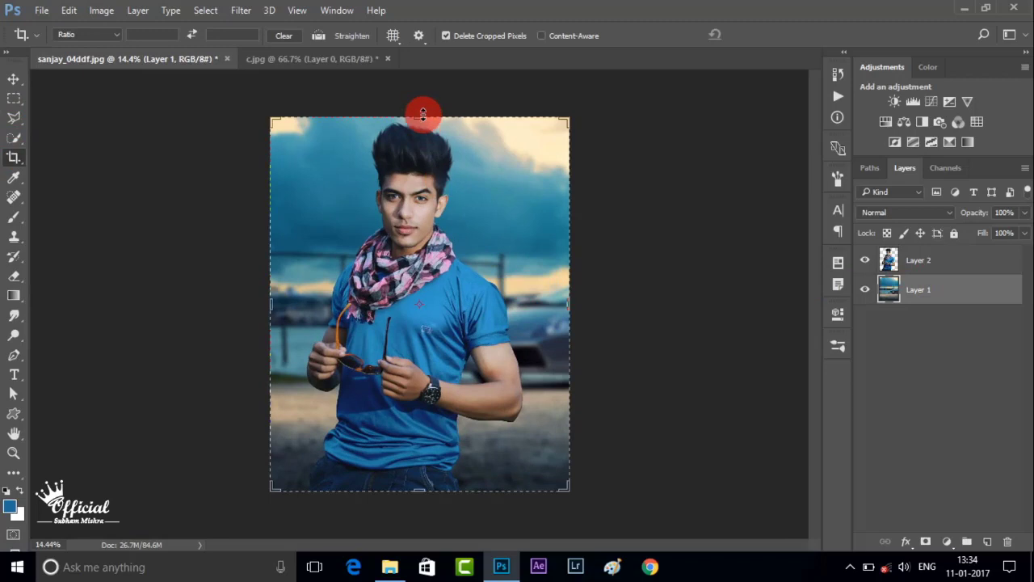
drag(422, 114, 423, 102)
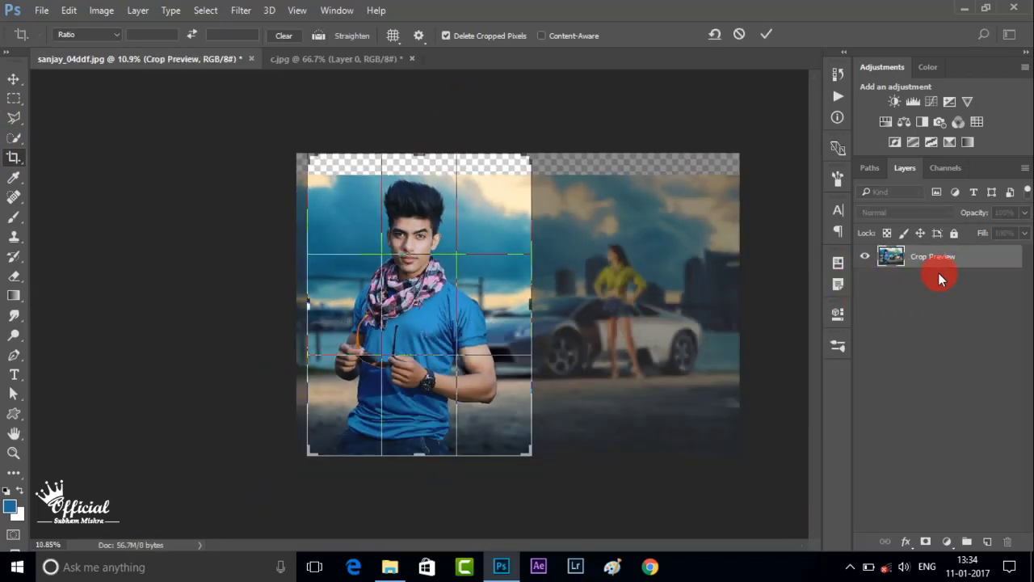
click(870, 266)
click(864, 289)
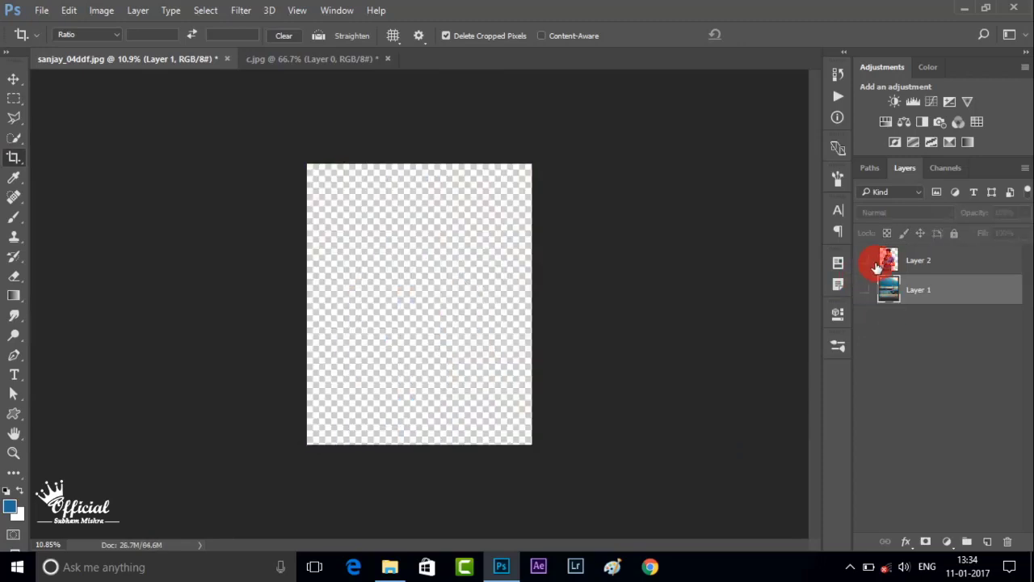
click(874, 260)
drag(419, 164, 418, 145)
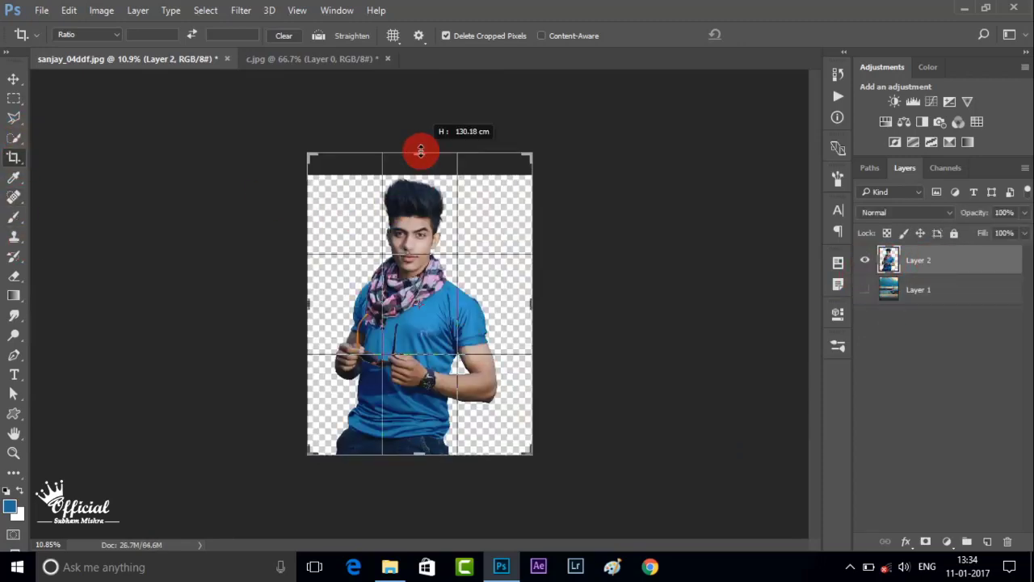
click(845, 279)
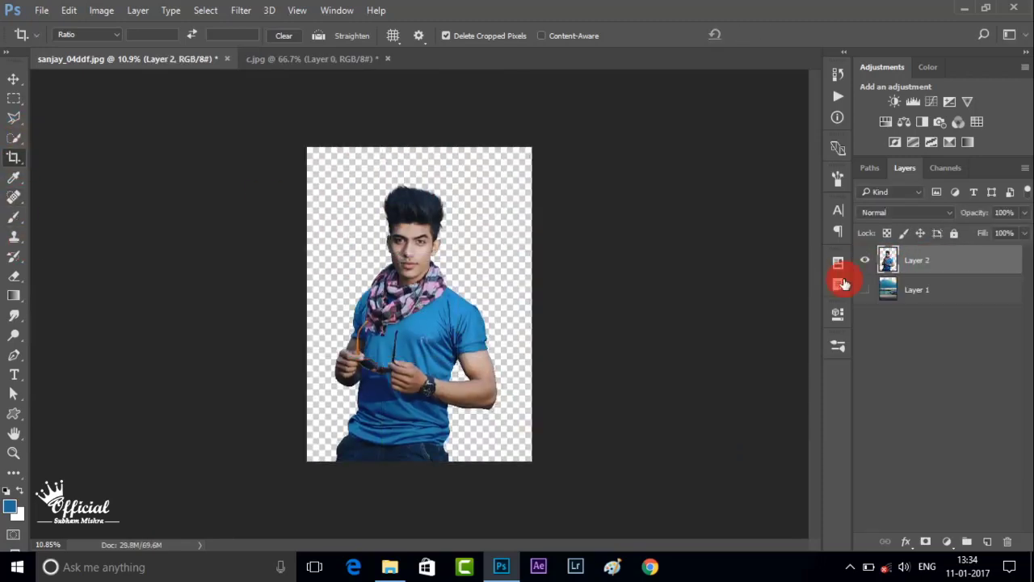
Stretch the background layer upward with Free Transform to cover the empty top strip.
click(13, 79)
key(ctrl+t)
mouse_move(419, 147)
mouse_down()
mouse_move(415, 103)
mouse_move(449, 129)
mouse_up()
key(ctrl+0)
key(Return)
Recrop the canvas to trim away the leftover empty strip.
click(917, 263)
click(13, 156)
key(Return)
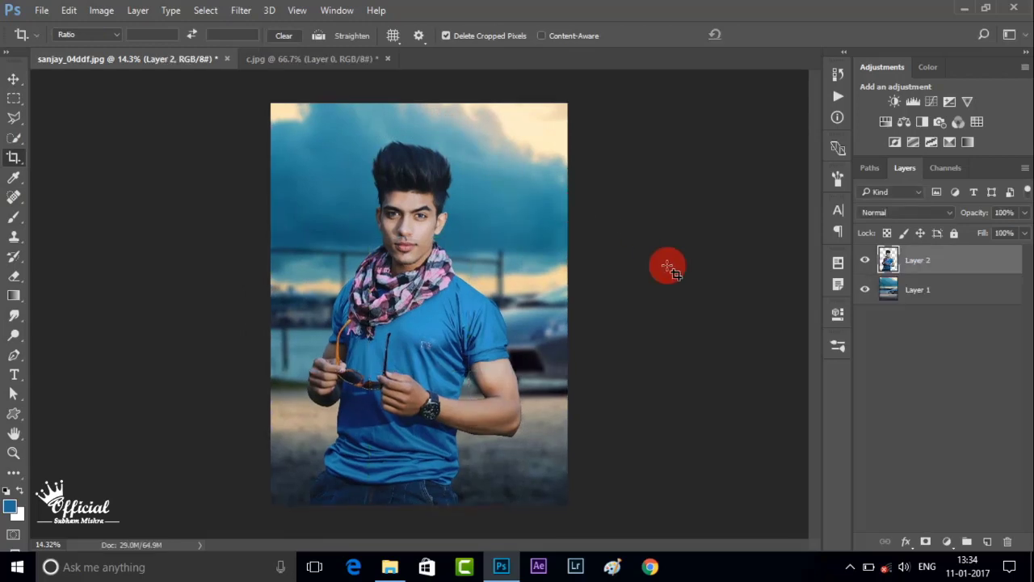
scroll(414, 346, down, 1)
scroll(546, 442, up, 3)
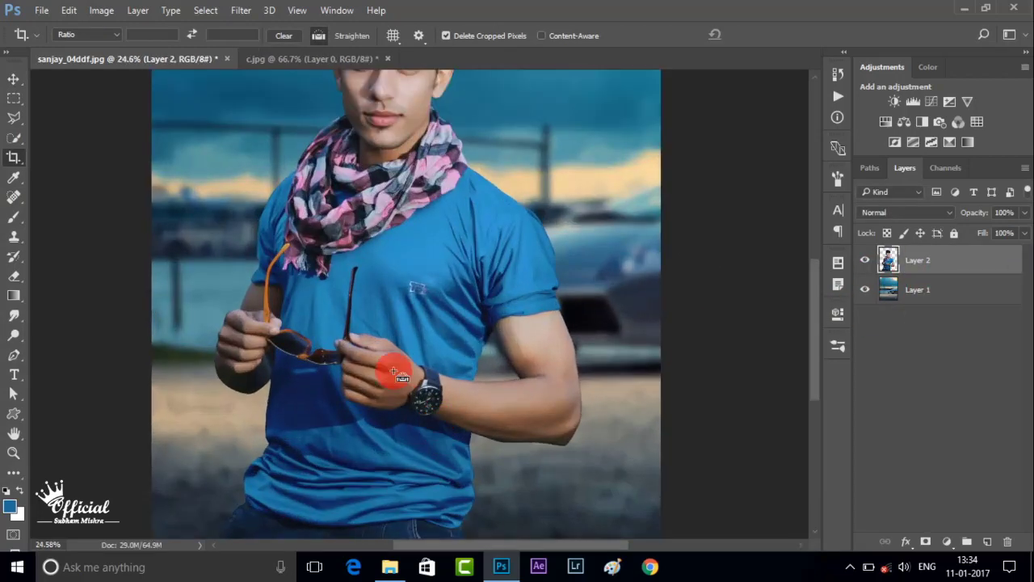
scroll(404, 369, down, 3)
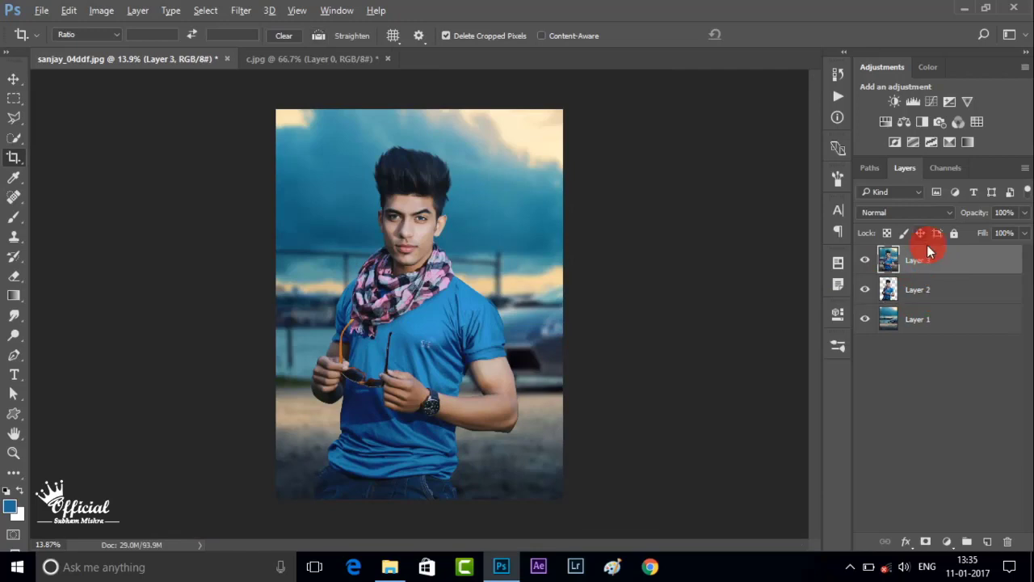
Launch Nik Collection Color Efex Pro 4 on the top Layer 3.
scroll(954, 267, down, 1)
click(864, 260)
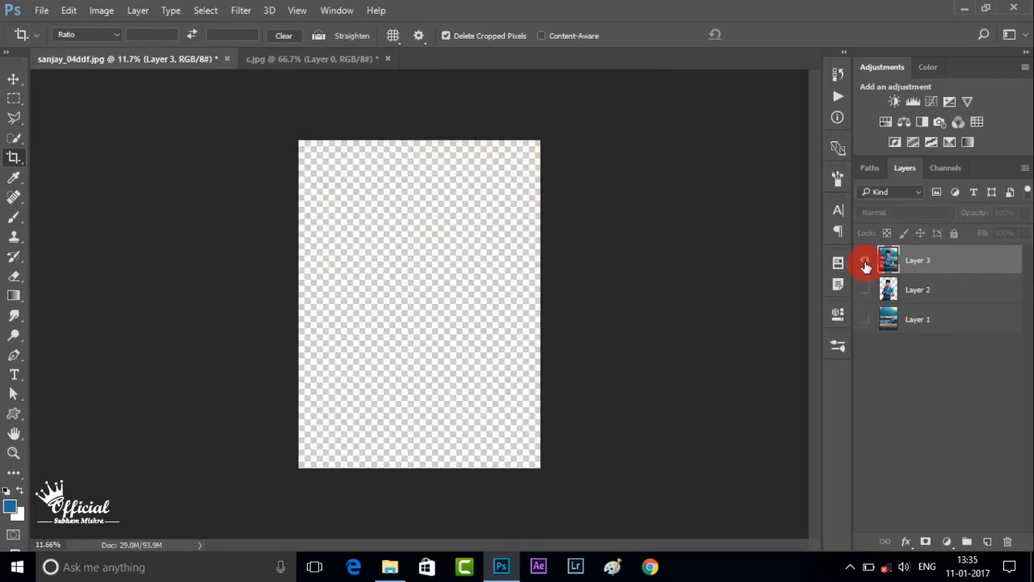
click(864, 289)
click(240, 11)
mouse_move(269, 342)
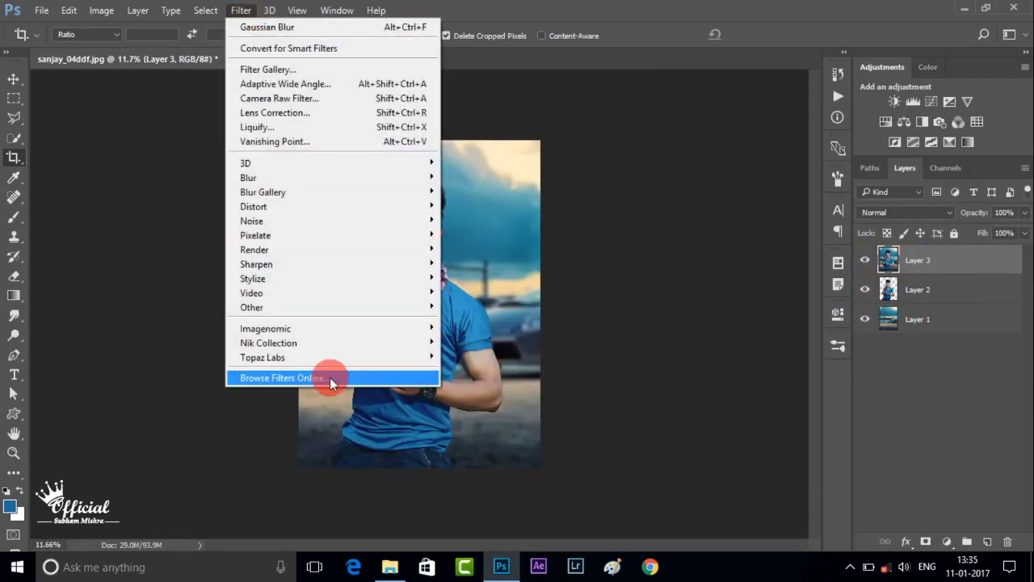
click(474, 358)
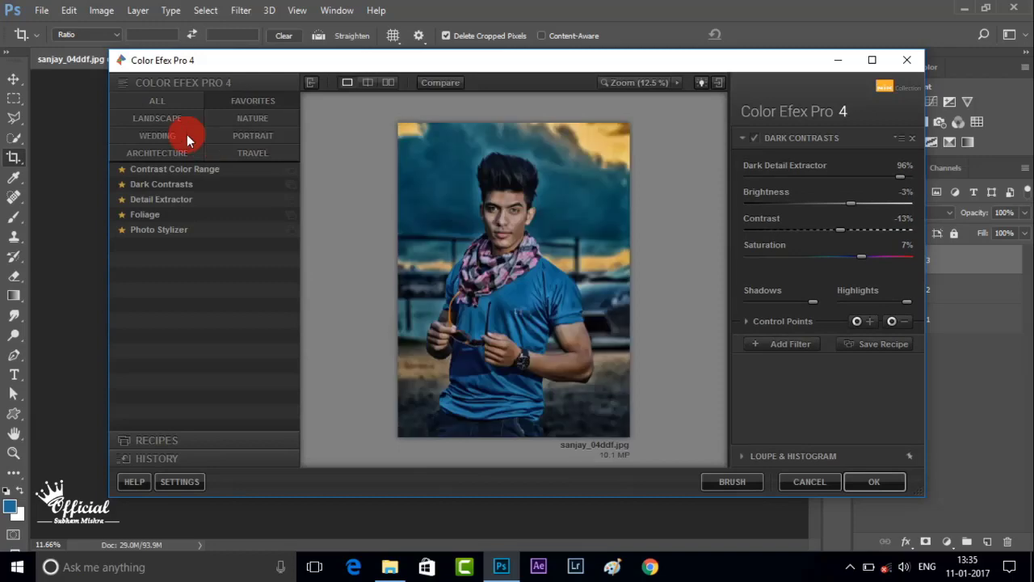
Apply Darken / Lighten Center: Center Luminosity 56%, Border Luminosity -100%, Center Size 42%.
click(170, 103)
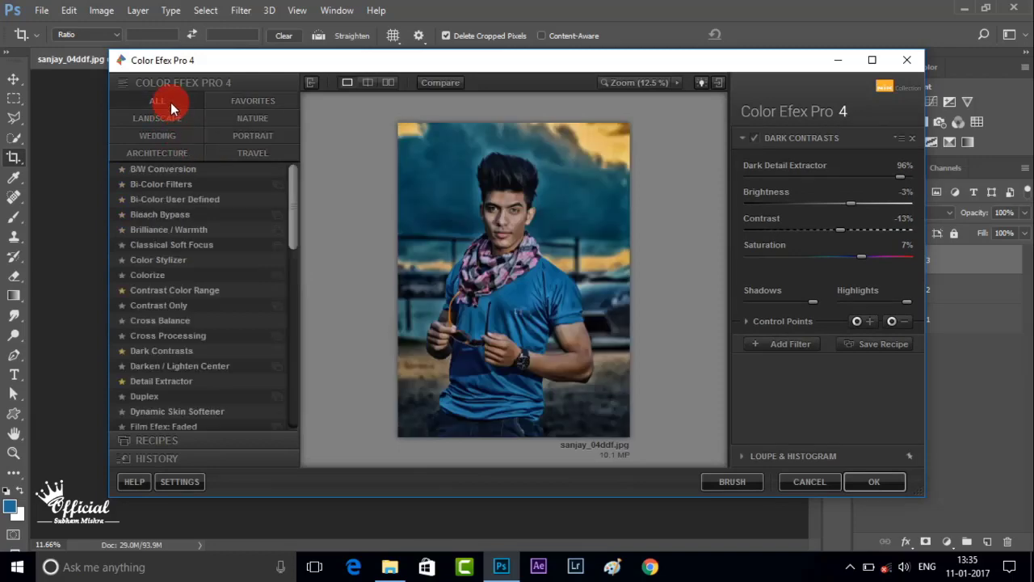
click(173, 367)
click(872, 60)
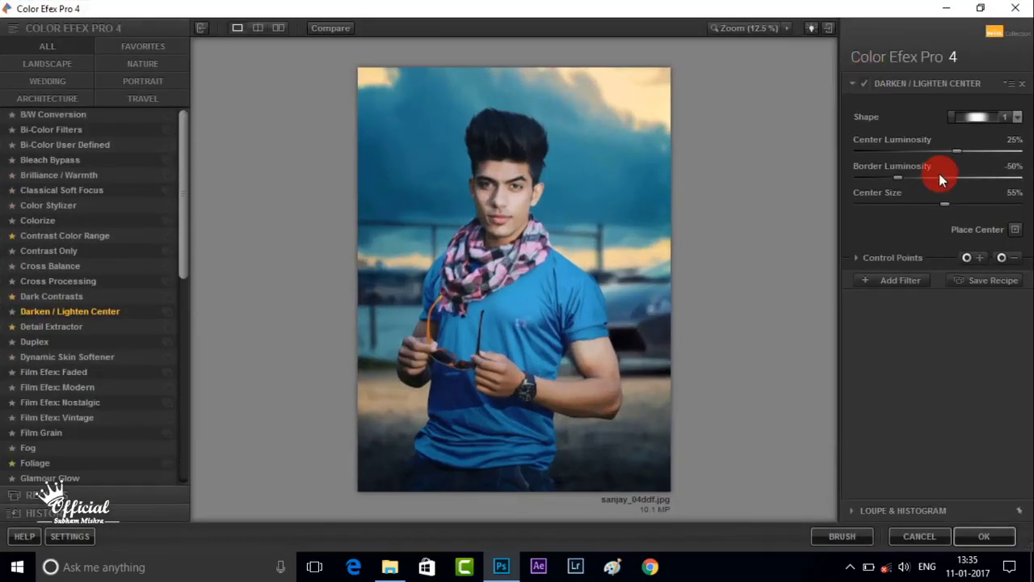
drag(959, 151, 998, 159)
drag(897, 177, 864, 178)
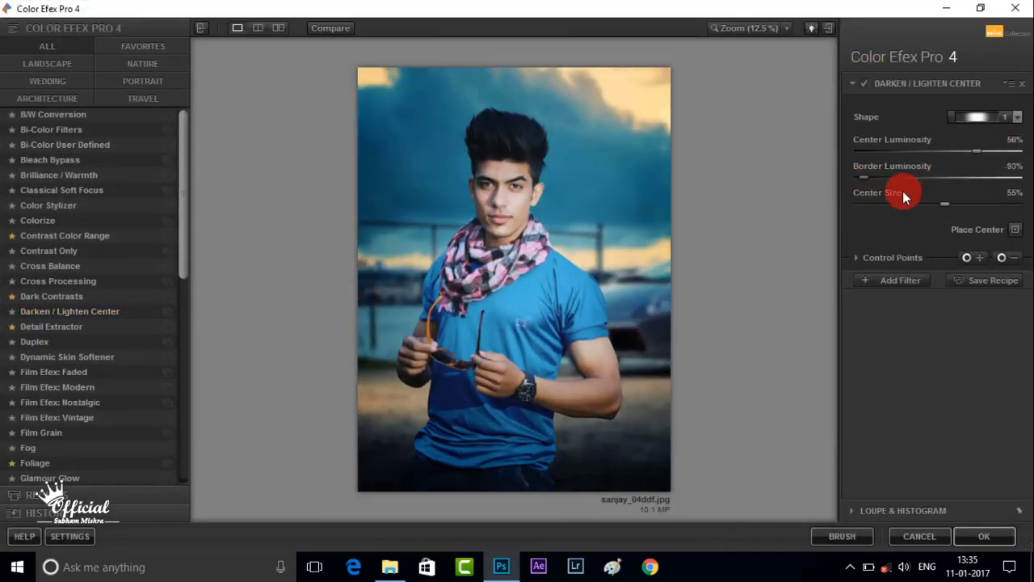
drag(944, 203, 976, 208)
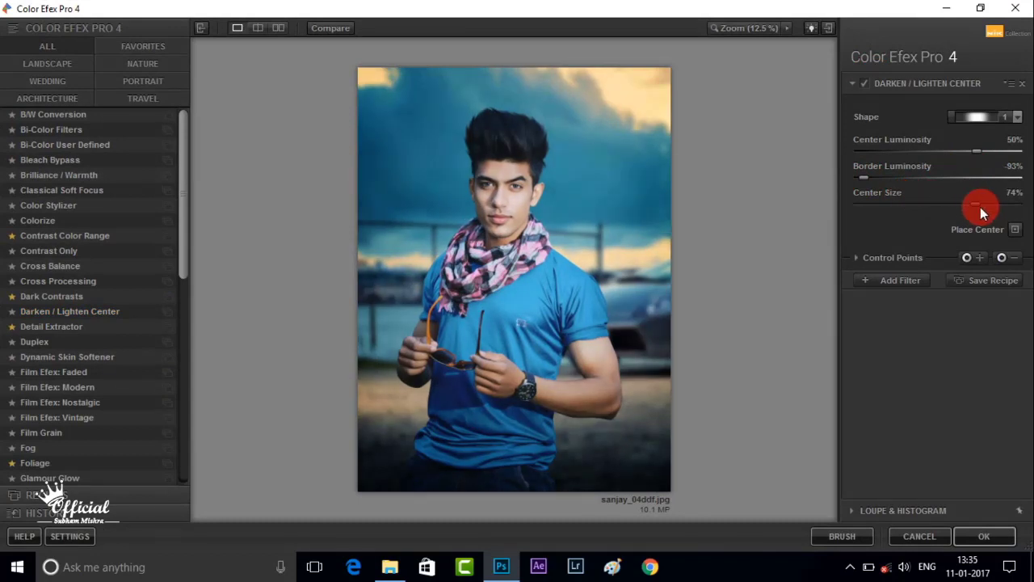
drag(980, 207, 938, 211)
drag(920, 203, 911, 203)
drag(977, 152, 1001, 154)
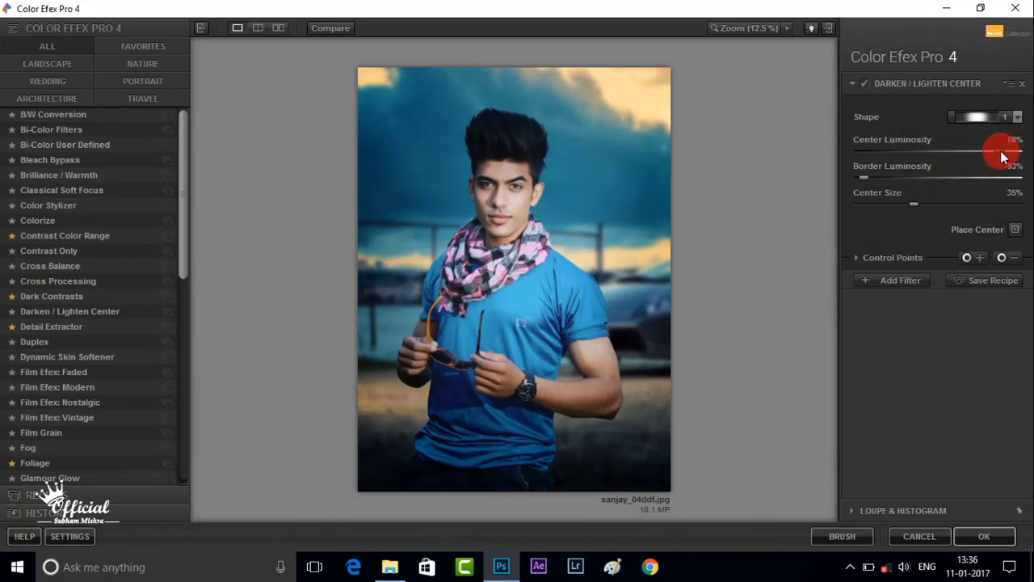
drag(865, 177, 853, 180)
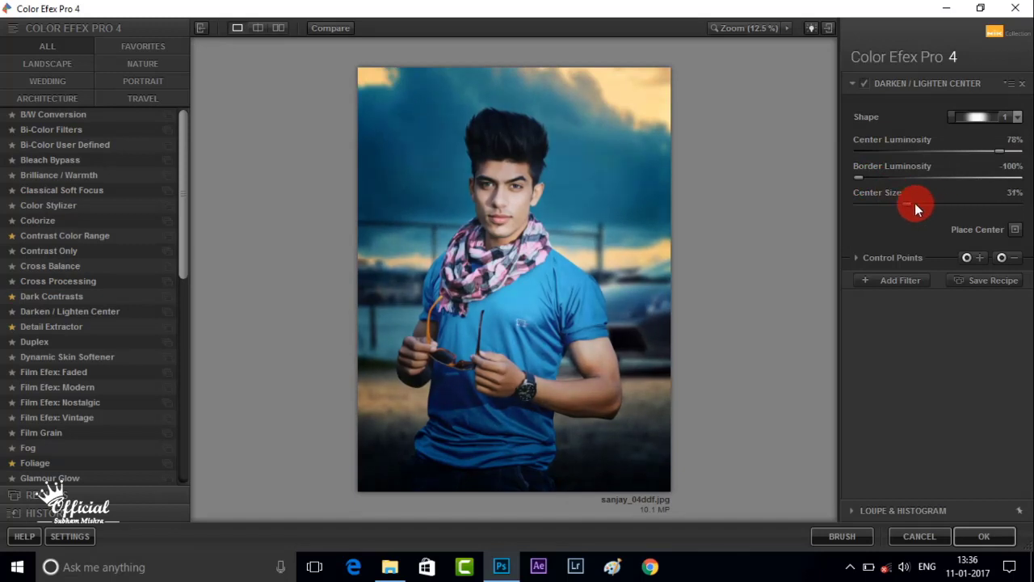
drag(916, 208, 938, 206)
Add a second filter, Fog with Method 3 and intensity near 0%, and apply to Photoshop.
click(920, 277)
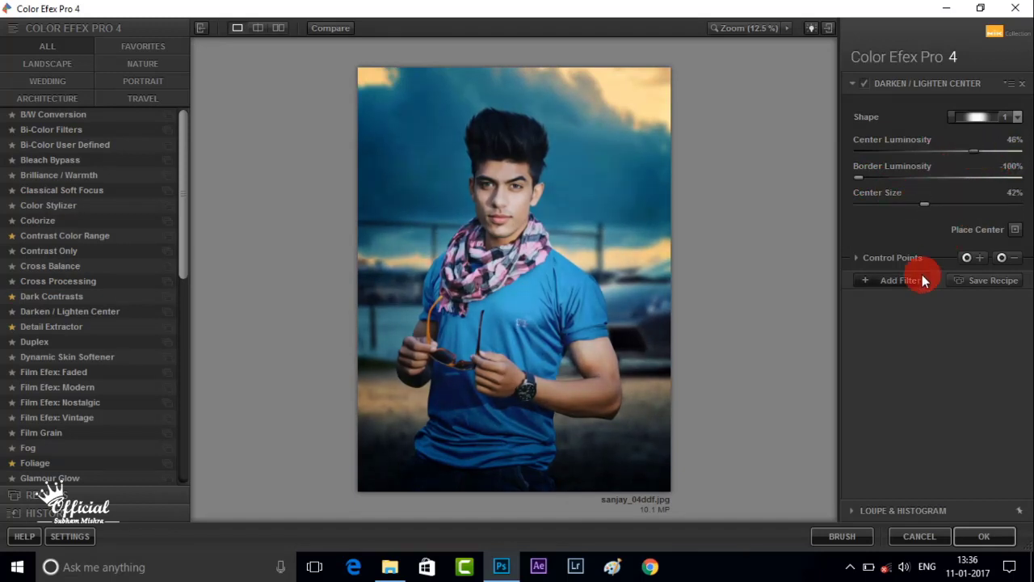
click(41, 328)
mouse_move(925, 157)
mouse_down()
mouse_move(924, 147)
mouse_move(876, 148)
mouse_up()
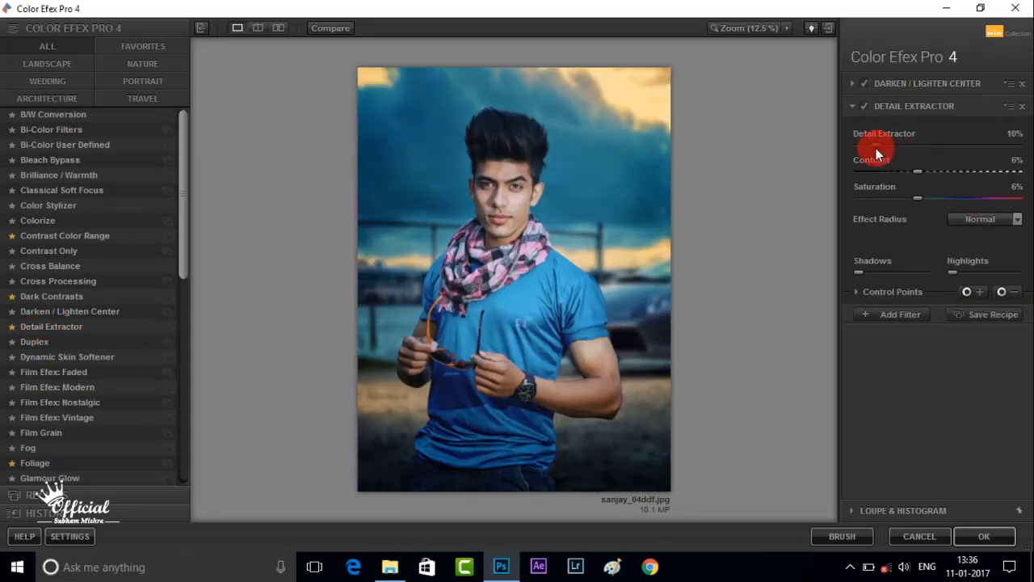
click(78, 446)
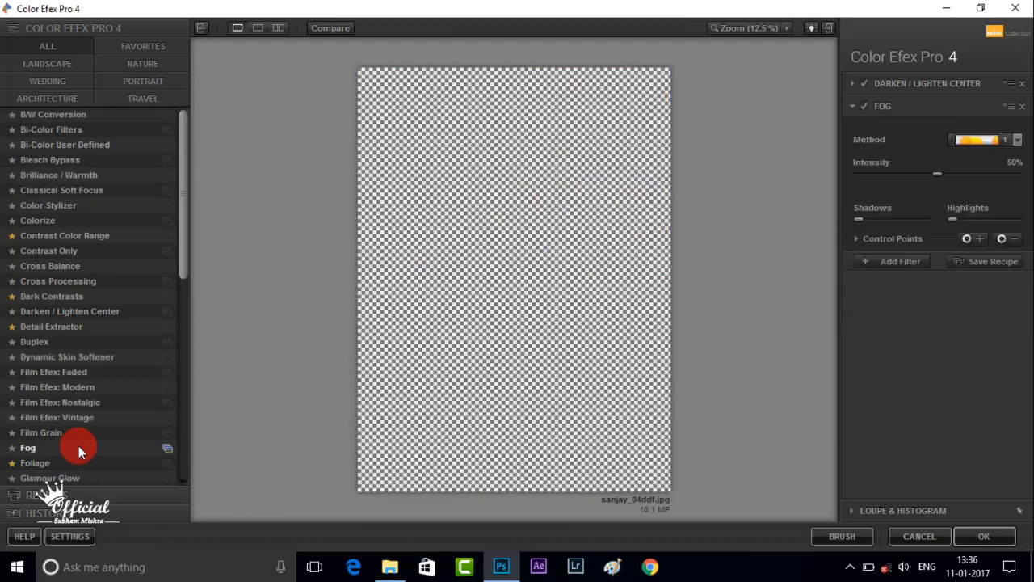
drag(887, 173, 870, 177)
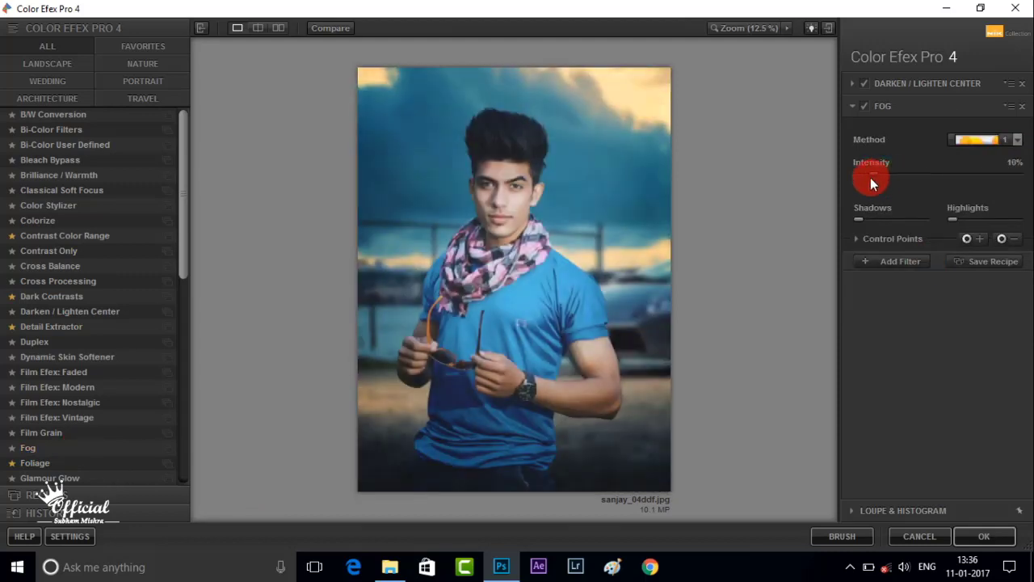
drag(983, 141, 980, 187)
drag(879, 171, 858, 174)
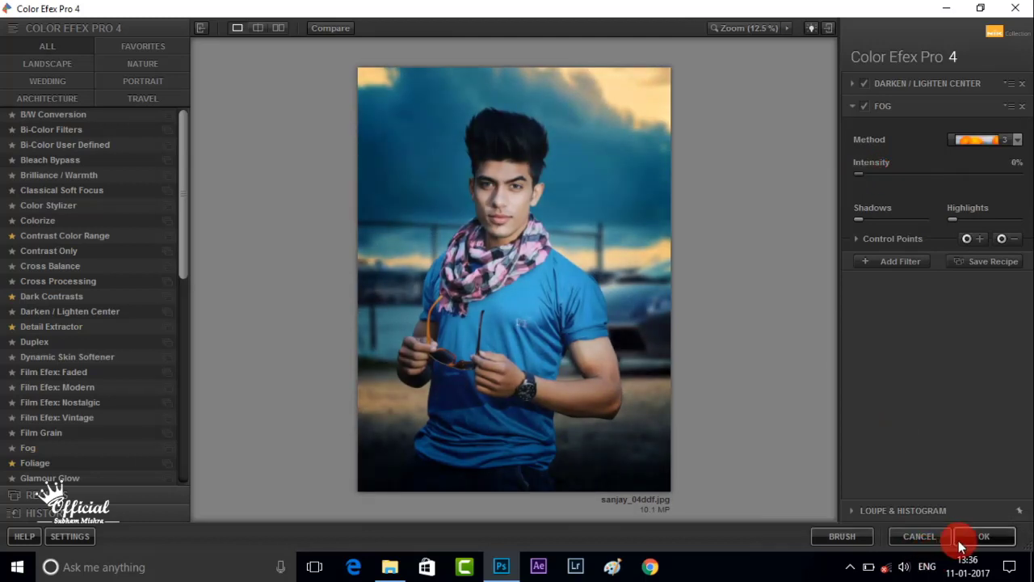
click(984, 535)
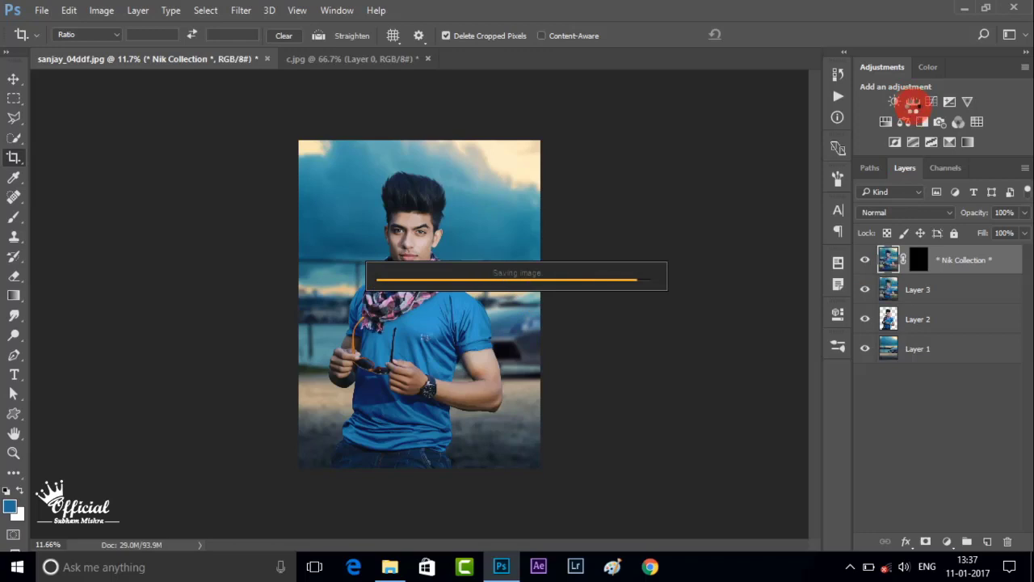
Add a Levels adjustment layer with midtones 1.03 and white input 246.
scroll(566, 323, up, 2)
scroll(536, 364, up, 2)
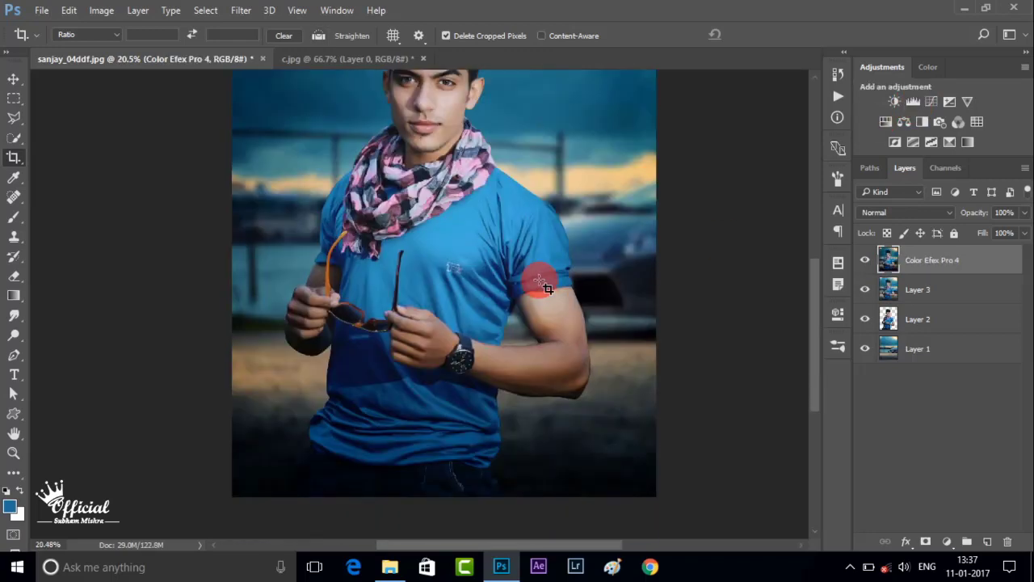
scroll(501, 190, up, 2)
scroll(517, 170, down, 4)
scroll(501, 178, up, 2)
scroll(476, 198, down, 4)
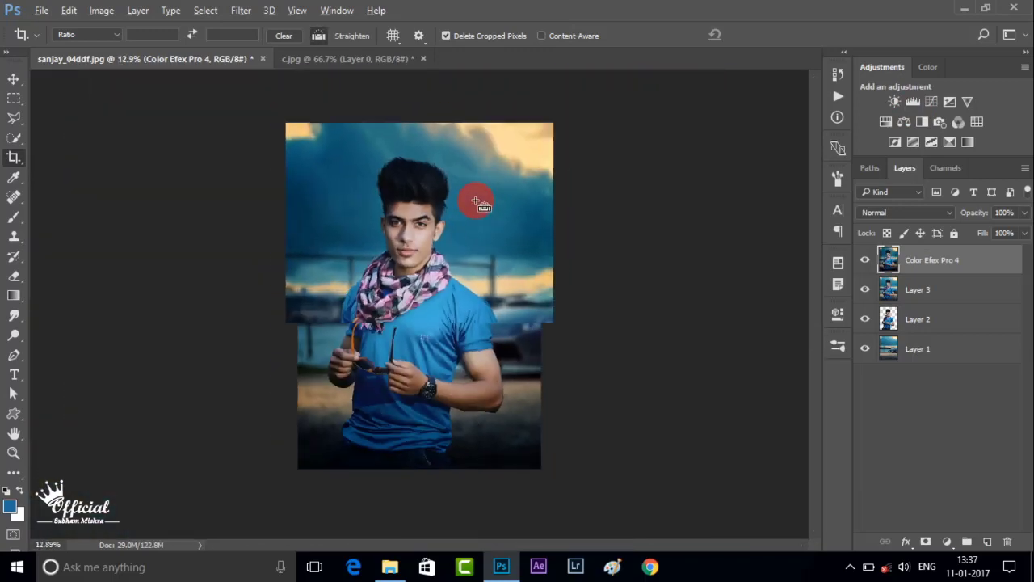
scroll(476, 198, up, 1)
click(912, 101)
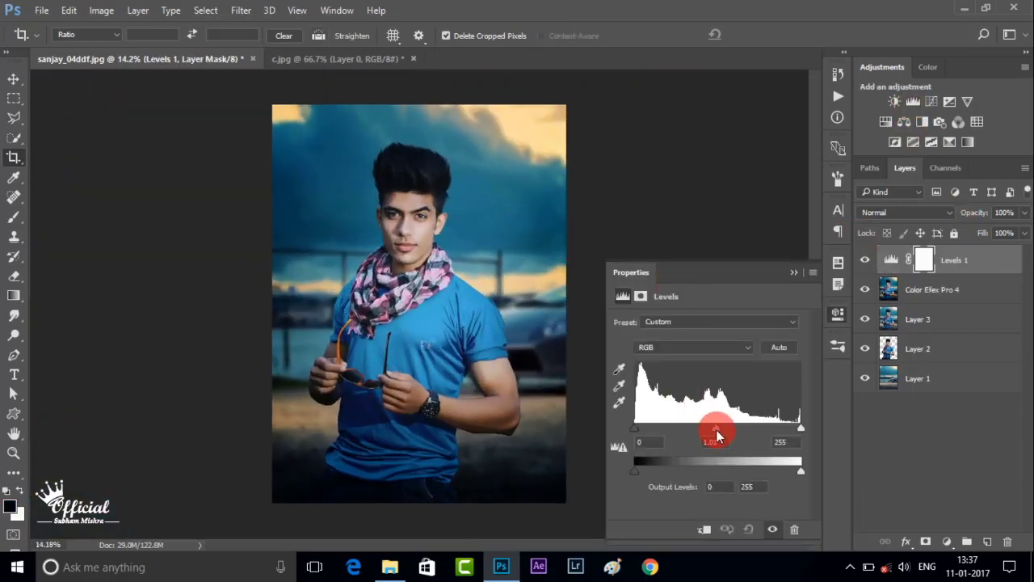
drag(716, 427, 717, 437)
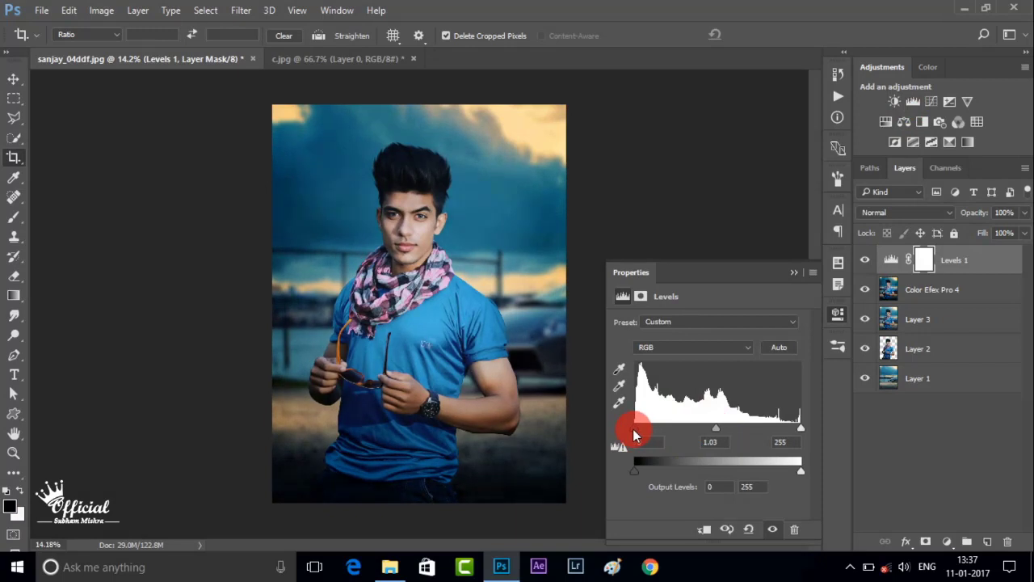
drag(798, 434, 795, 434)
click(862, 289)
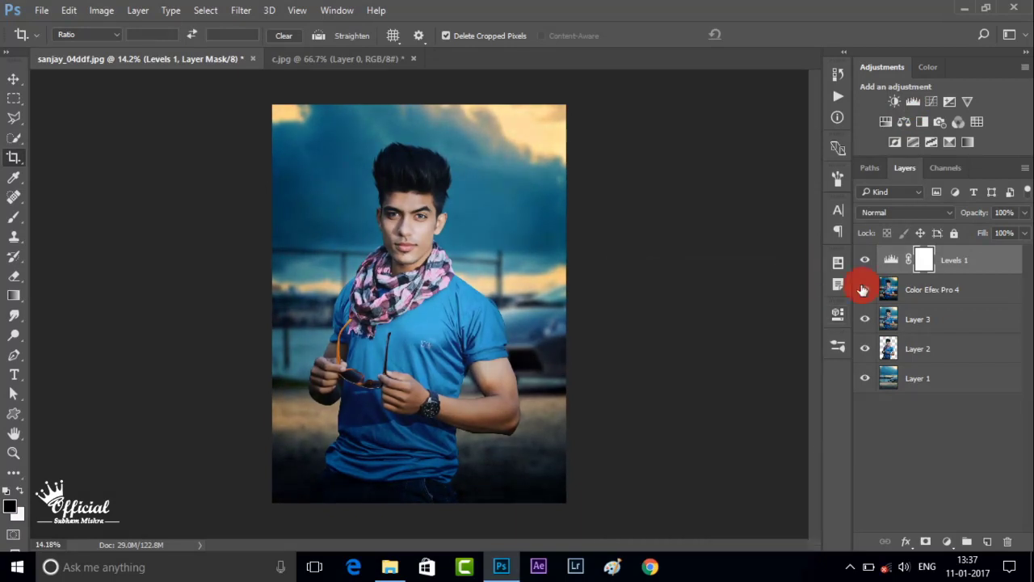
Add Color Balance with midtones Red +18 and Blue +10, and extend the layer selection to Layer 3.
click(912, 121)
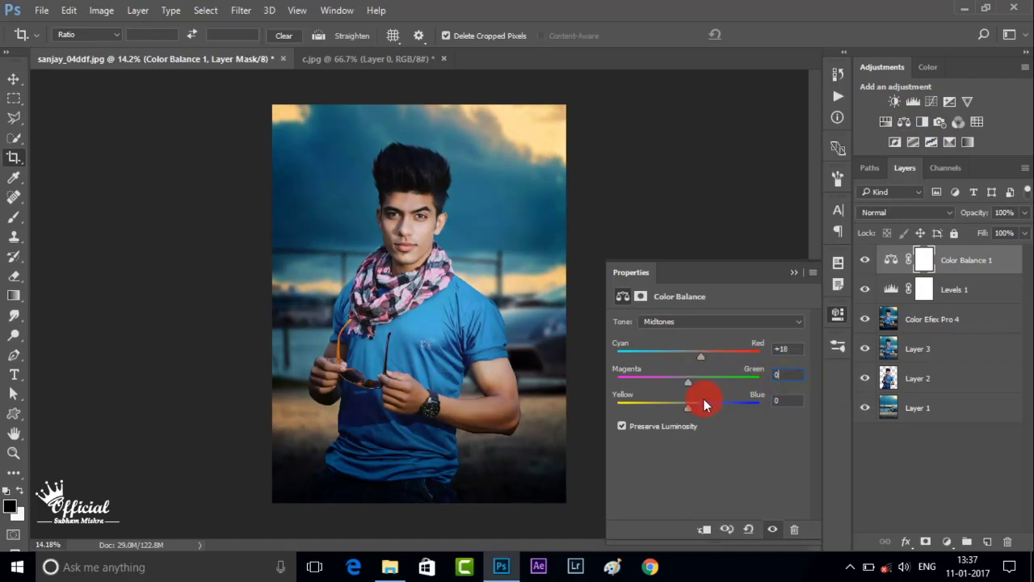
click(811, 276)
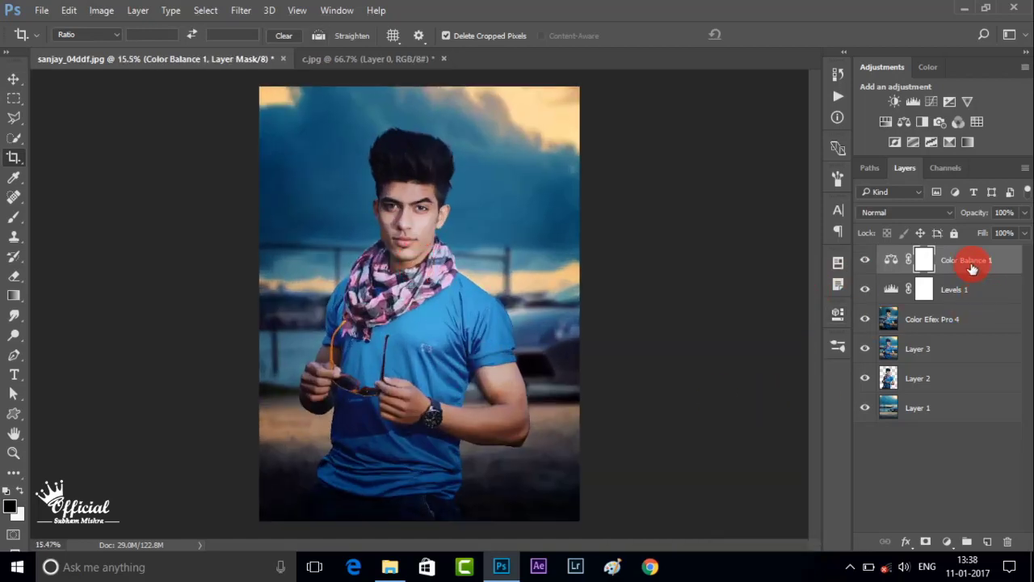
shift+click(949, 337)
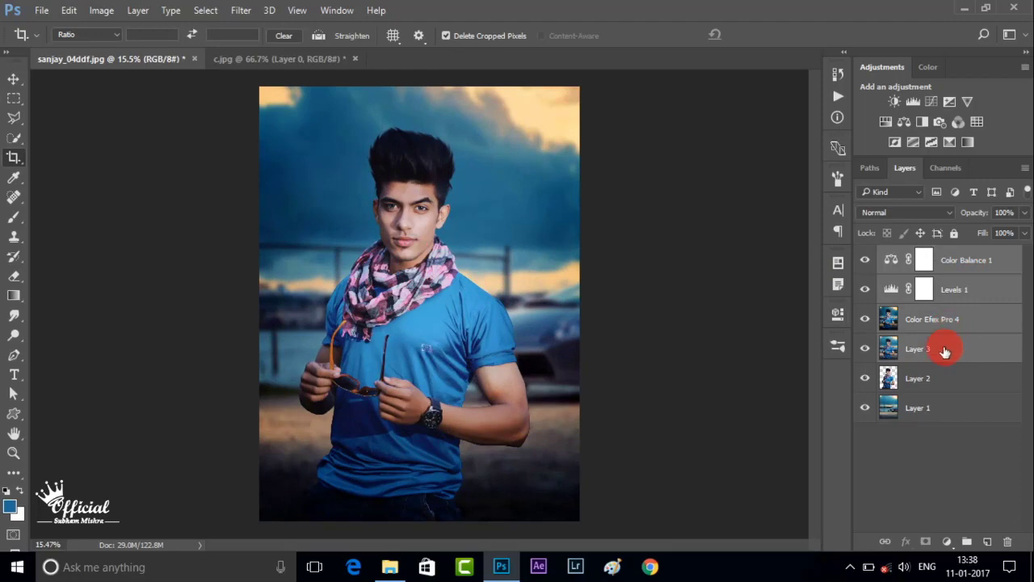
Merge the selected layers visible, then open and cancel the Camera Raw Filter.
right_click(945, 349)
click(687, 524)
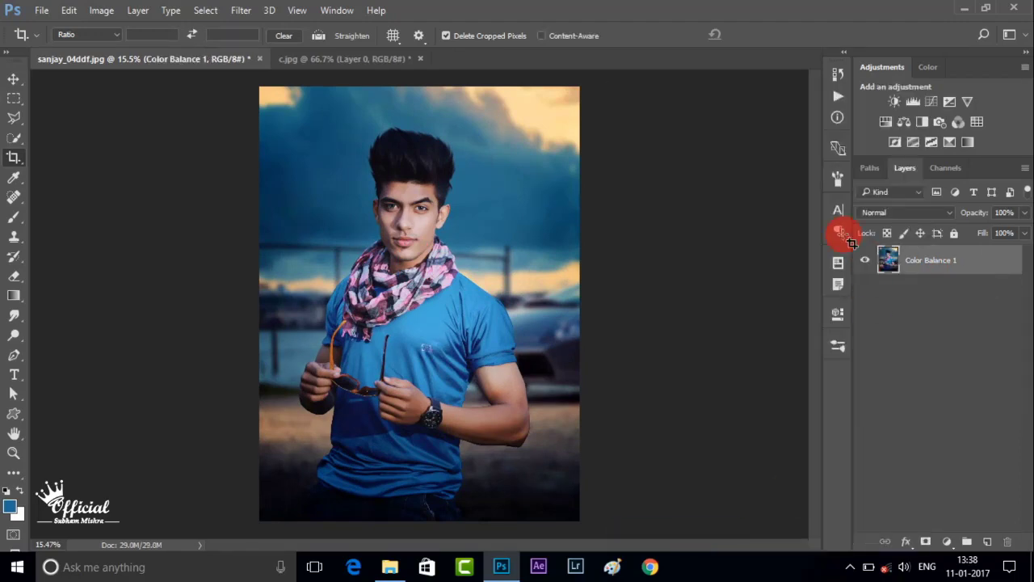
click(242, 11)
click(327, 101)
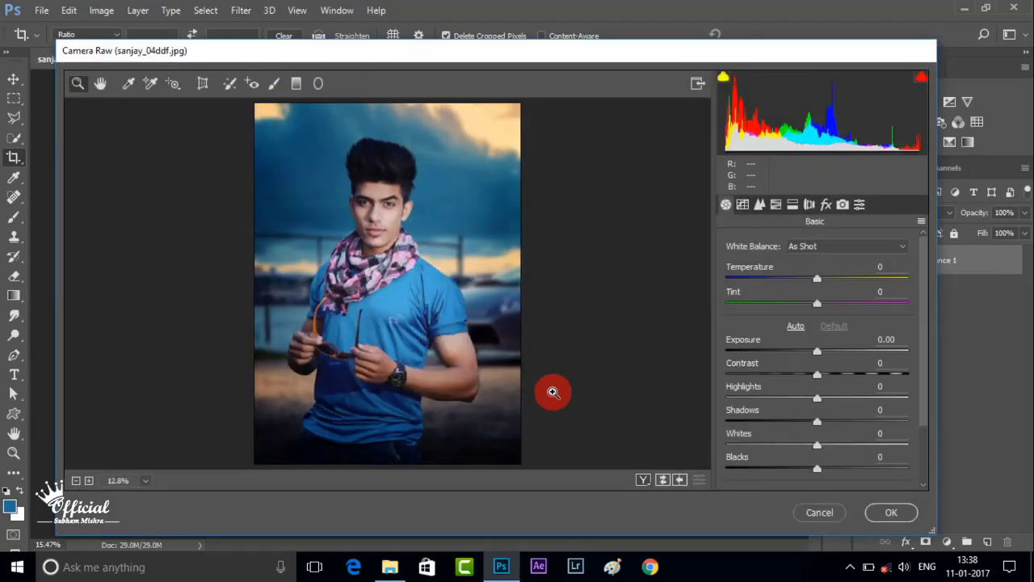
click(837, 514)
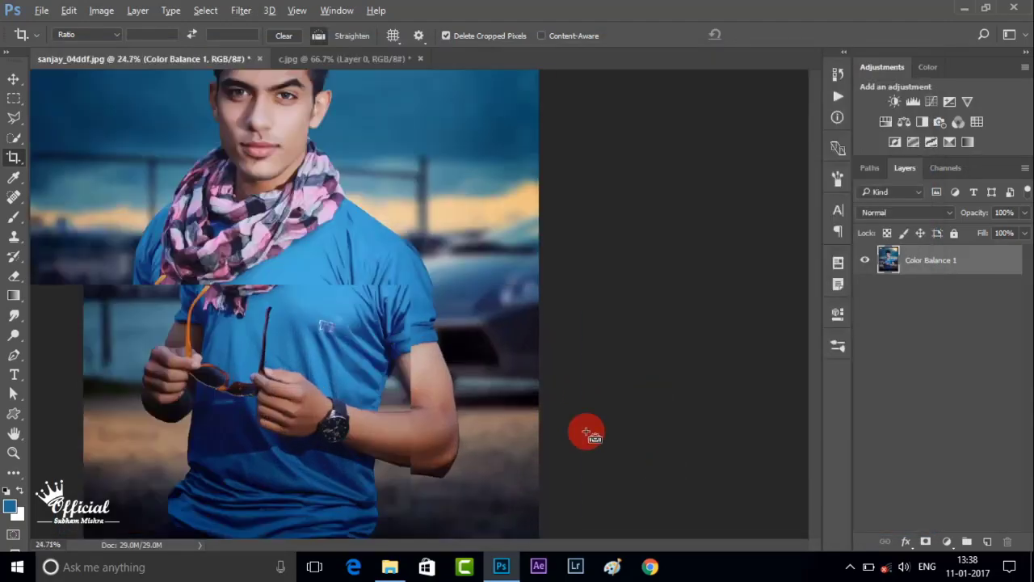
scroll(485, 468, up, 2)
Merge Color Efex Pro 4 through Color Balance 1, delete old layers, and open Camera Raw Filter.
click(926, 323)
shift+click(969, 261)
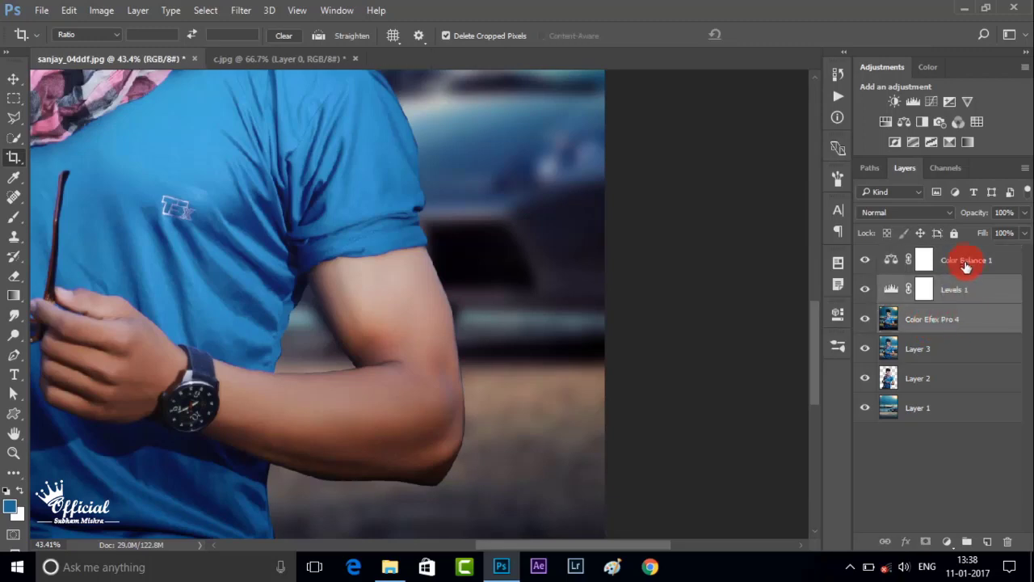
right_click(969, 260)
click(737, 526)
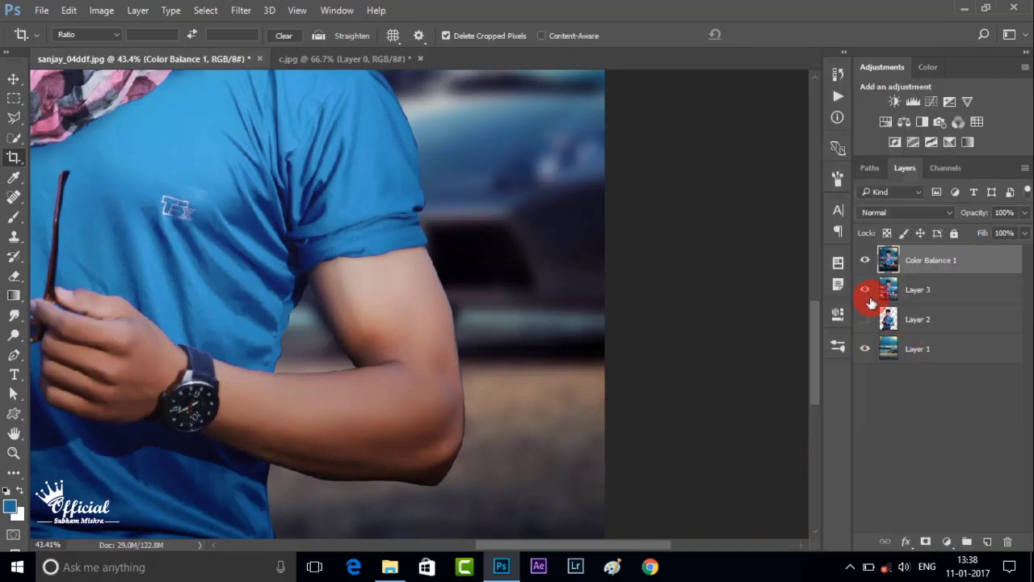
drag(871, 302, 866, 348)
key(ctrl+0)
click(881, 300)
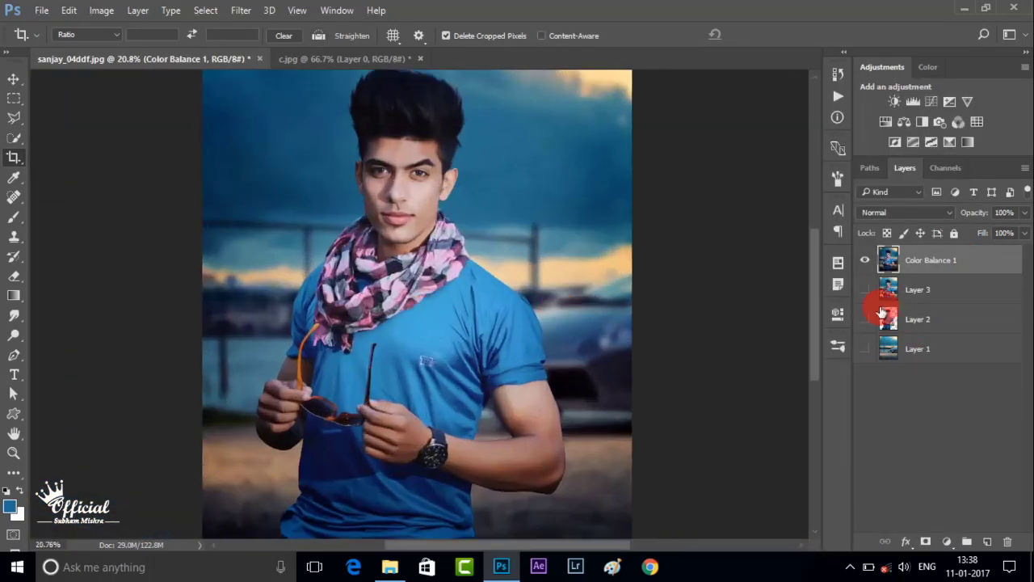
click(1001, 540)
click(239, 10)
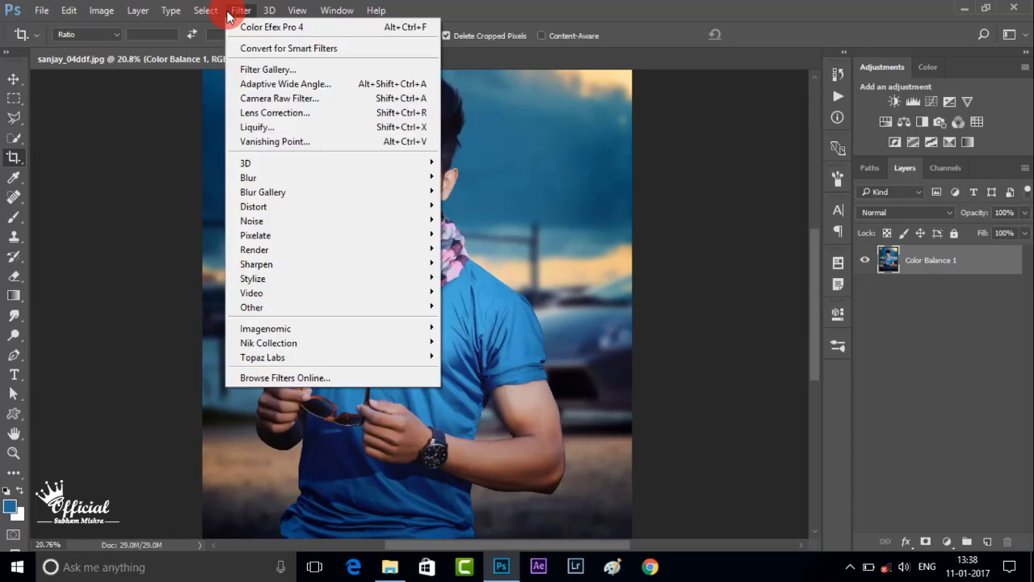
click(295, 99)
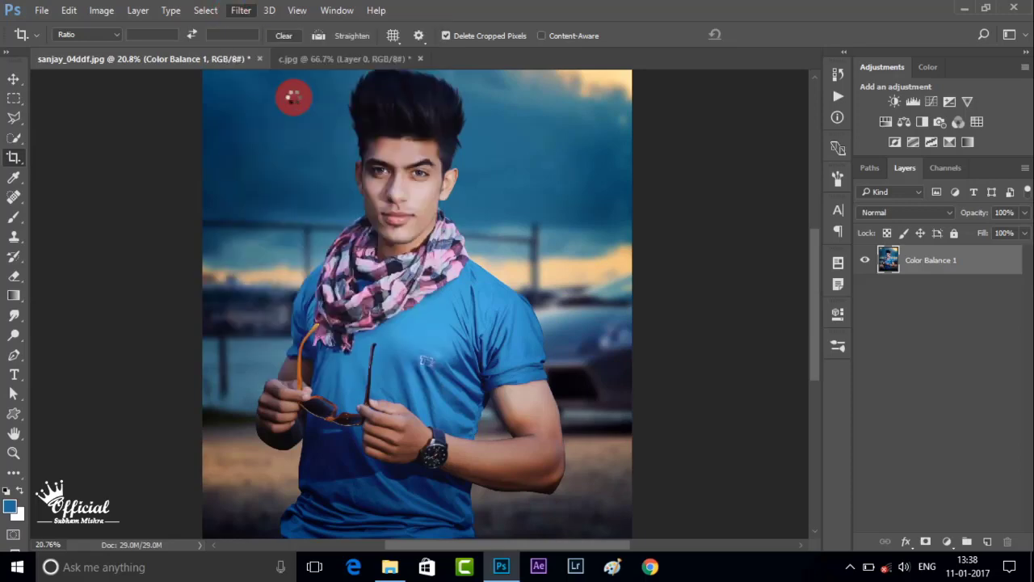
Set Vibrance +21, Clarity +33, Whites +28, Shadows +24, Highlights -3 and Saturation +9.
scroll(842, 469, down, 2)
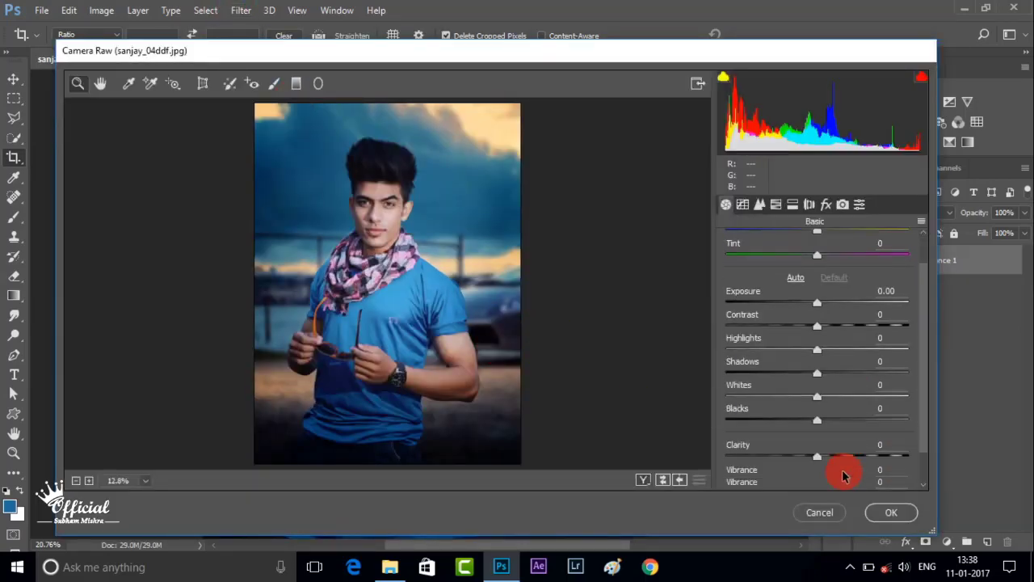
click(837, 452)
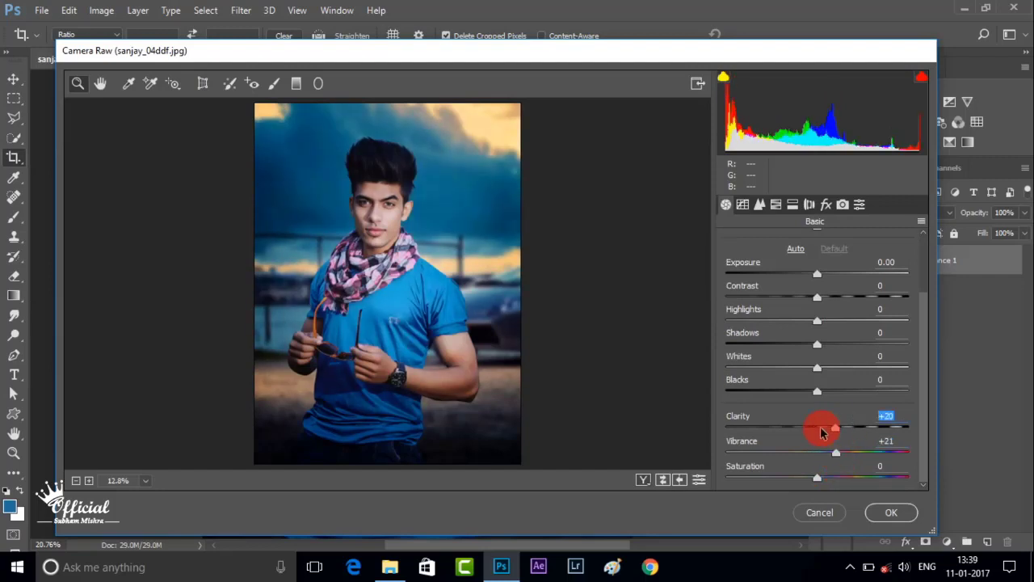
drag(817, 427, 856, 427)
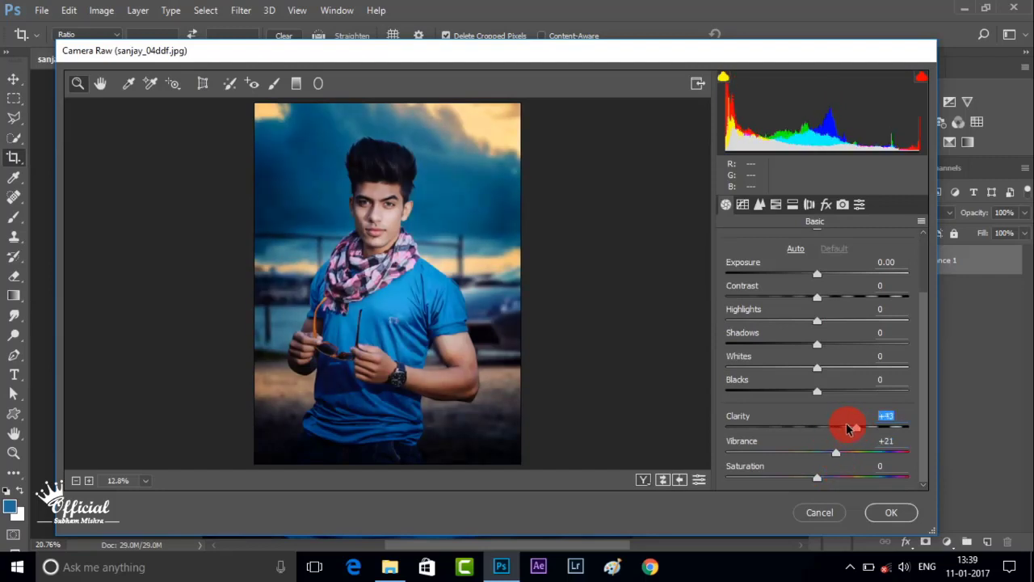
click(842, 367)
click(840, 344)
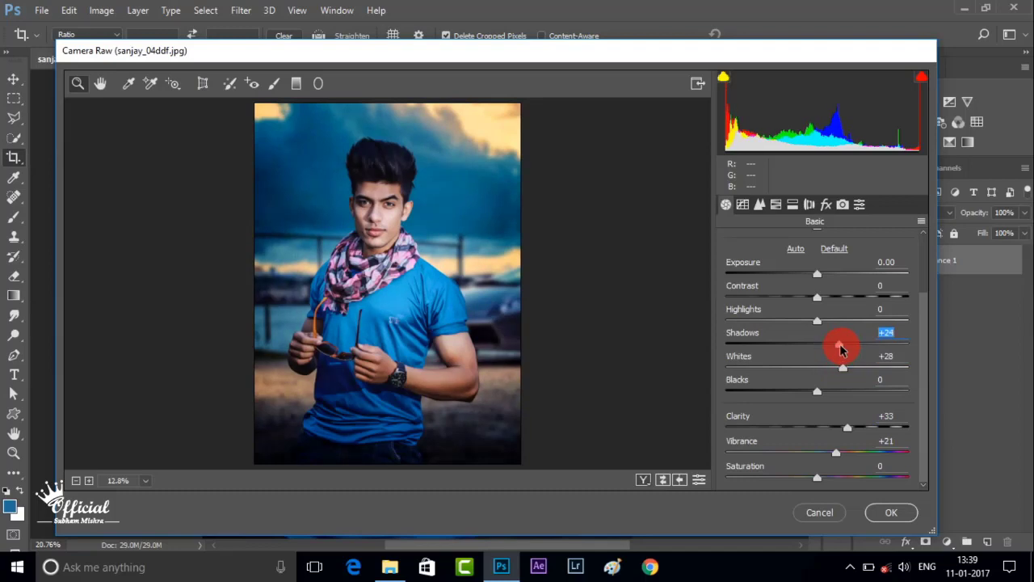
drag(835, 321, 813, 321)
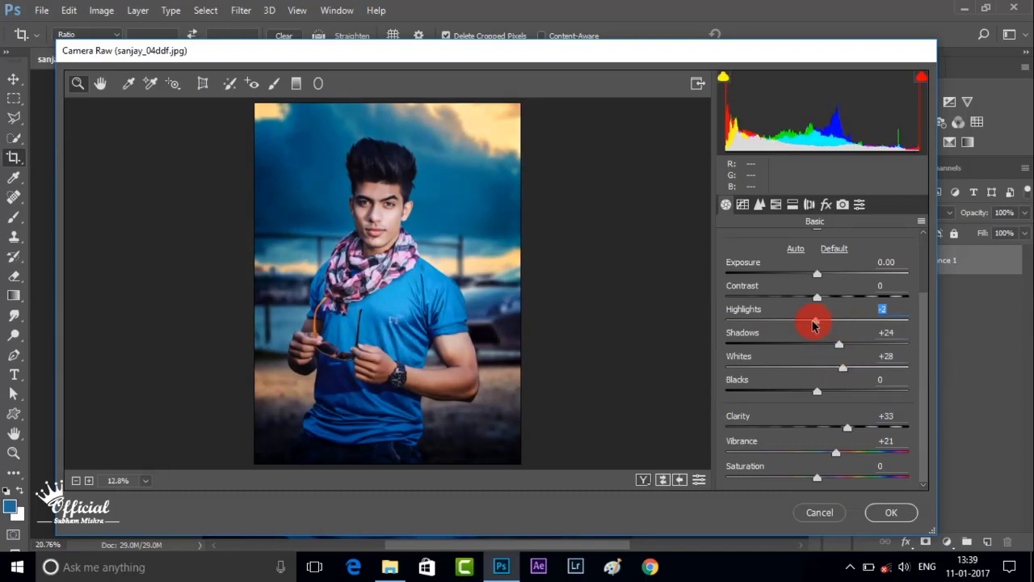
click(825, 297)
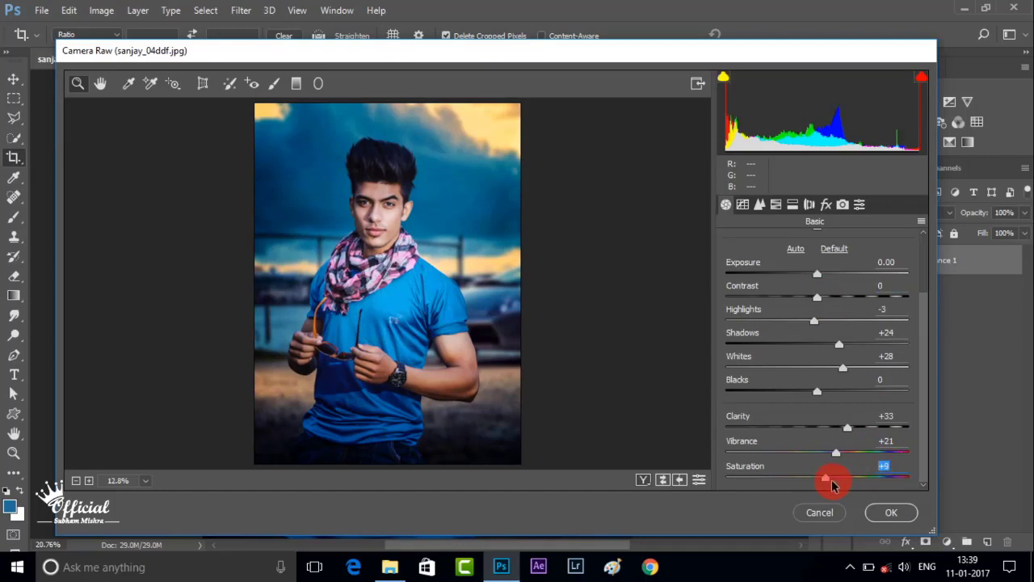
Add Dehaze -7, Grain 26 and a -10 vignette in the effects panel, then apply.
click(792, 204)
click(826, 206)
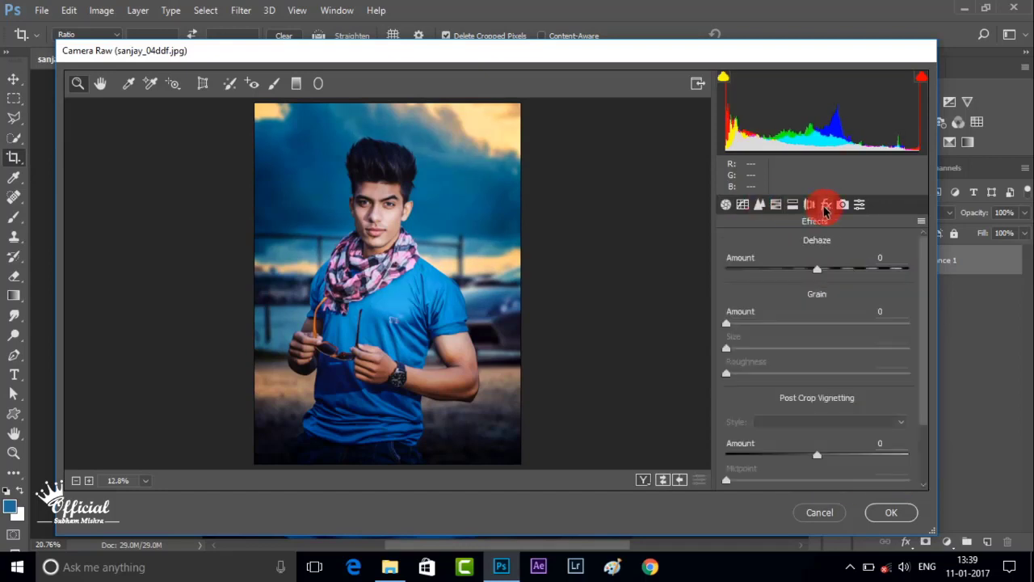
mouse_move(789, 272)
mouse_down()
mouse_move(780, 272)
mouse_move(812, 275)
mouse_up()
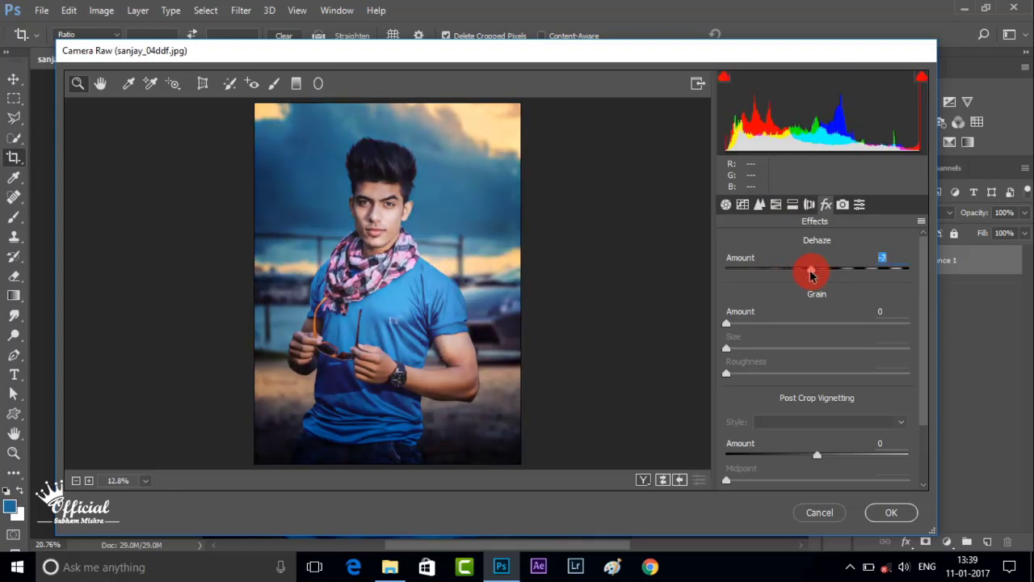
drag(769, 329, 769, 326)
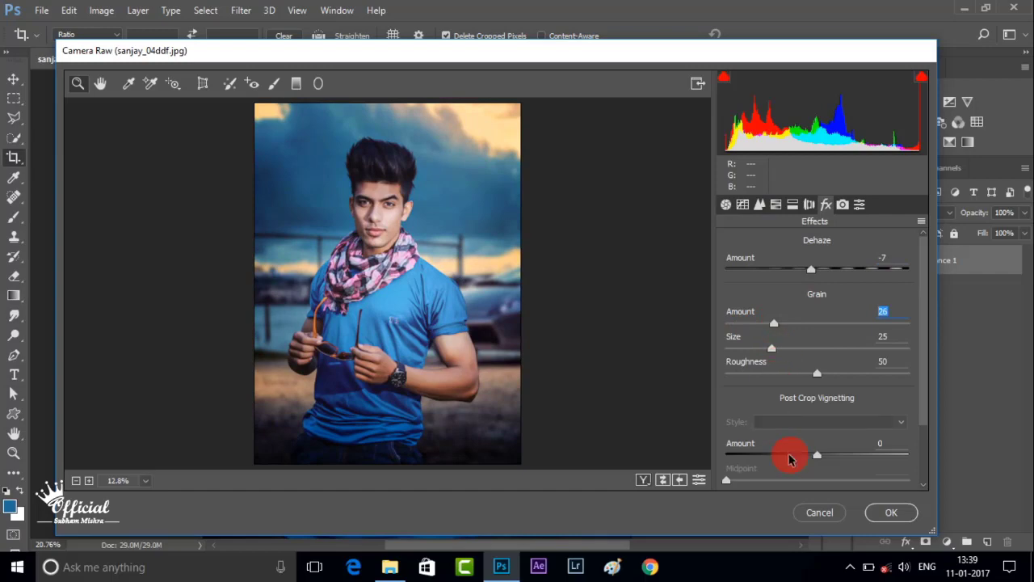
click(791, 454)
drag(789, 456, 808, 455)
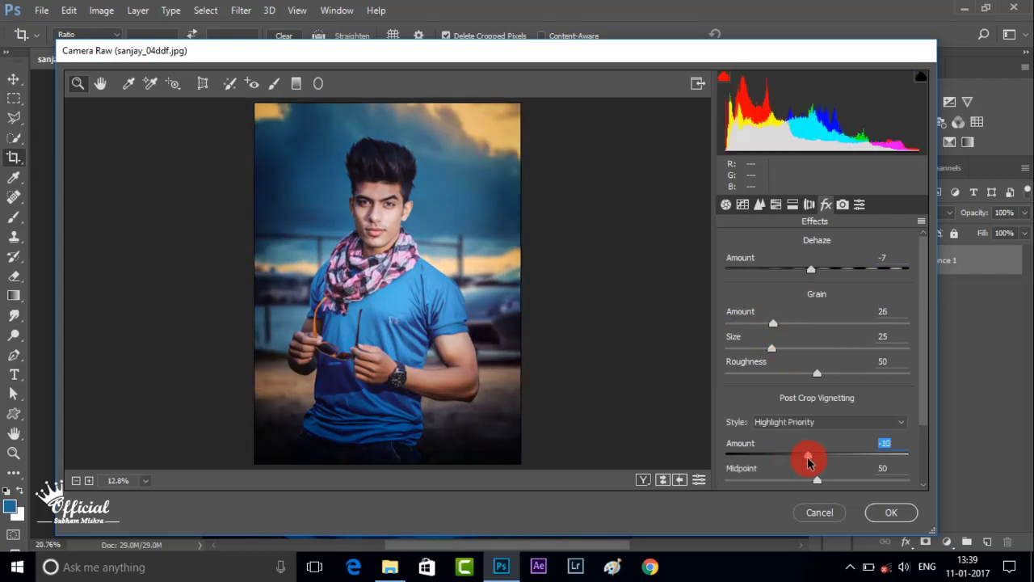
click(886, 515)
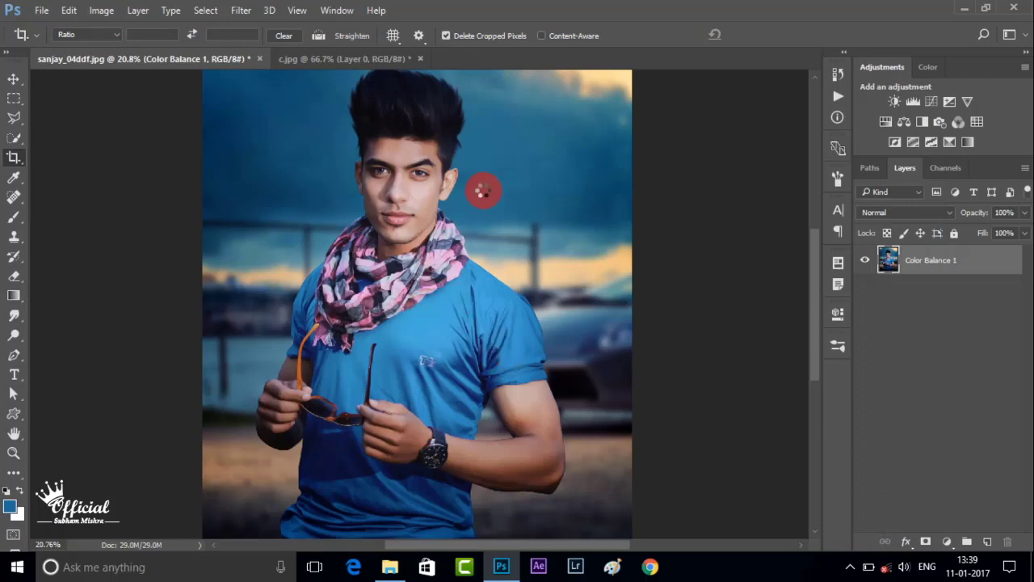
Zoom out to fit the photo and create a new empty Layer 1.
scroll(480, 243, up, 2)
scroll(528, 189, up, 2)
scroll(591, 305, up, 3)
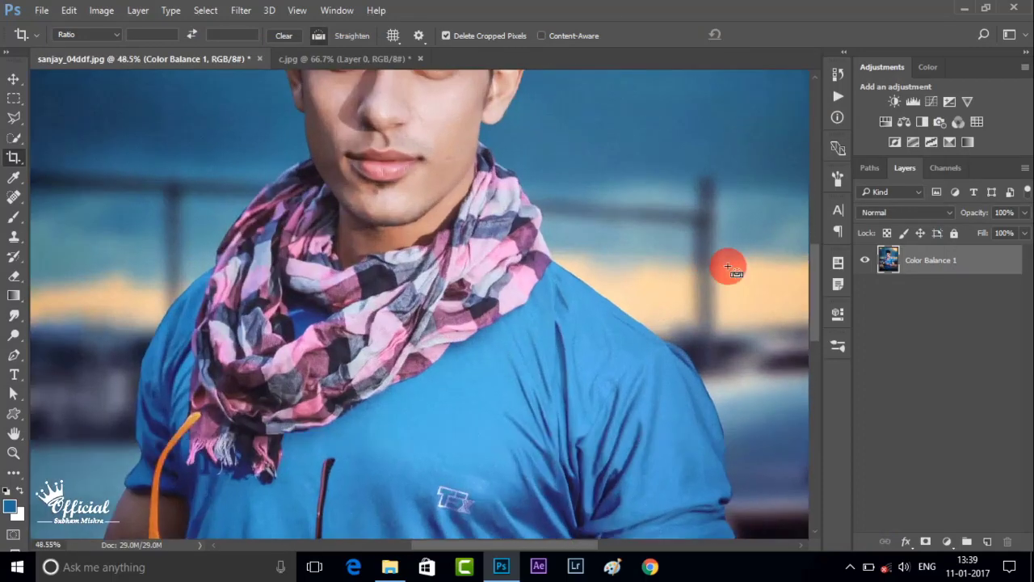
scroll(700, 392, down, 2)
scroll(699, 350, up, 2)
scroll(685, 351, down, 2)
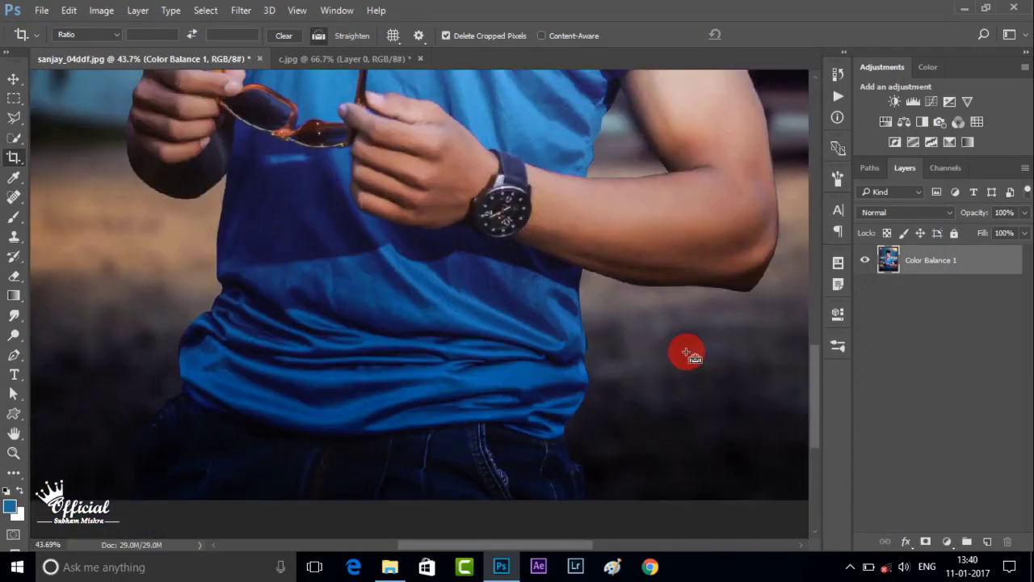
scroll(686, 353, up, 2)
scroll(692, 272, down, 1)
scroll(536, 189, up, 2)
scroll(517, 346, up, 2)
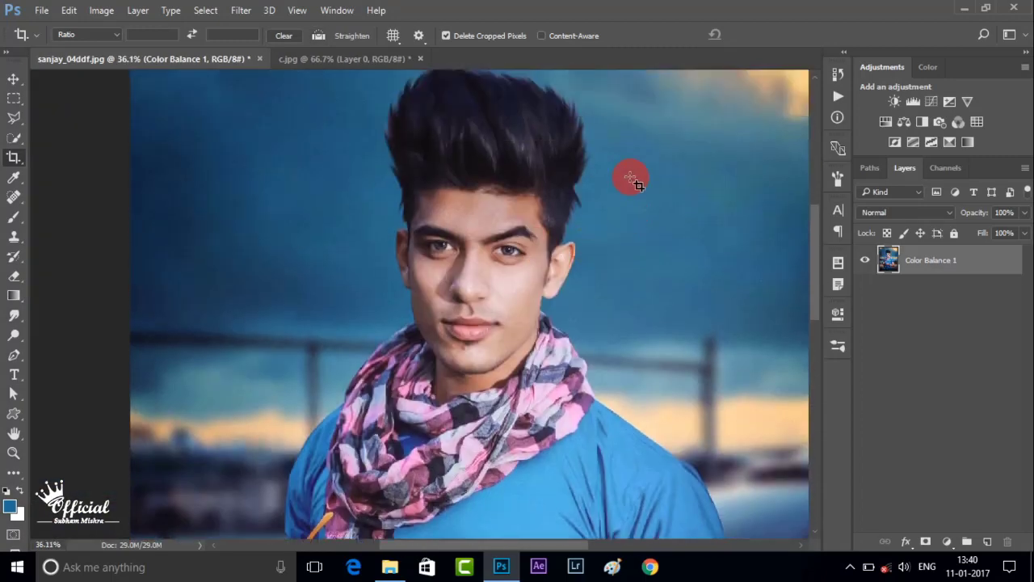
scroll(646, 182, up, 2)
scroll(678, 189, up, 2)
scroll(622, 197, up, 1)
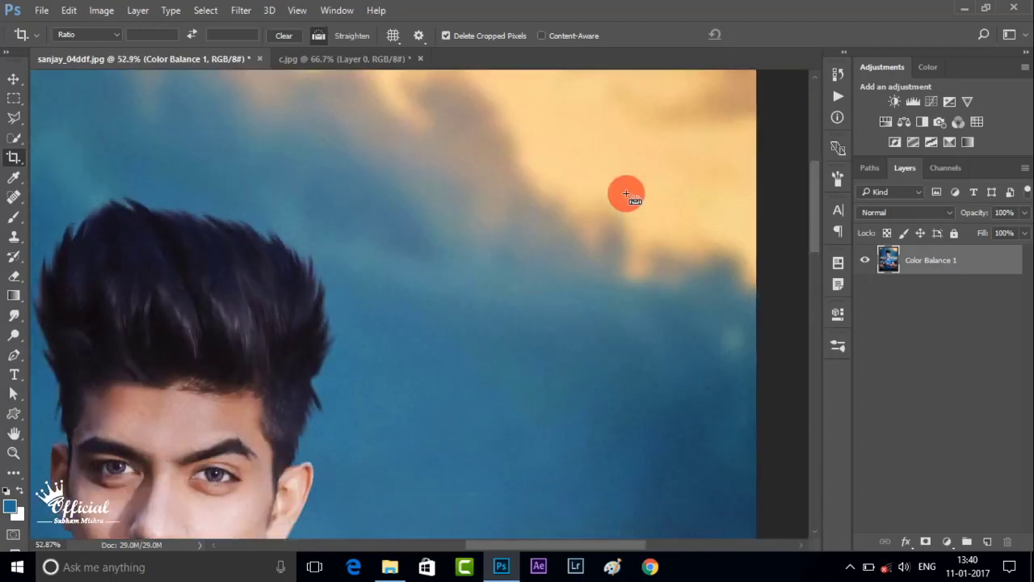
scroll(626, 194, down, 5)
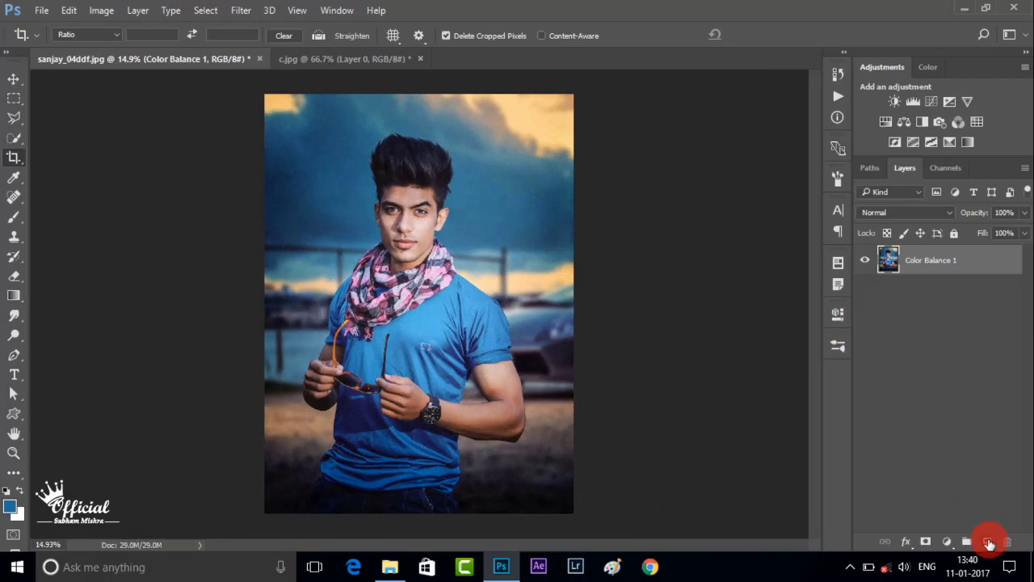
click(989, 543)
Move Layer 1 below Color Balance 1 and crop the canvas wider on both sides.
drag(933, 267, 932, 298)
scroll(652, 296, down, 1)
scroll(566, 267, down, 1)
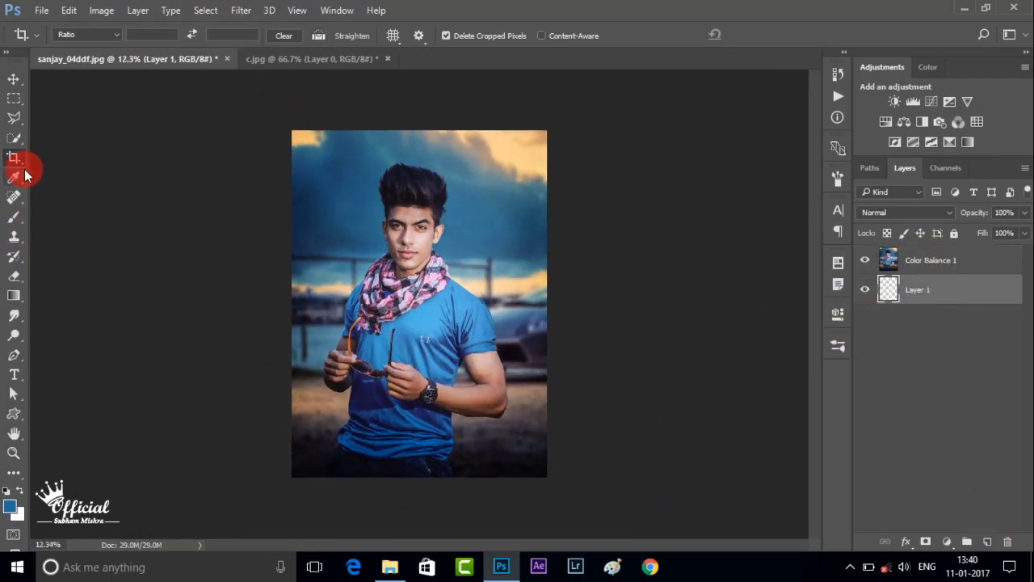
click(14, 157)
drag(291, 307, 257, 307)
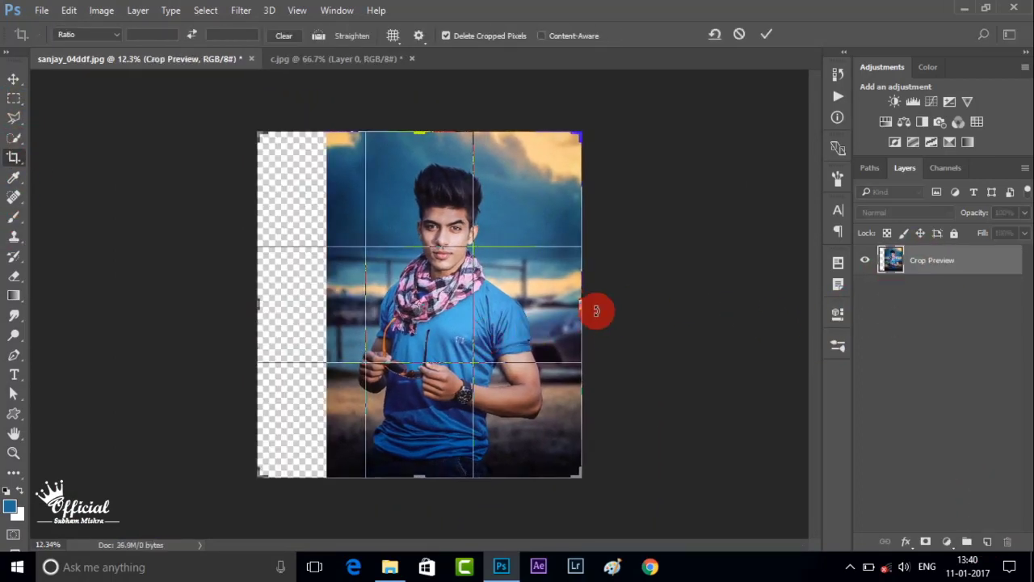
drag(596, 310, 616, 300)
key(Return)
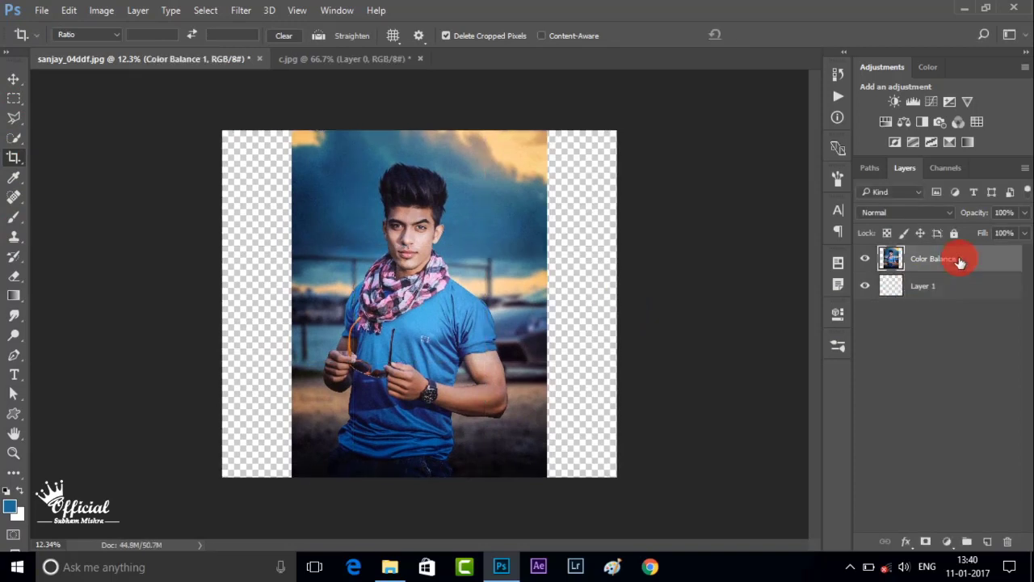
Duplicate Color Balance 1, hide the copy, and shift the original photo to the left edge.
key(ctrl+j)
click(929, 285)
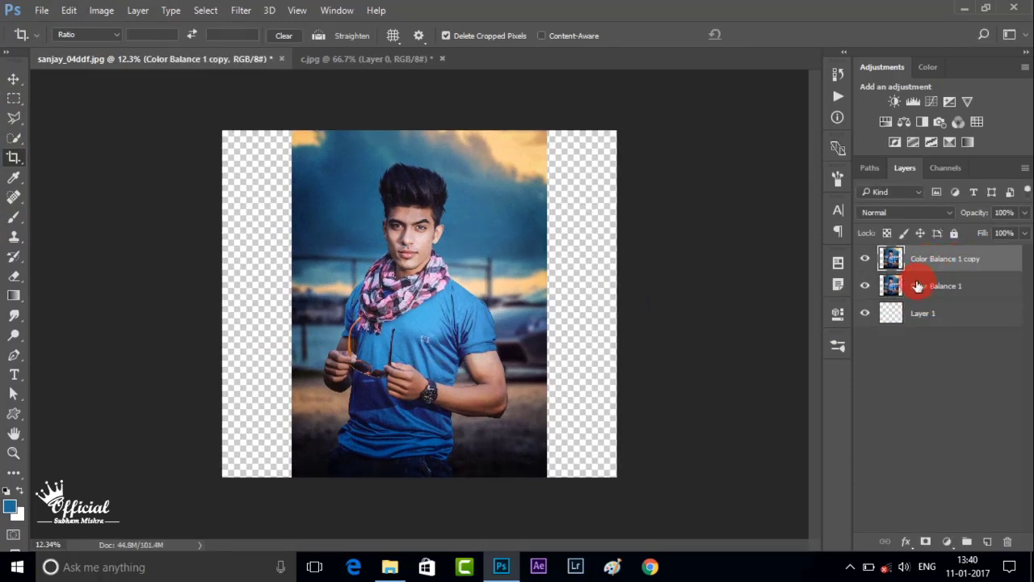
click(864, 258)
click(14, 79)
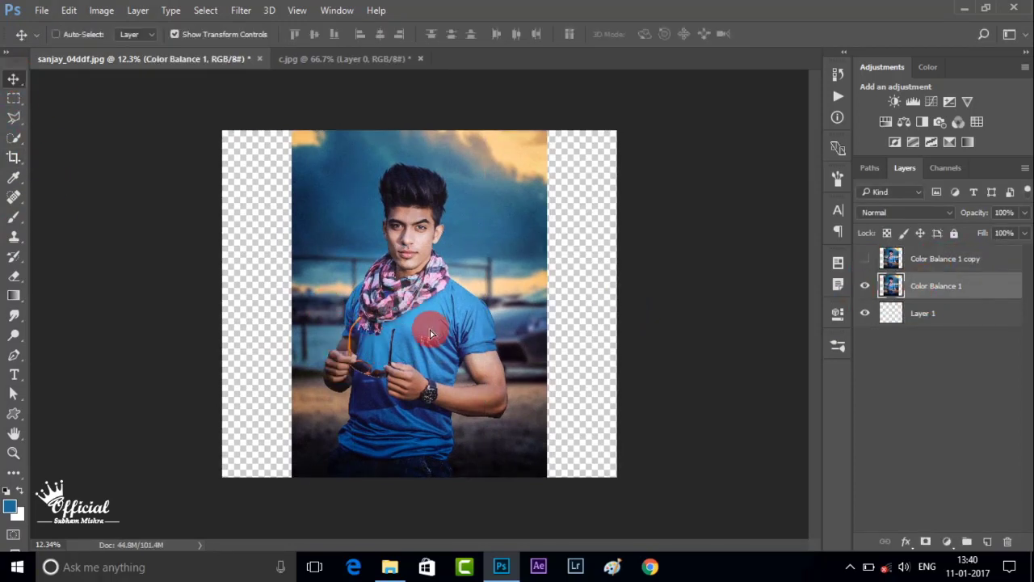
drag(402, 314, 369, 300)
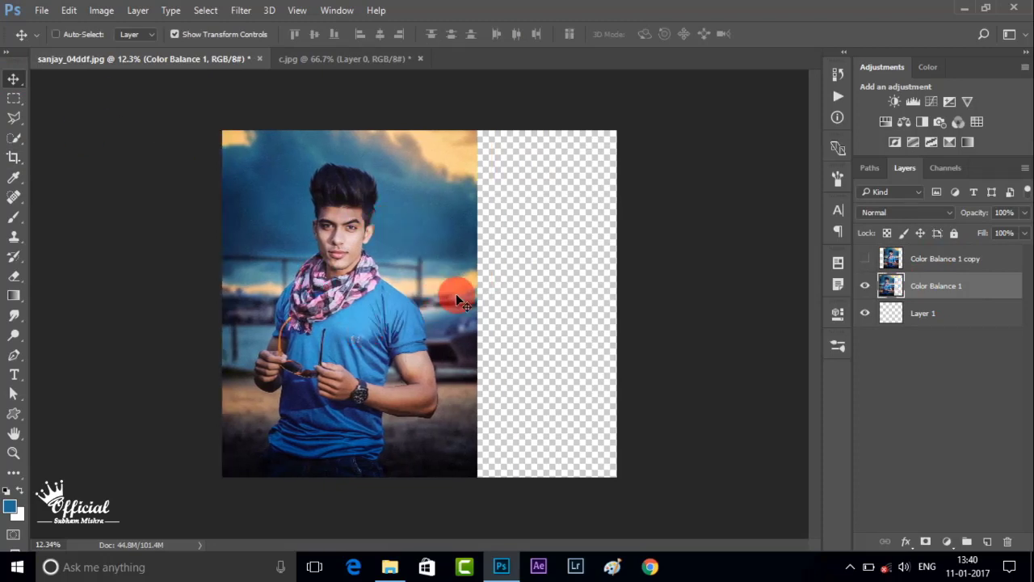
click(55, 34)
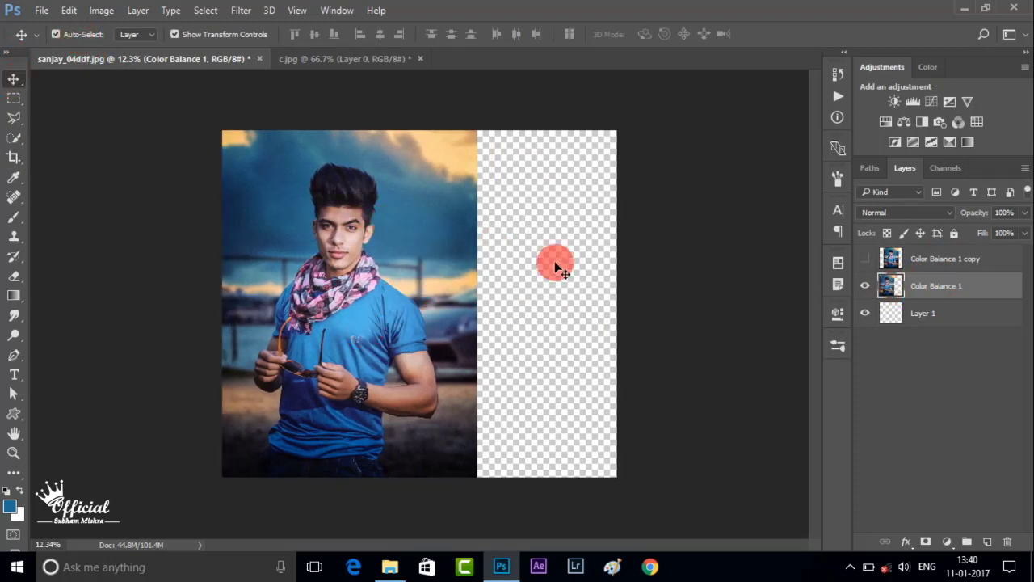
Stretch the original photo layer to fill the full canvas width and beyond top and bottom.
key(ctrl+t)
drag(477, 303, 628, 304)
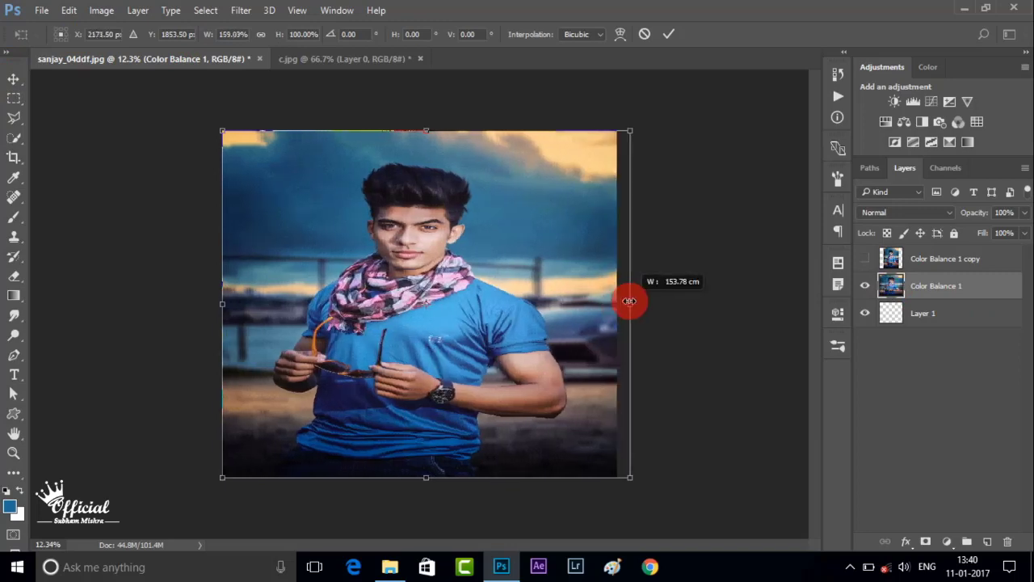
drag(436, 477, 428, 507)
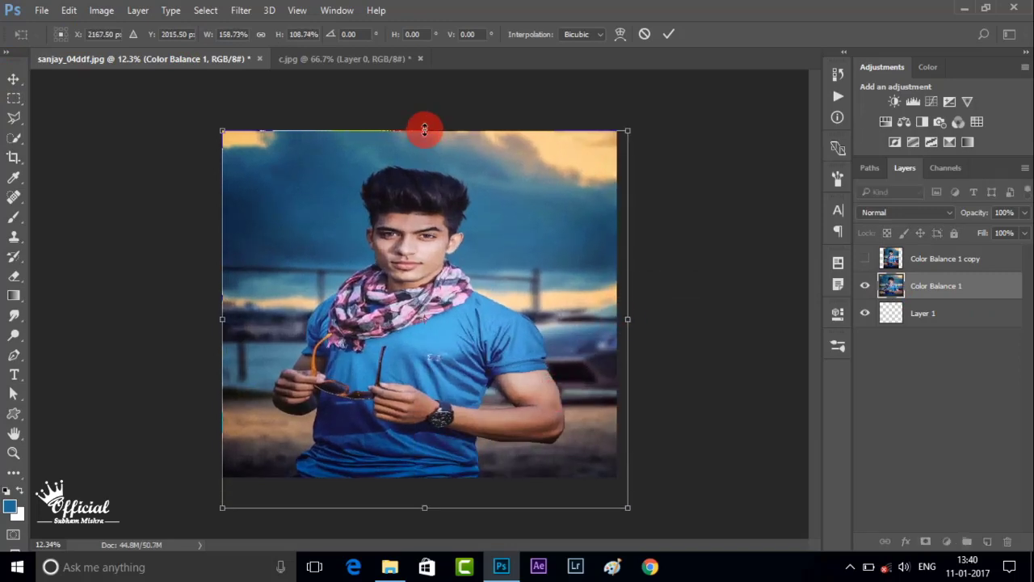
drag(422, 128, 426, 98)
key(Return)
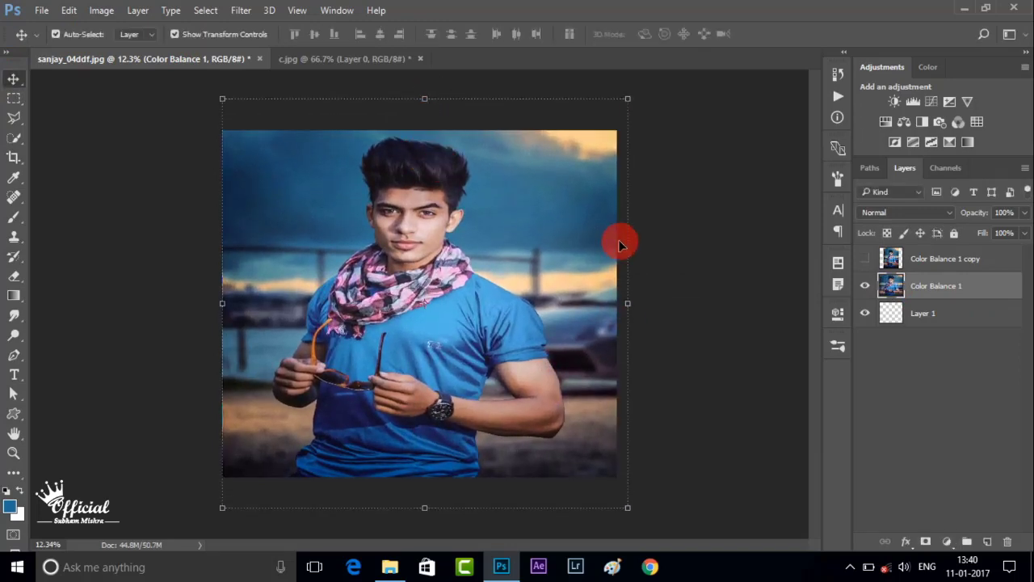
scroll(626, 380, up, 2)
scroll(626, 380, down, 2)
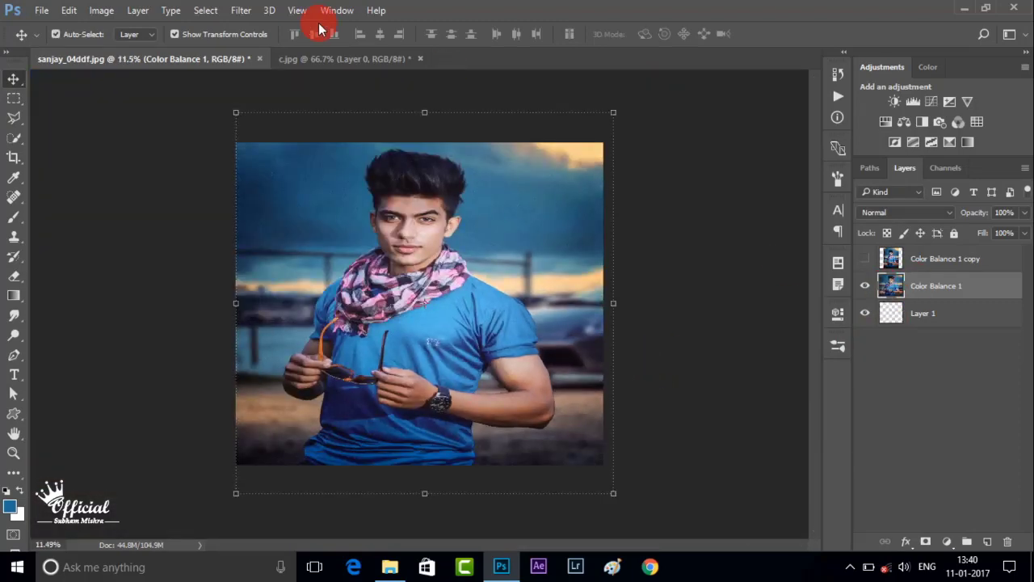
Apply a Gaussian Blur of about radius 40 to the stretched background layer.
click(241, 10)
click(484, 236)
drag(665, 416, 711, 422)
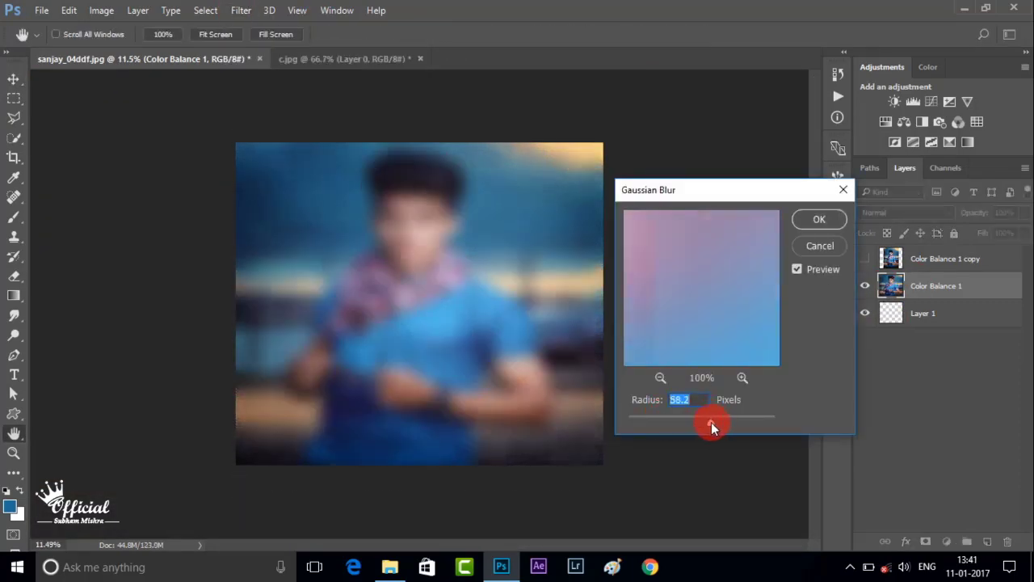
click(816, 221)
Show the sharp portrait copy layer and add a new empty Layer 2 above it.
click(864, 258)
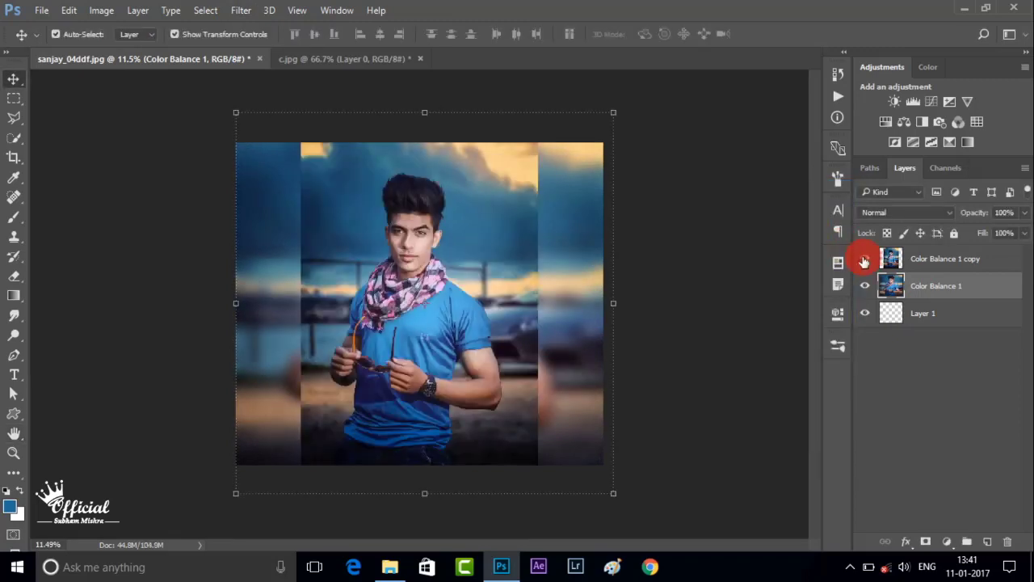
click(900, 364)
scroll(611, 277, up, 1)
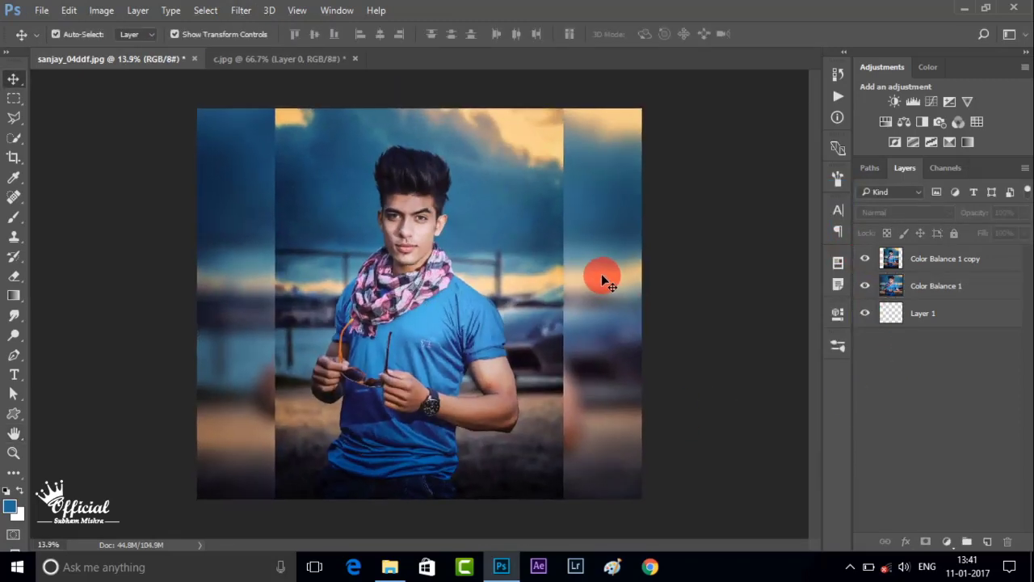
click(958, 257)
click(987, 541)
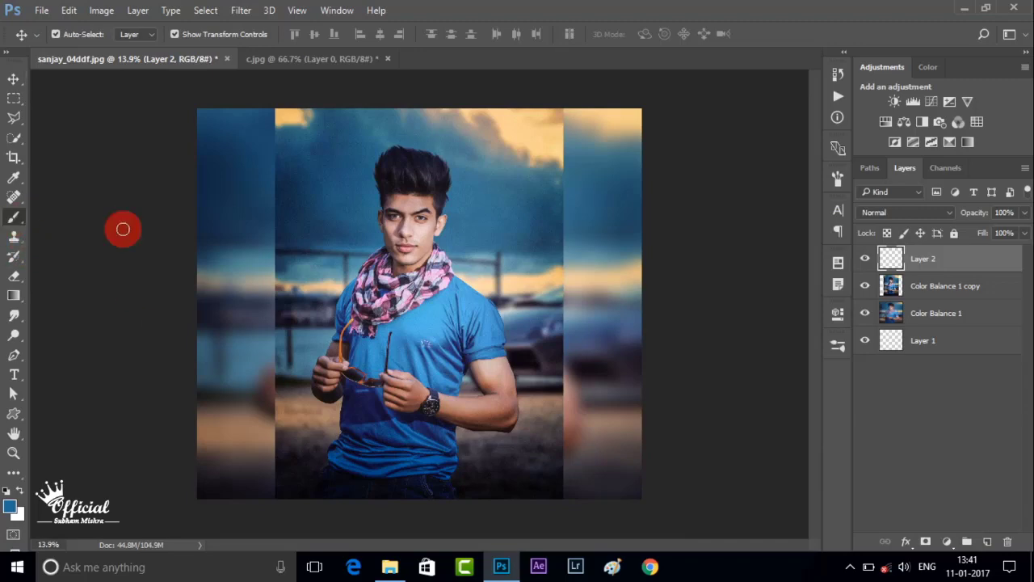
Select the Official watermark brush preset and set the paint colour to white.
key(b)
right_click(442, 231)
click(570, 435)
click(316, 159)
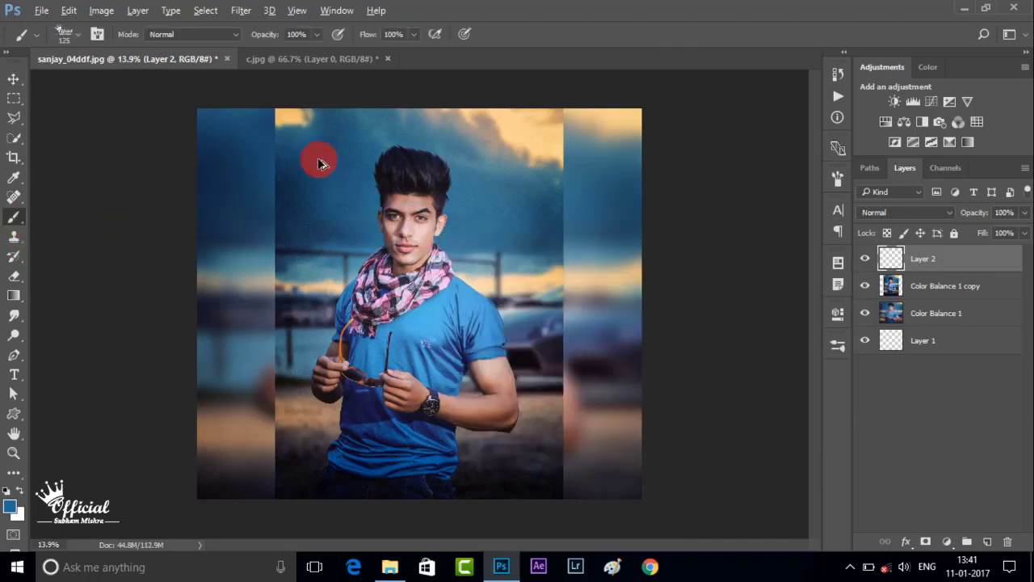
scroll(311, 166, up, 2)
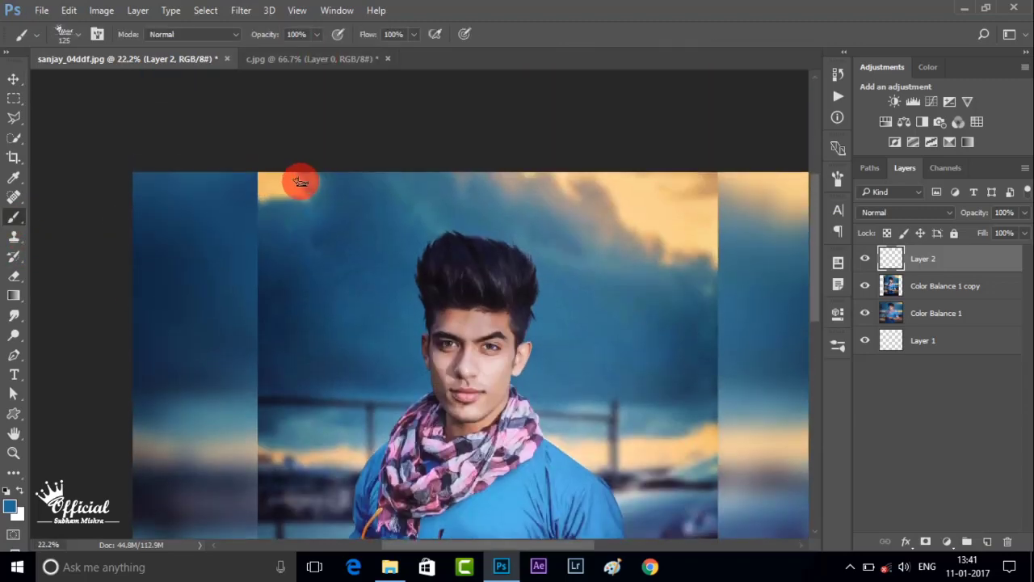
click(927, 67)
click(888, 151)
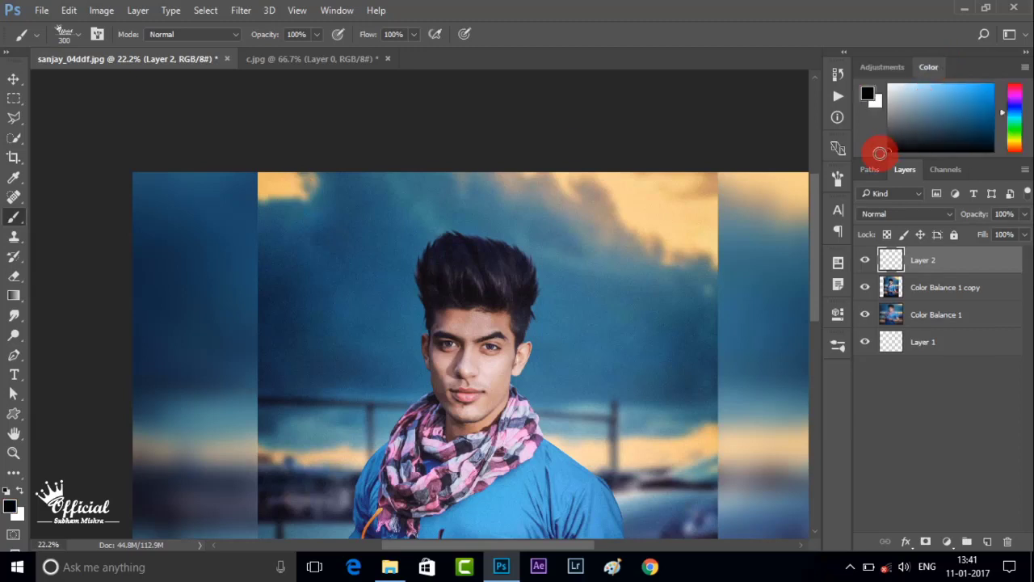
key(x)
Resize the brush and stamp the white Official mark at the portrait's top-left.
key(bracketright)
key(bracketright)
key(bracketright)
click(309, 196)
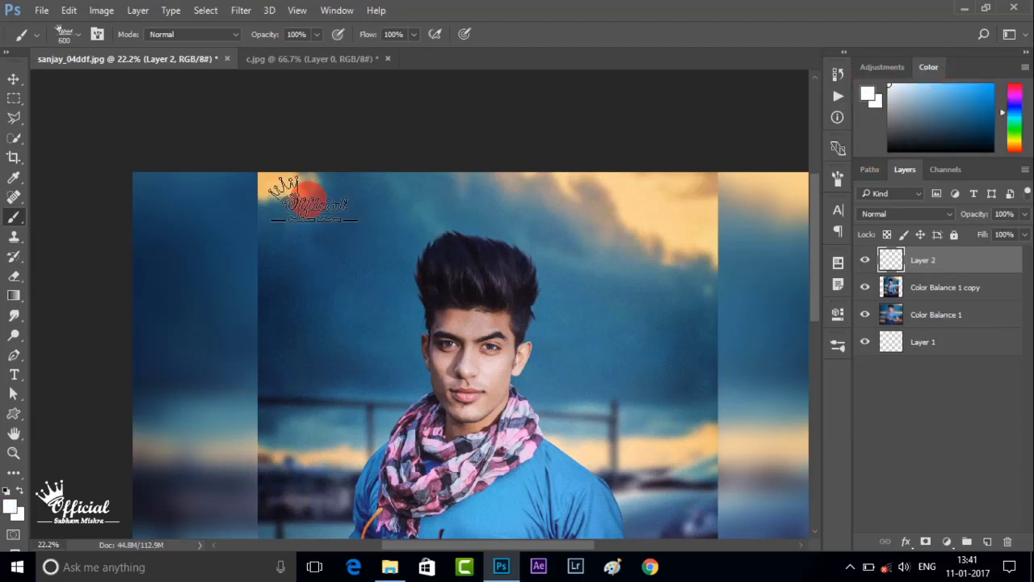
scroll(512, 258, down, 2)
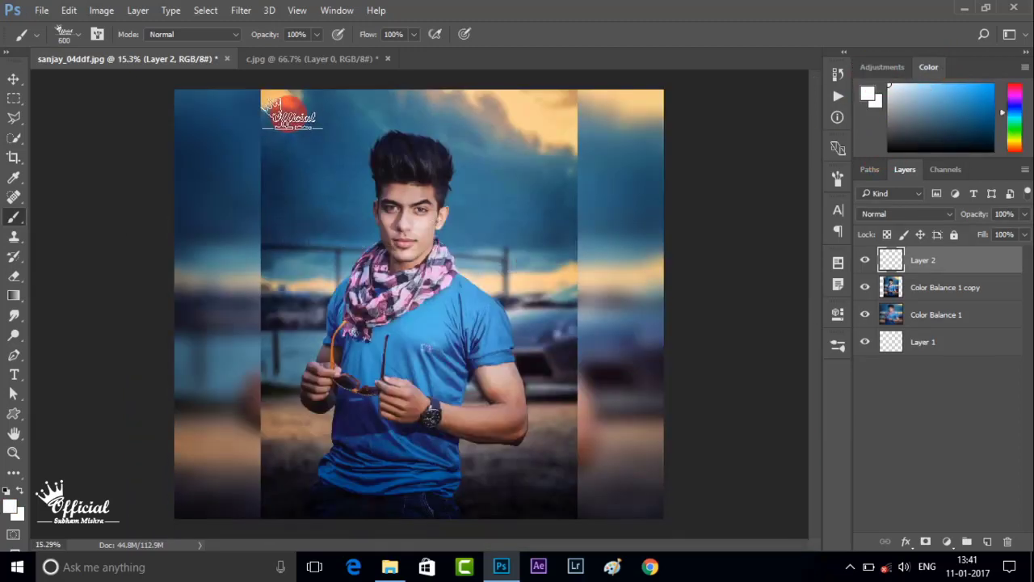
scroll(513, 184, down, 1)
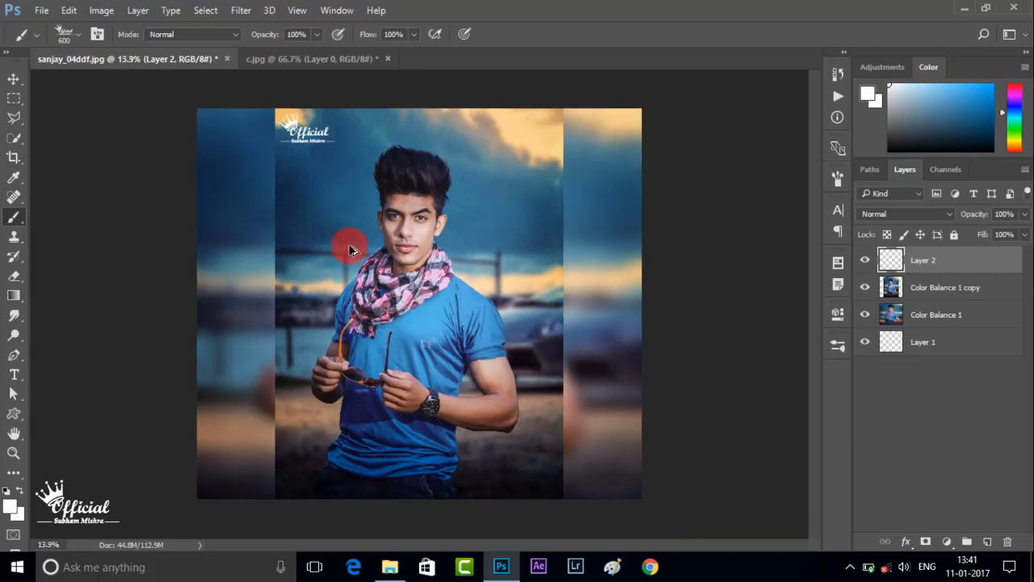
key(ctrl+z)
key(bracketright)
key(bracketright)
key(bracketright)
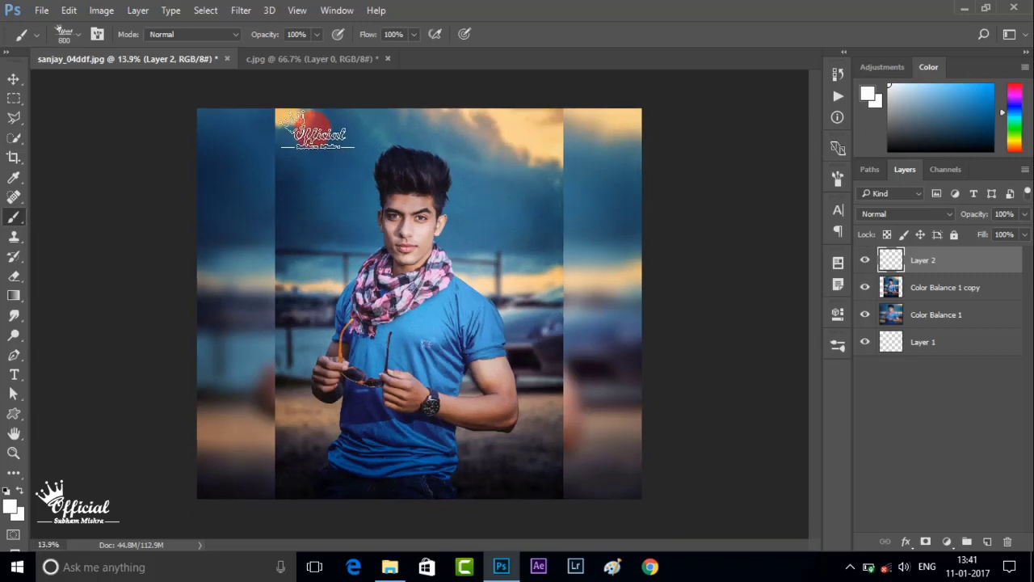
key(bracketleft)
key(bracketleft)
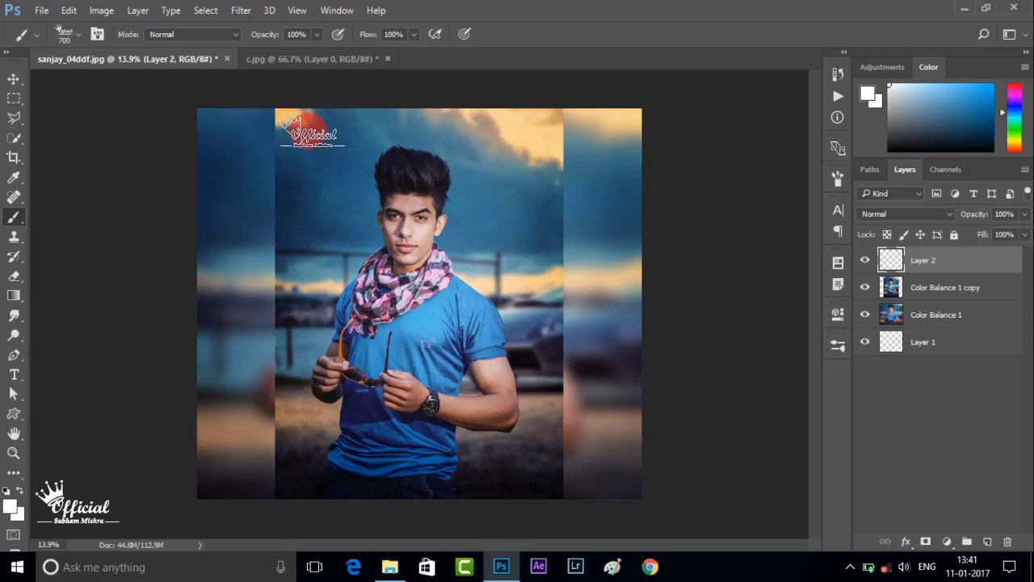
click(311, 132)
scroll(638, 323, up, 1)
scroll(639, 311, down, 1)
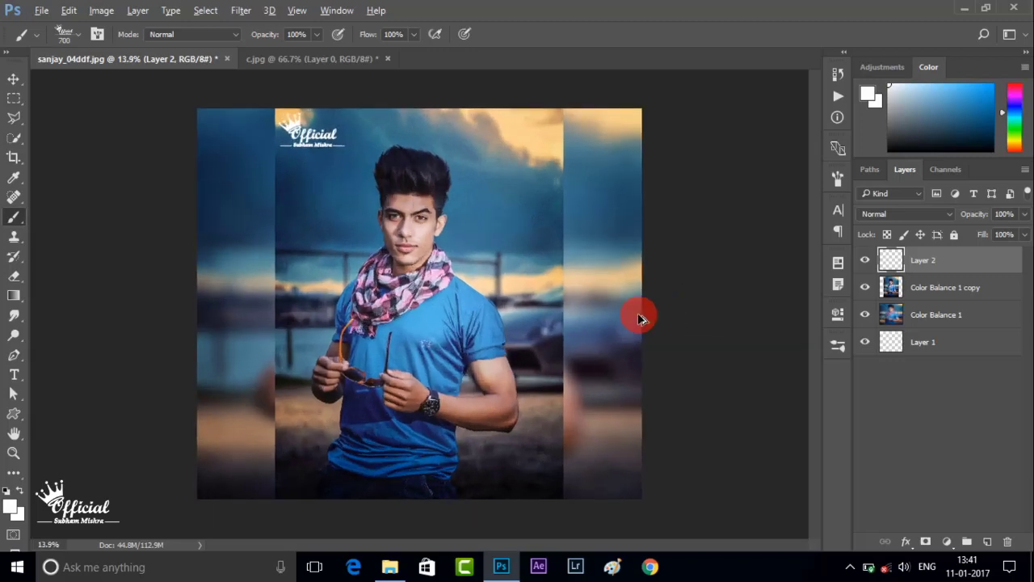
scroll(623, 307, up, 1)
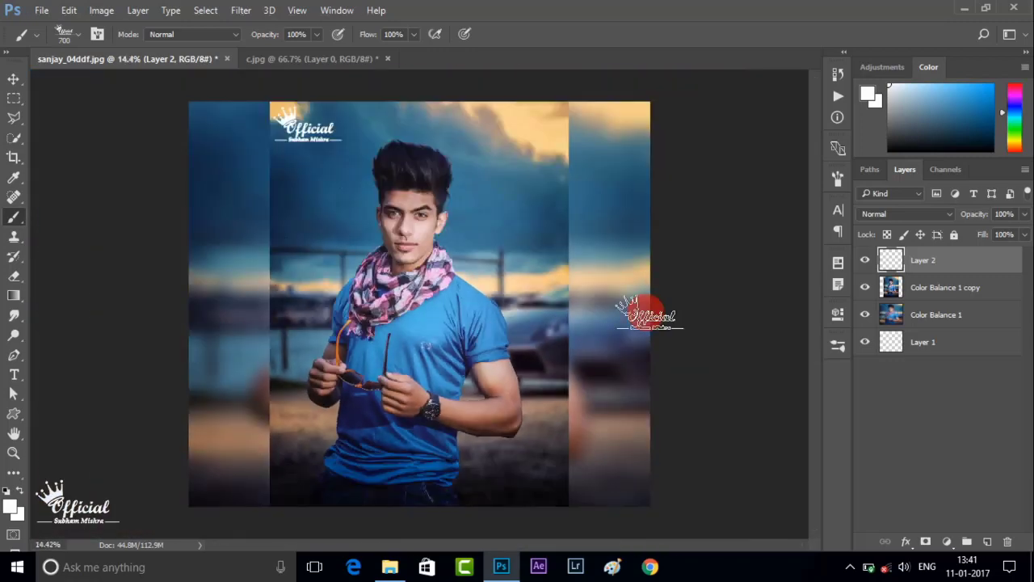